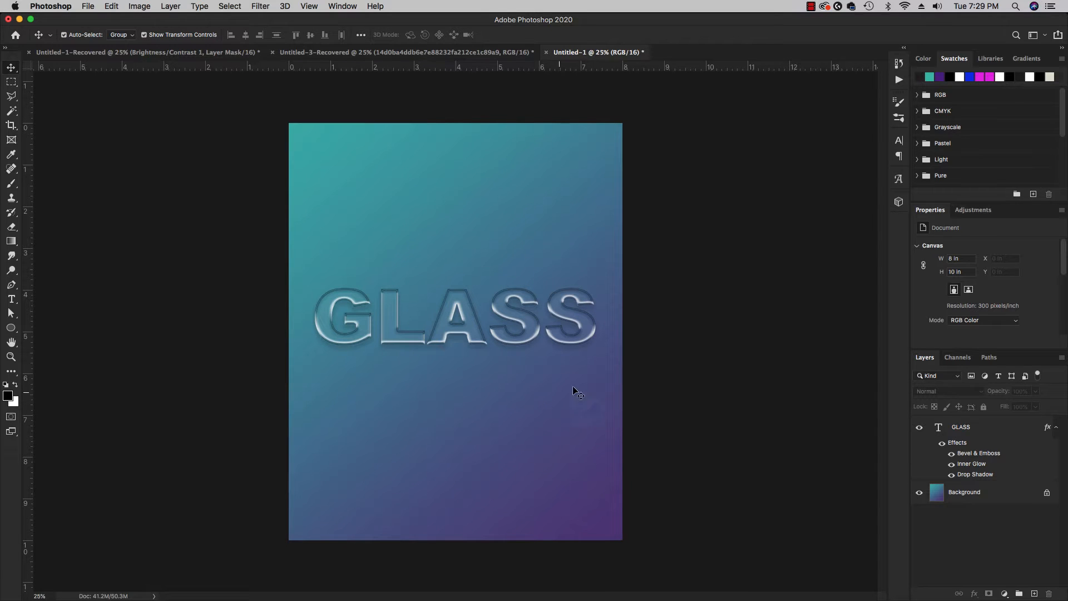
# Create a new 8 x 10 inch portrait document at 300 pixels/inch, RGB Color, 16 bit, with a white background.
pyautogui.click(89, 7)
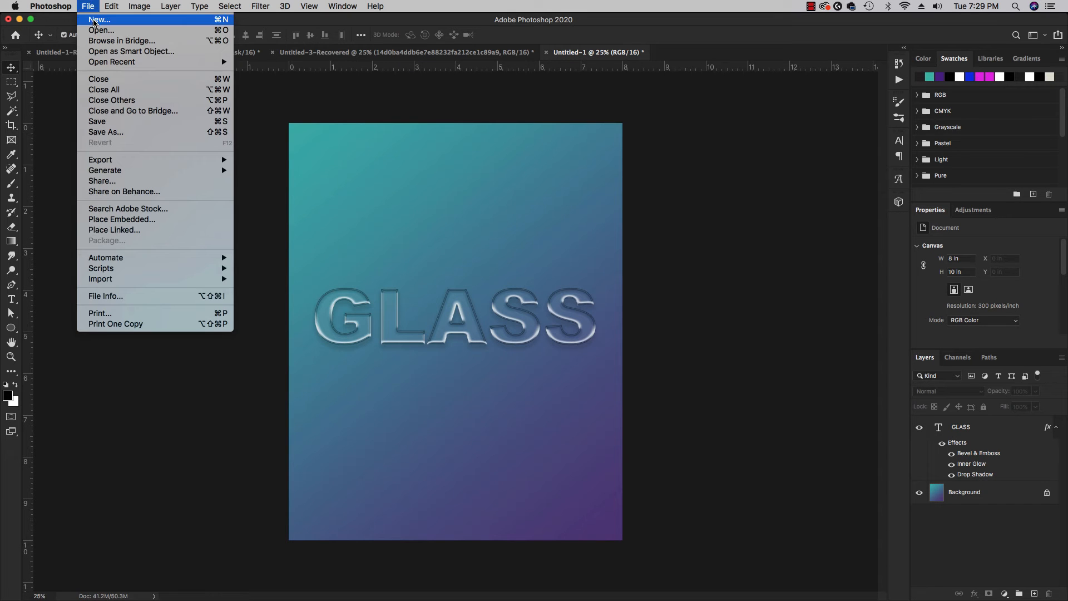
pyautogui.click(94, 20)
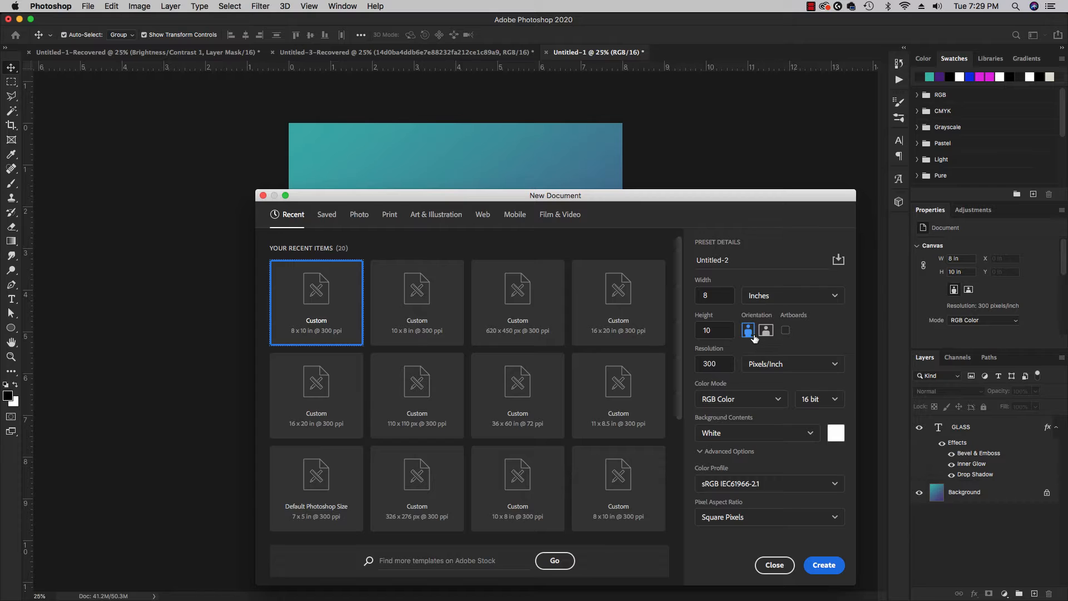
pyautogui.click(824, 565)
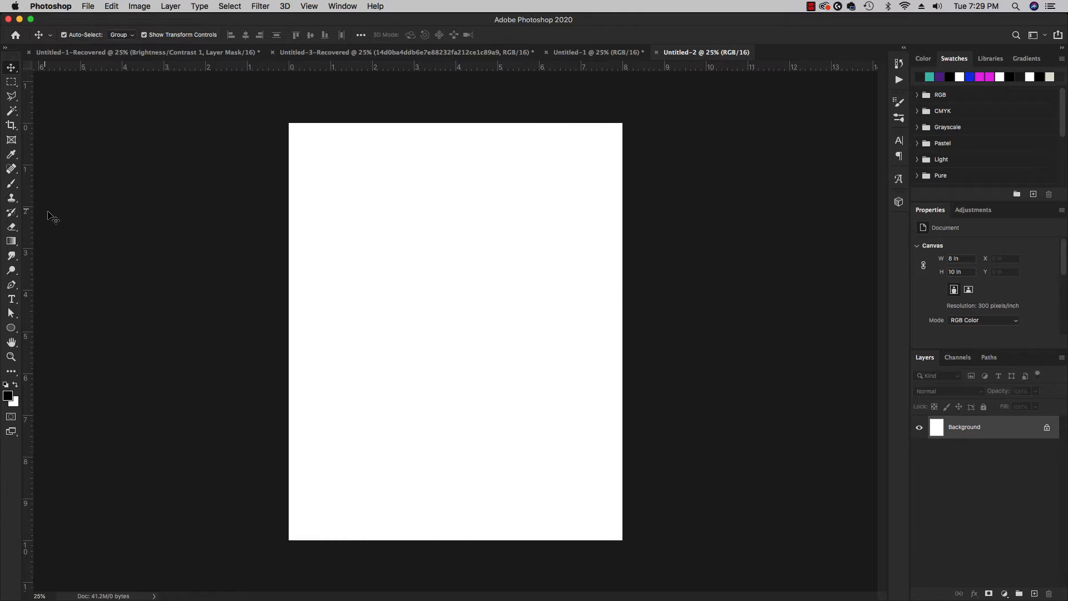
# Fill the white canvas with the black foreground color using the Paint Bucket tool.
pyautogui.click(11, 241)
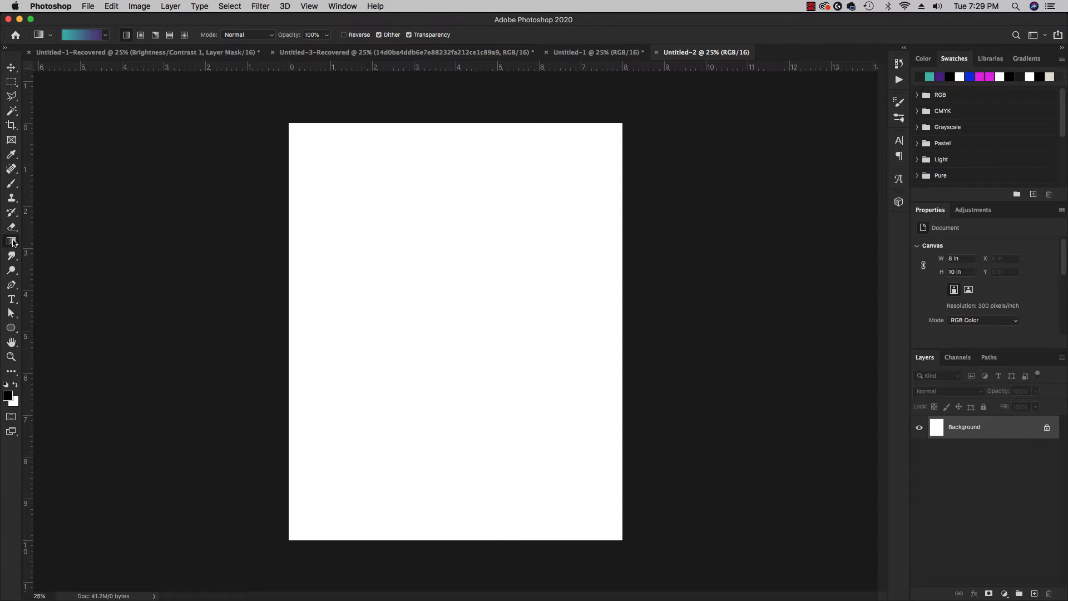
pyautogui.rightClick(12, 243)
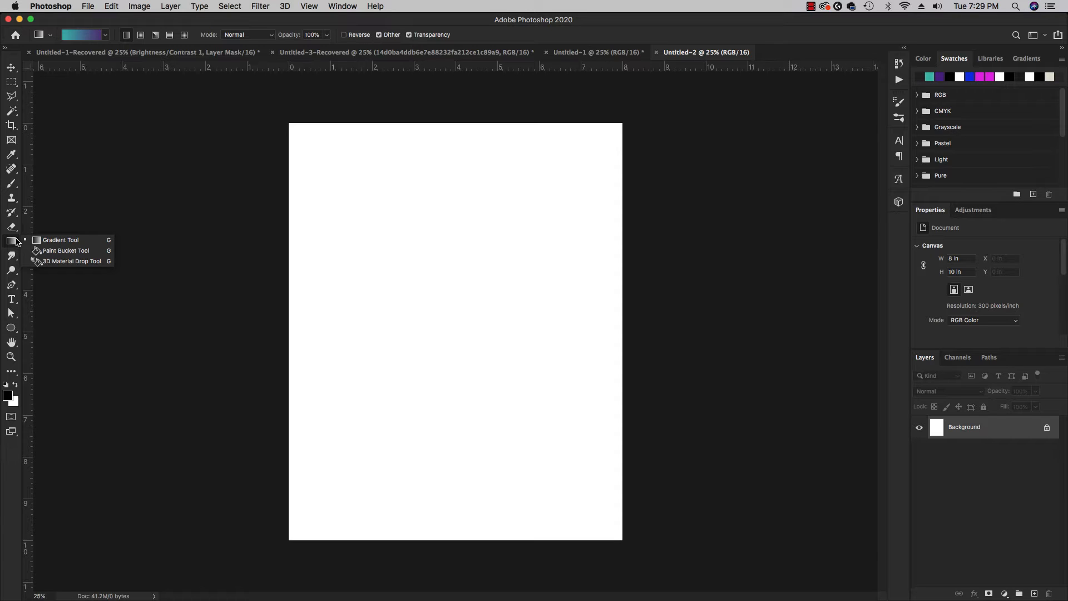
pyautogui.click(61, 256)
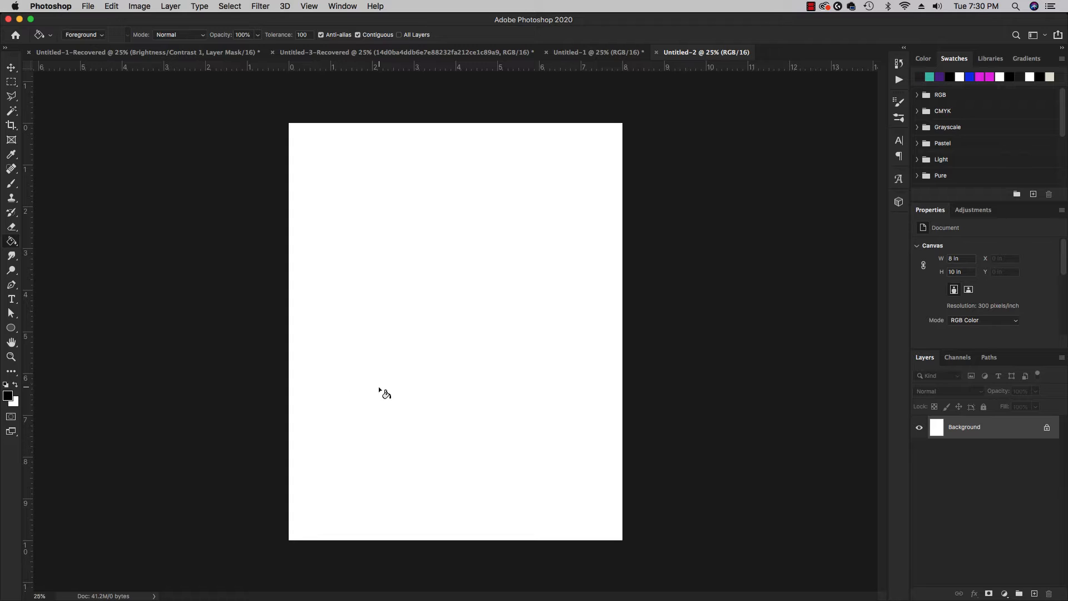
pyautogui.click(413, 376)
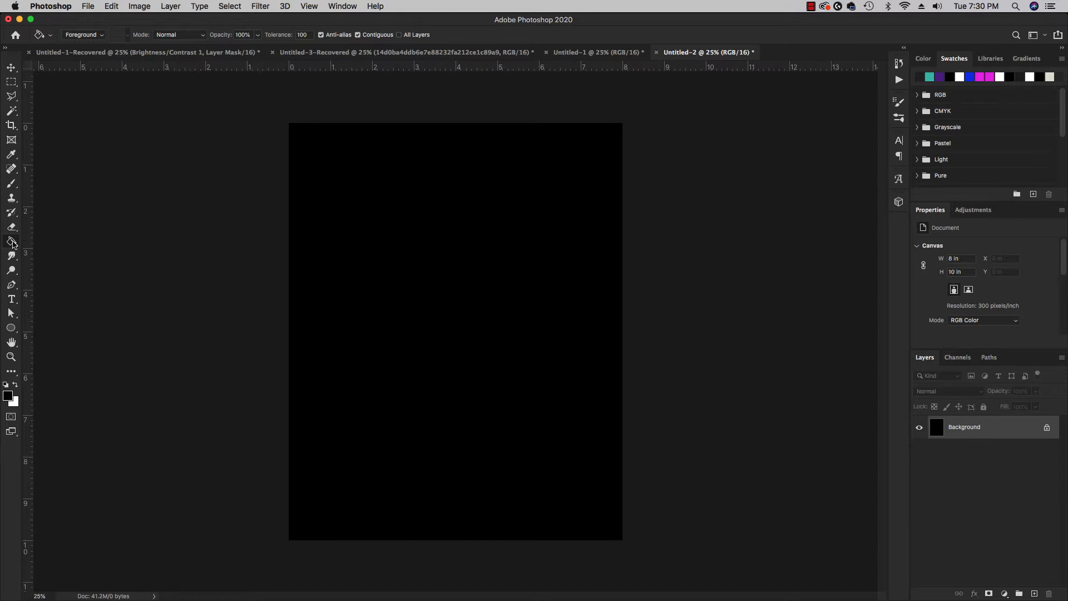
# Set the foreground color to purple 950b9a and fill the canvas with it using the Paint Bucket.
pyautogui.click(6, 398)
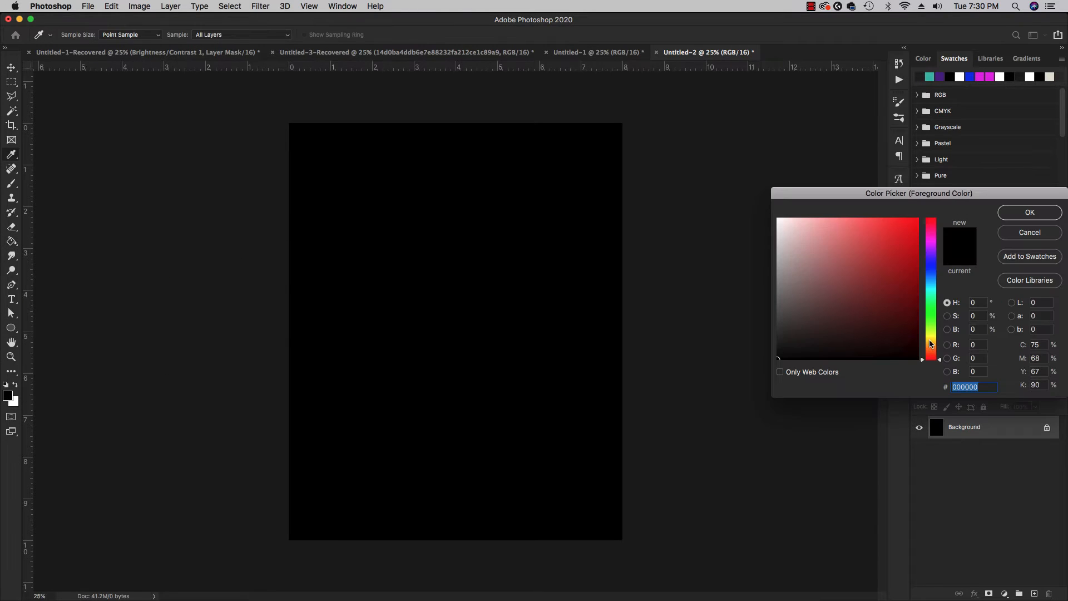
pyautogui.moveTo(874, 196); pyautogui.dragTo(569, 252)
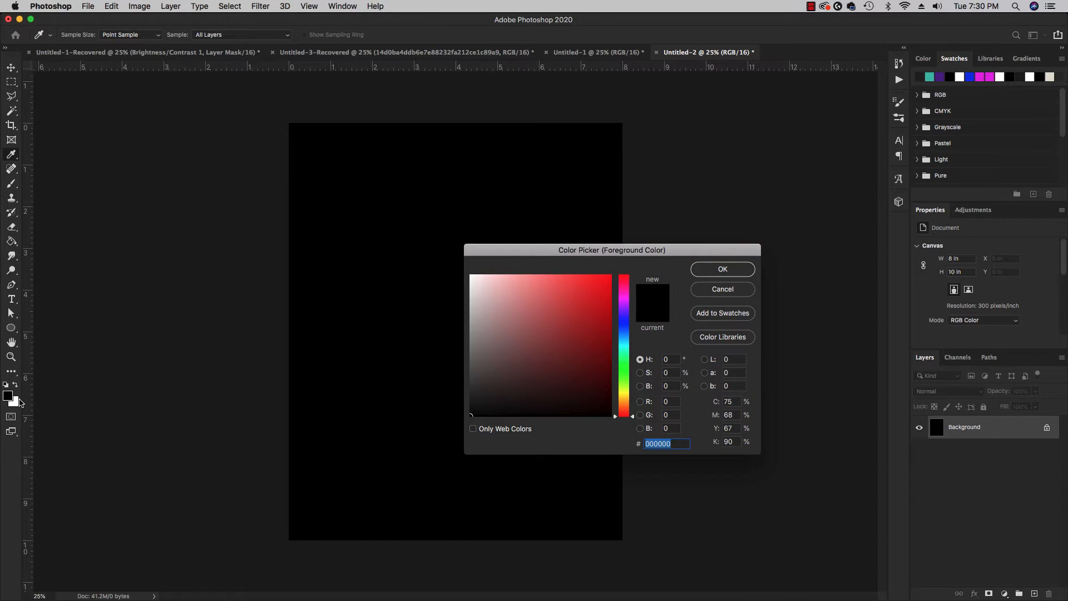
pyautogui.click(624, 322)
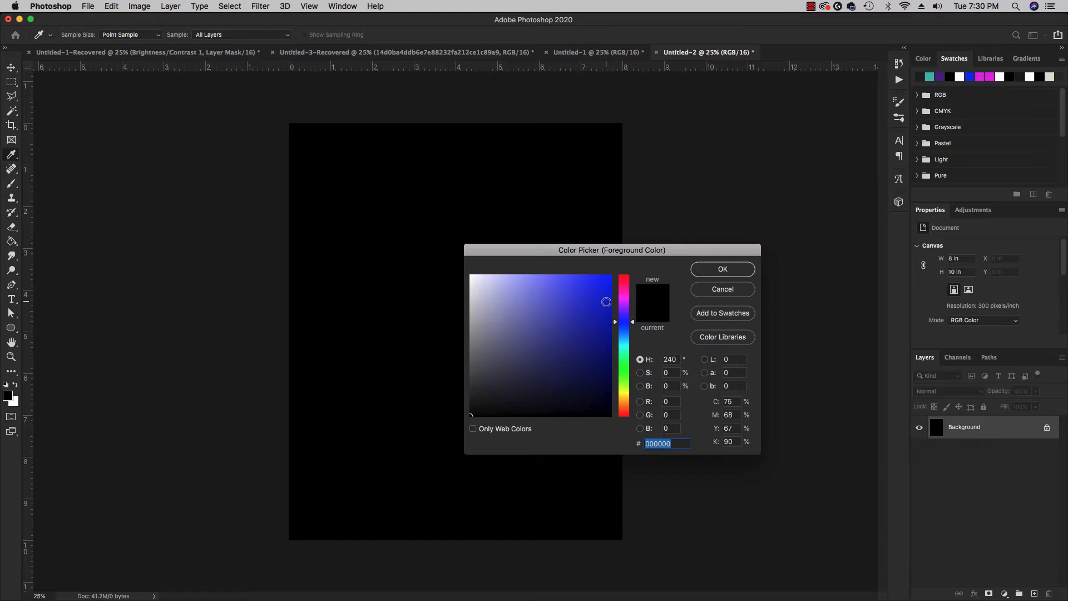
pyautogui.click(610, 311)
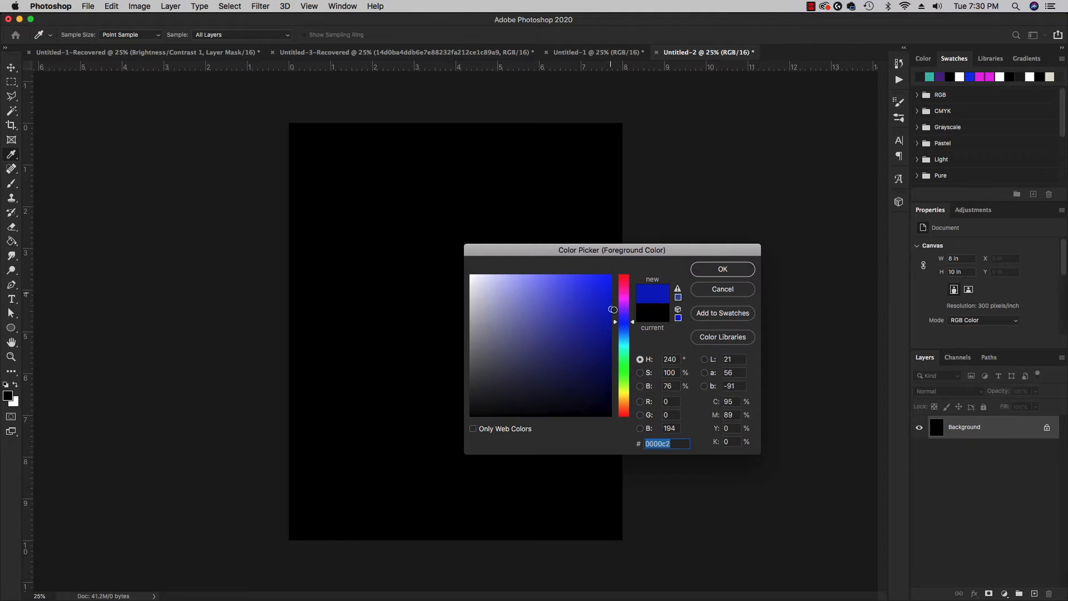
pyautogui.click(624, 300)
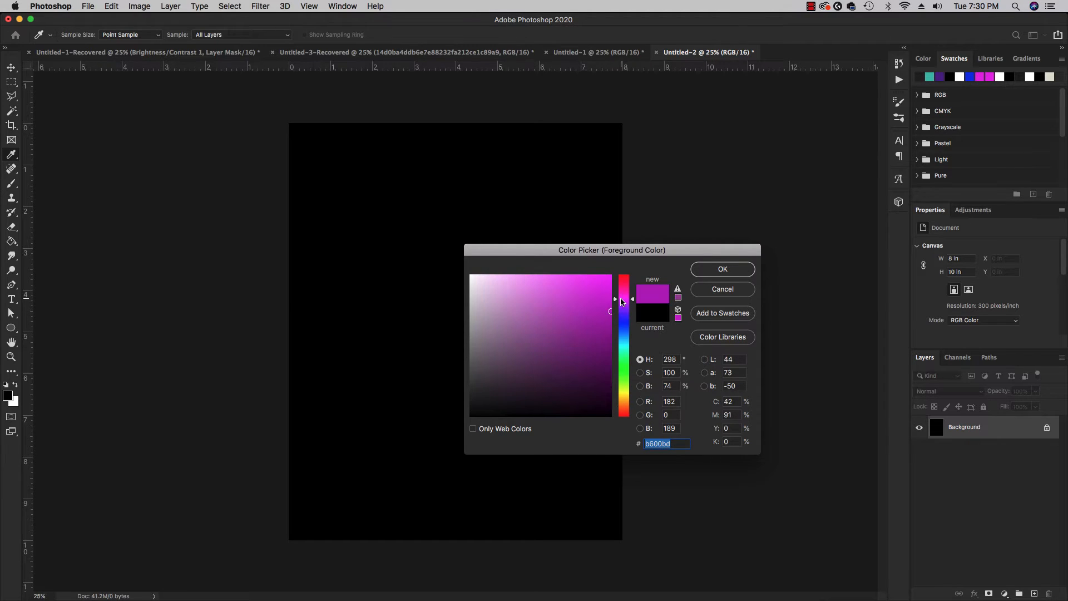
pyautogui.moveTo(611, 292)
pyautogui.mouseDown()
pyautogui.moveTo(612, 275)
pyautogui.moveTo(573, 338)
pyautogui.moveTo(601, 331)
pyautogui.mouseUp()
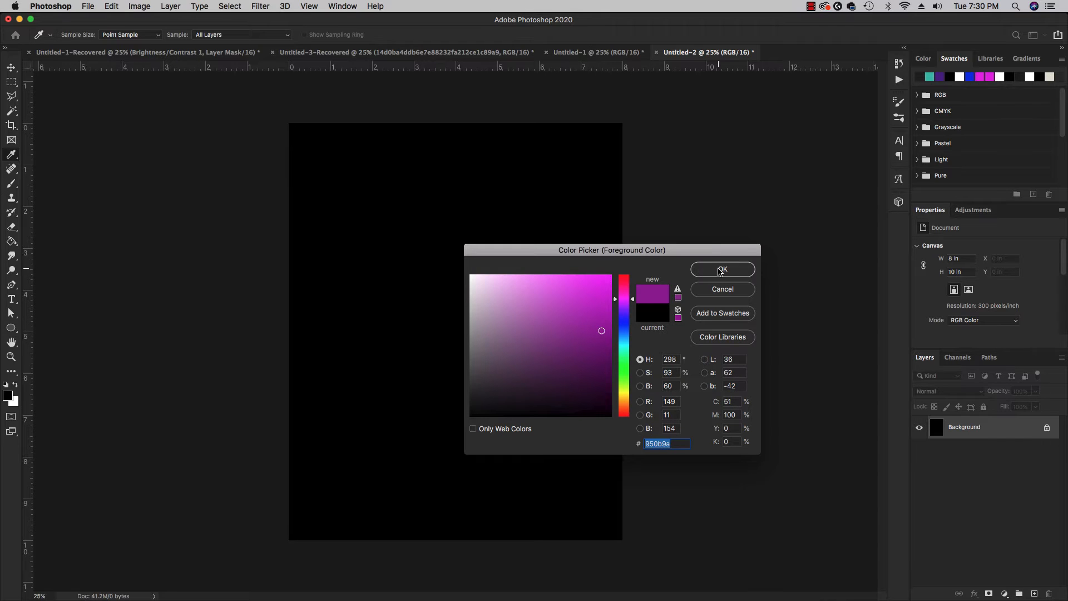
pyautogui.click(721, 270)
pyautogui.press('g')
pyautogui.click(468, 271)
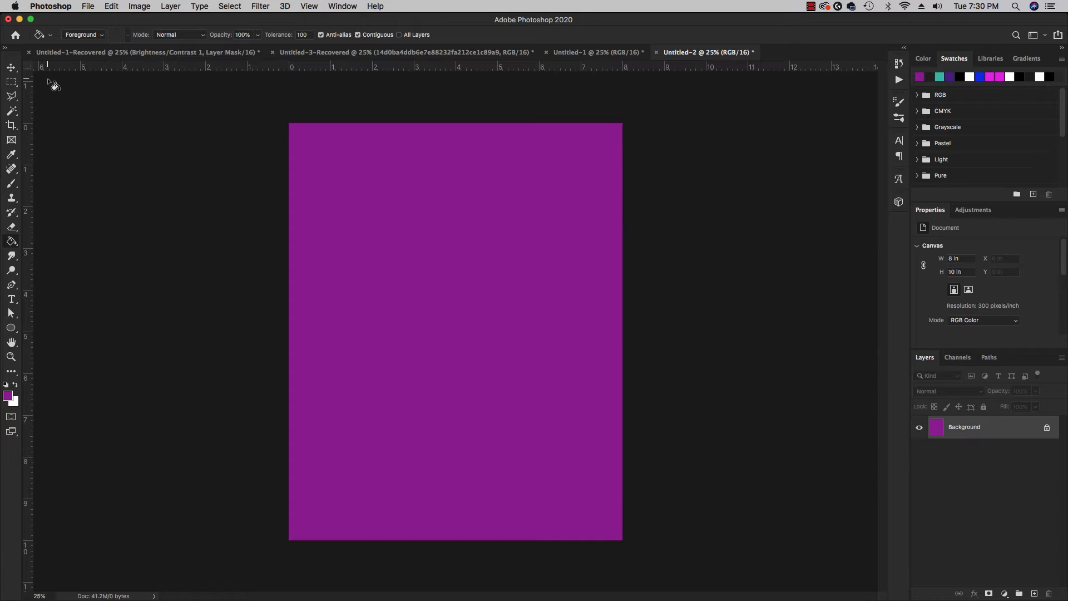
# Switch to the Gradient tool and open the Gradient Editor, enlarging it to show more presets.
pyautogui.rightClick(12, 240)
pyautogui.click(36, 240)
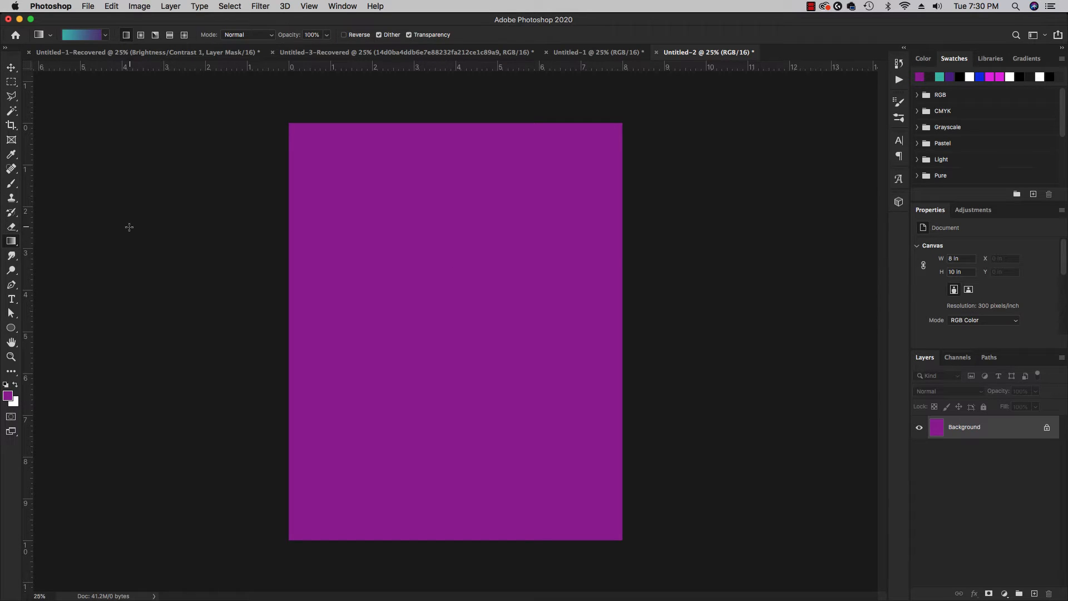
pyautogui.click(89, 37)
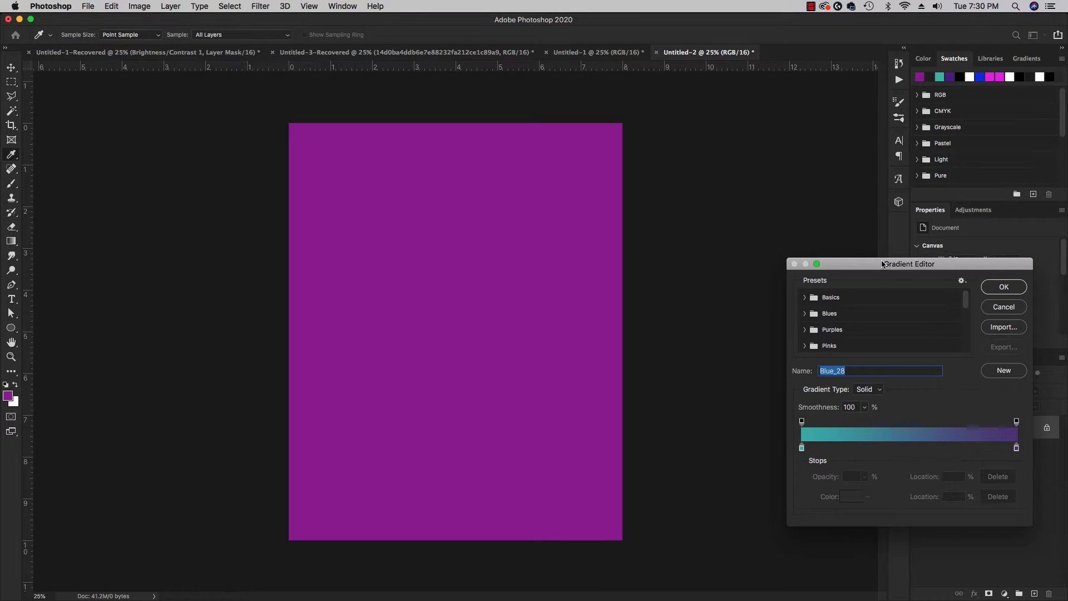
pyautogui.moveTo(883, 264); pyautogui.dragTo(752, 213)
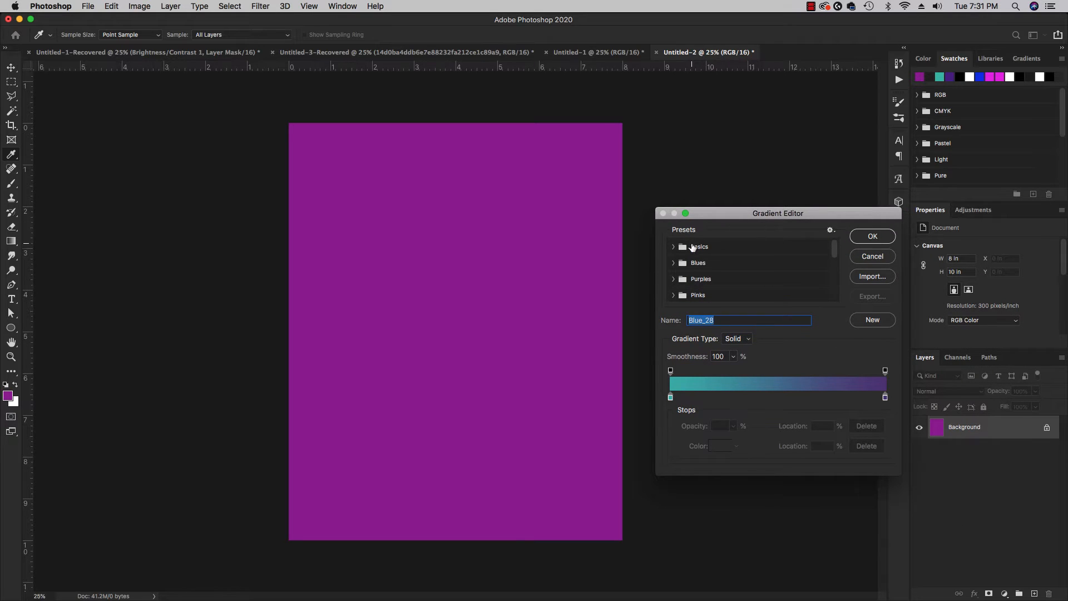
pyautogui.moveTo(656, 474); pyautogui.dragTo(607, 574)
# Load the gold TextureGuys_RenoGold preset from the Texturelabs_GoldGradient folder.
pyautogui.scroll(-3, 827, 367)
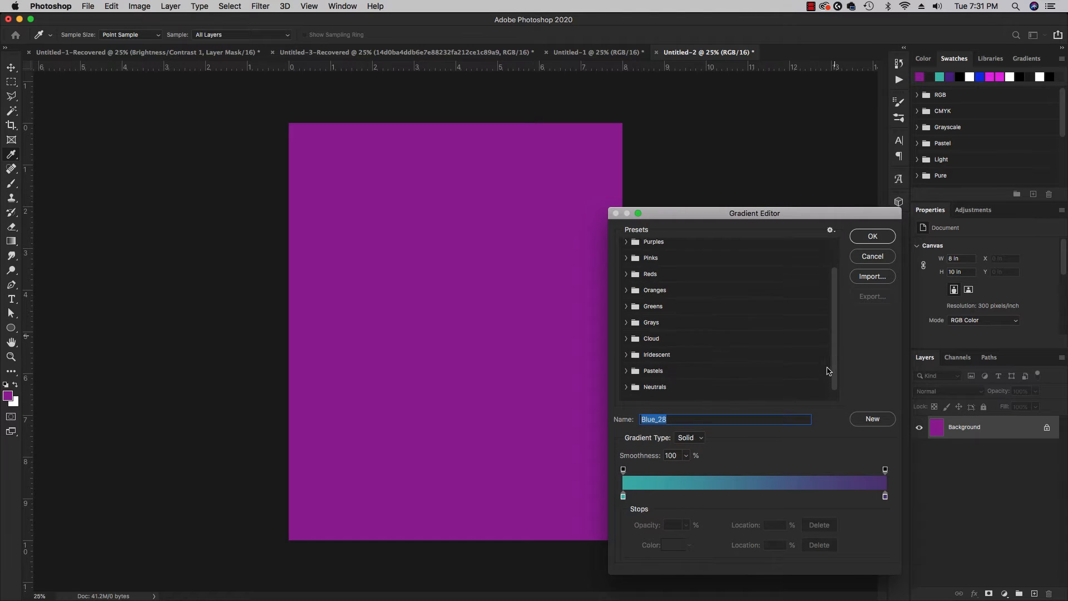
pyautogui.scroll(-1, 827, 371)
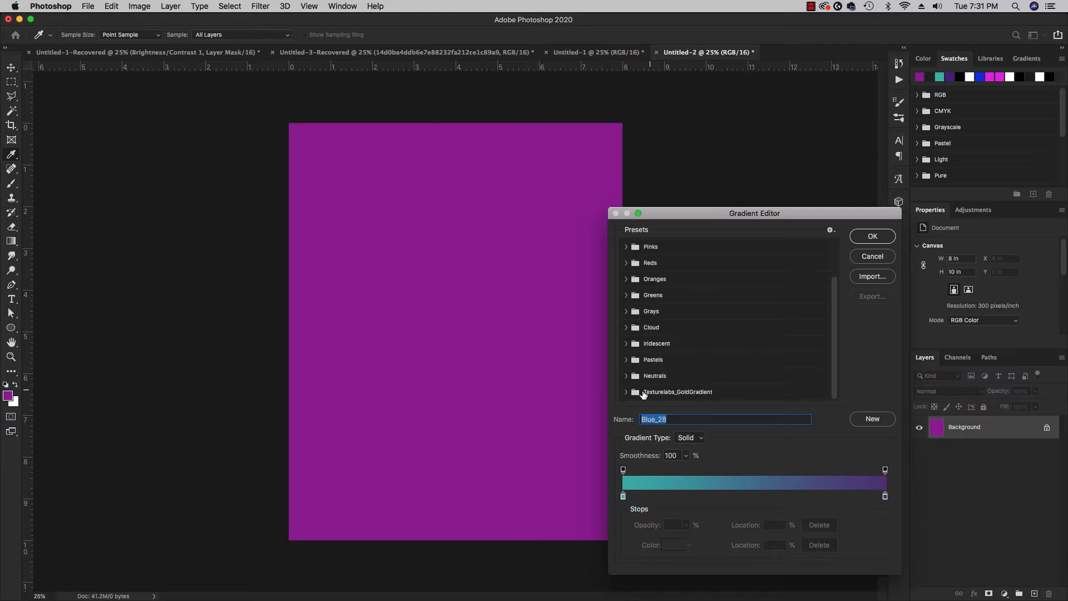
pyautogui.click(626, 391)
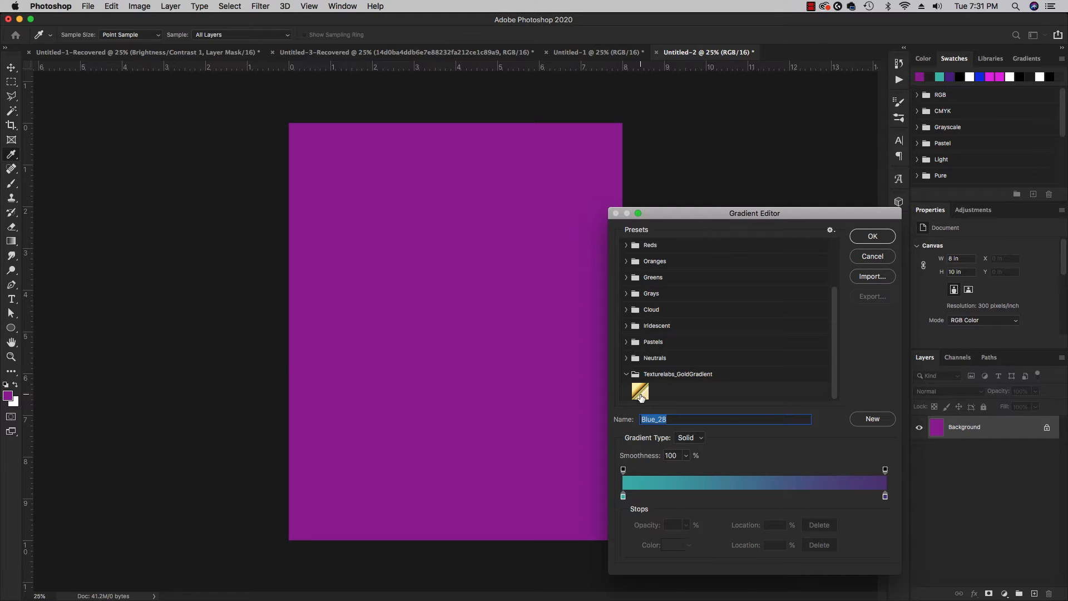
pyautogui.click(640, 392)
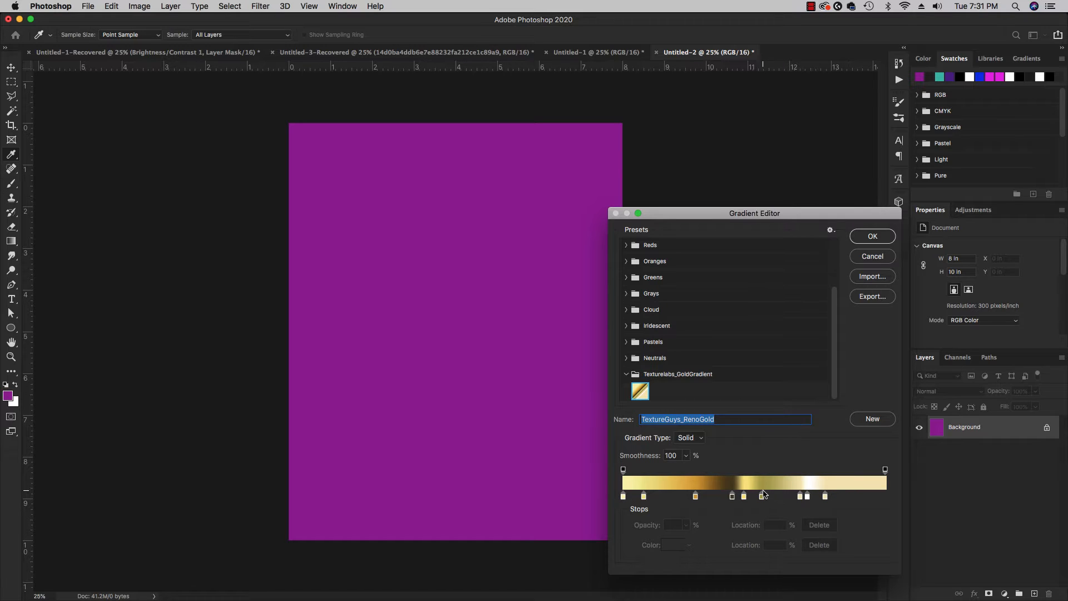
pyautogui.click(625, 374)
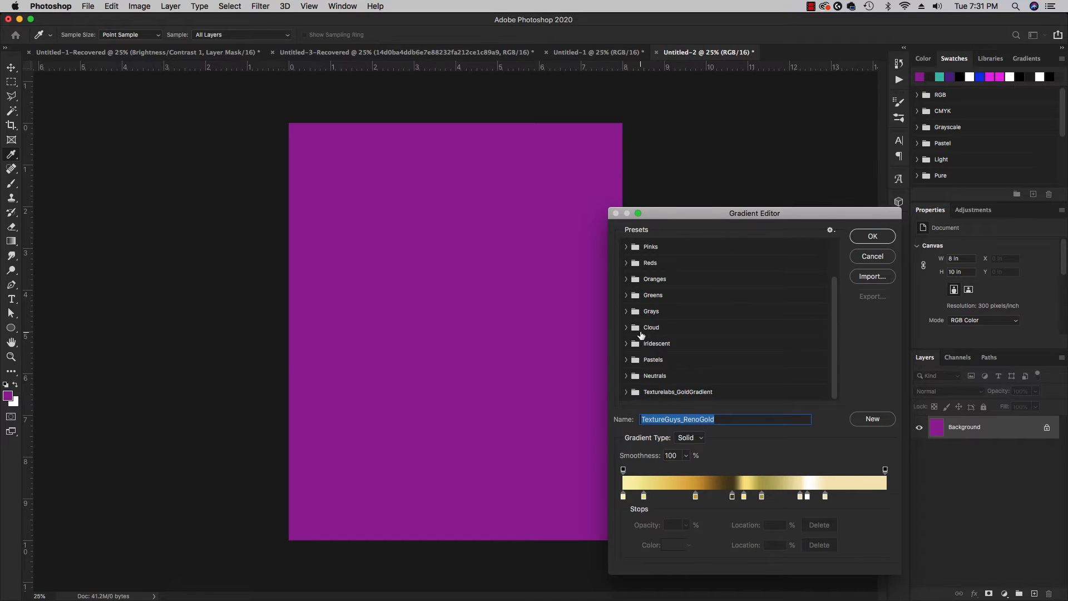
# Load the Blue_16 gradient preset from the Blues folder.
pyautogui.scroll(3, 631, 256)
pyautogui.click(628, 266)
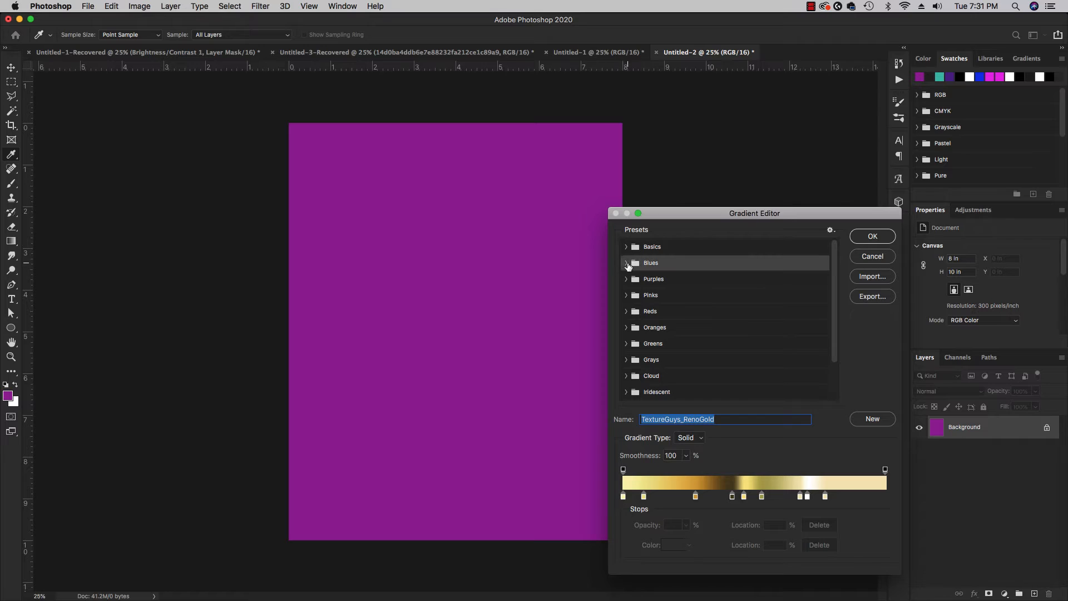
pyautogui.click(627, 263)
pyautogui.click(710, 298)
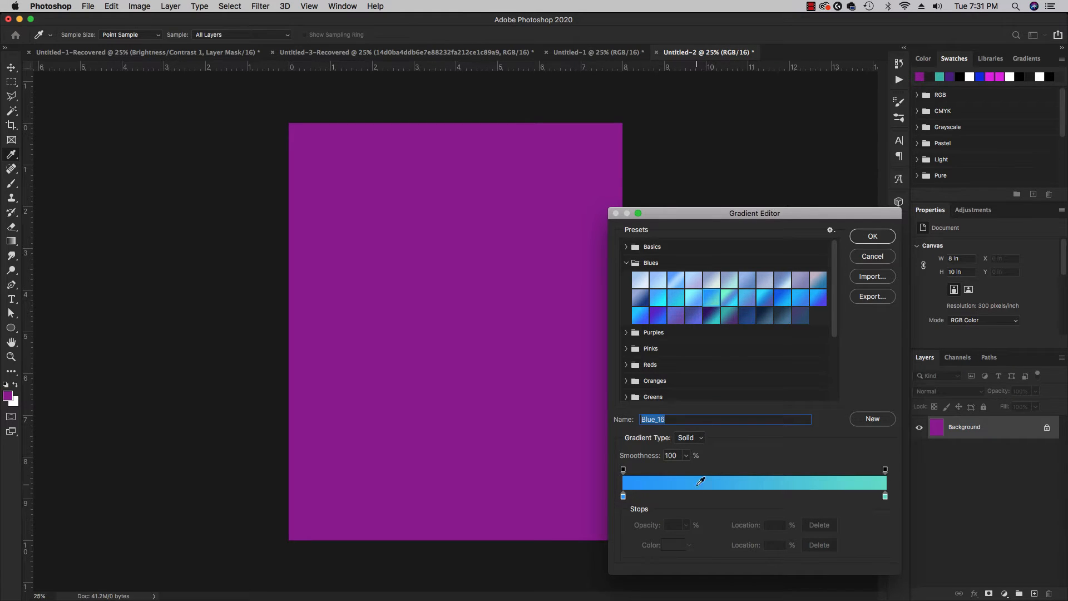
# Add a color stop at 49% of the gradient and set its color to near-white fafafa.
pyautogui.click(754, 496)
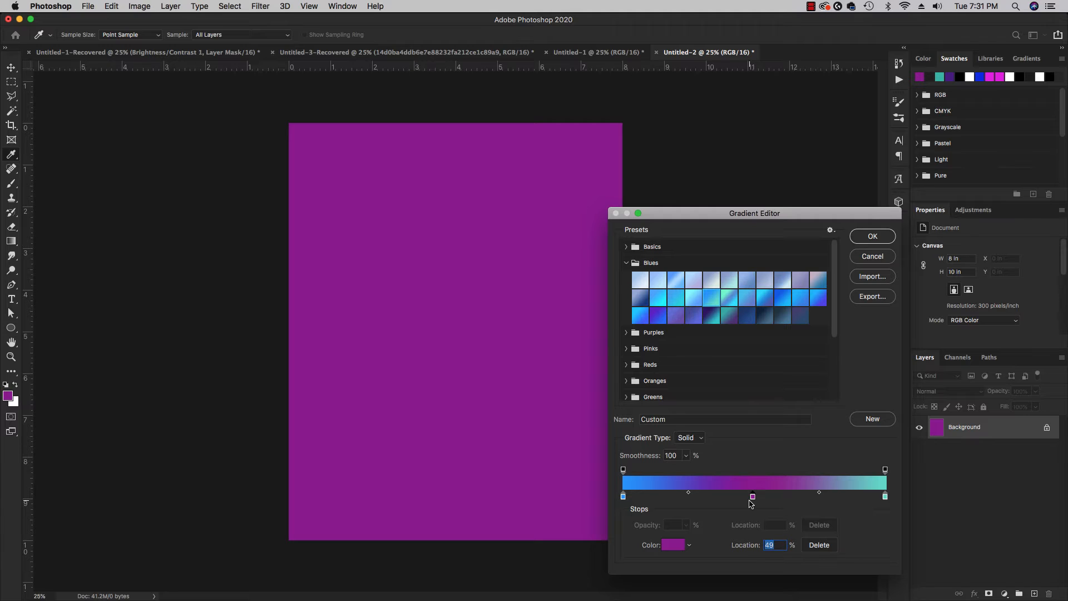
pyautogui.click(676, 545)
pyautogui.moveTo(578, 328); pyautogui.dragTo(467, 276)
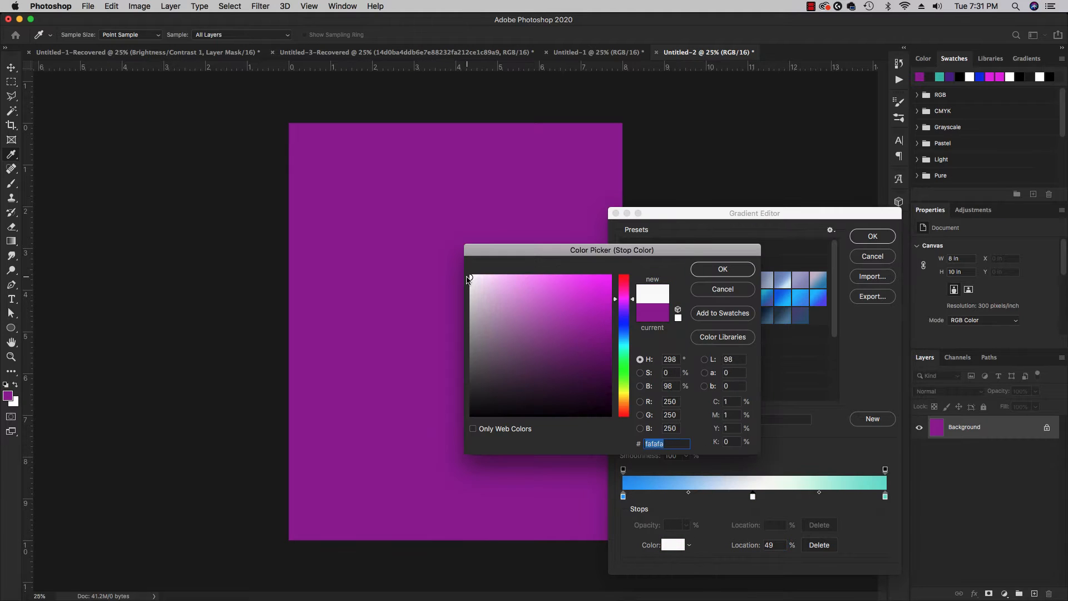
pyautogui.click(722, 270)
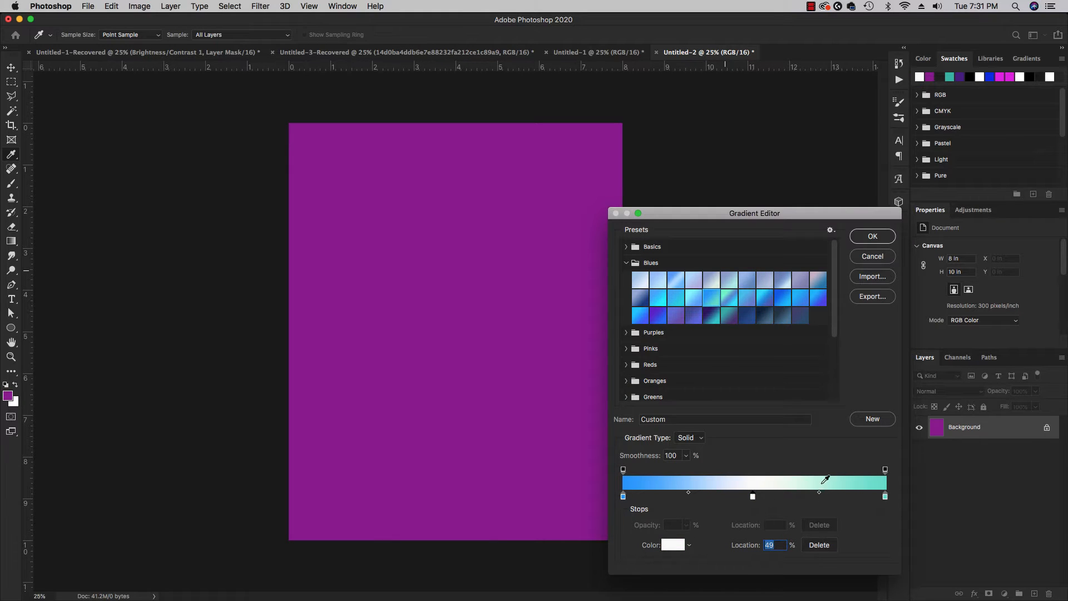
# Add a color stop at 69% of the gradient in bright green 02ea43 and accept the edited gradient.
pyautogui.click(805, 495)
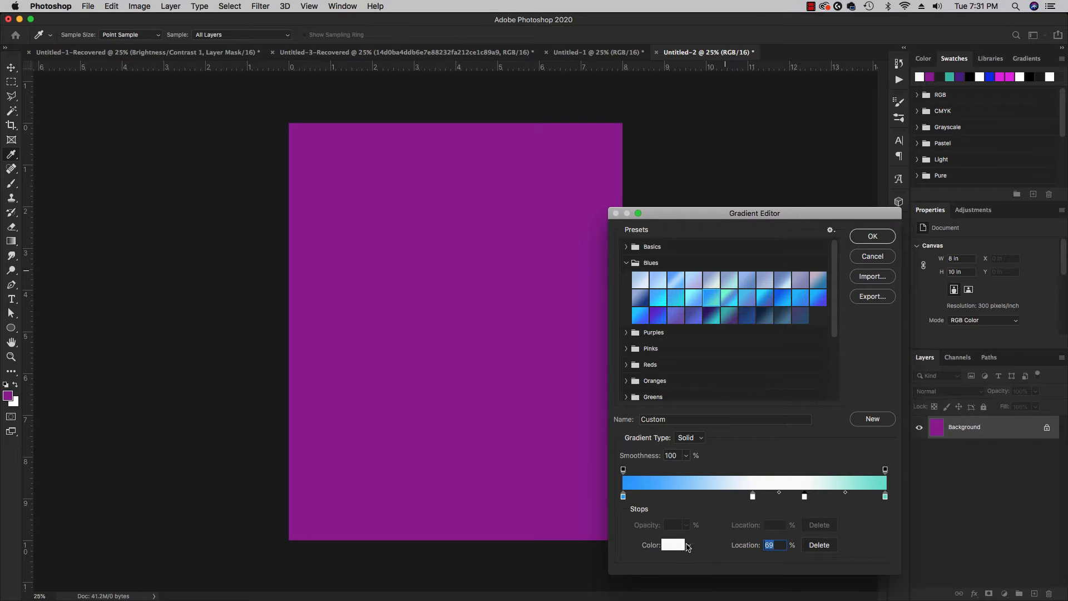
pyautogui.click(676, 547)
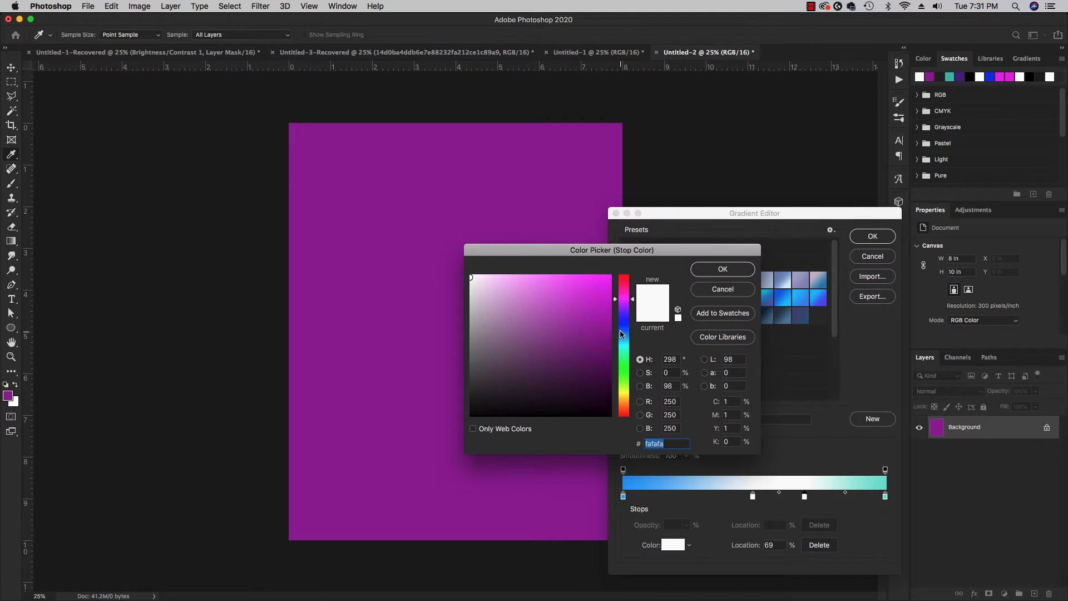
pyautogui.click(624, 362)
pyautogui.click(609, 285)
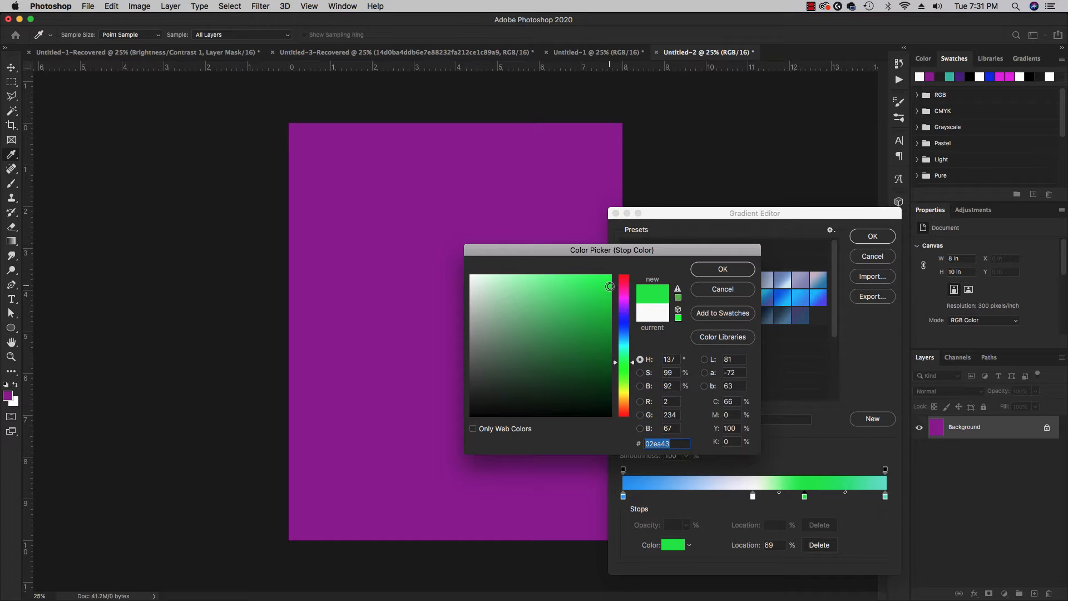
pyautogui.click(704, 272)
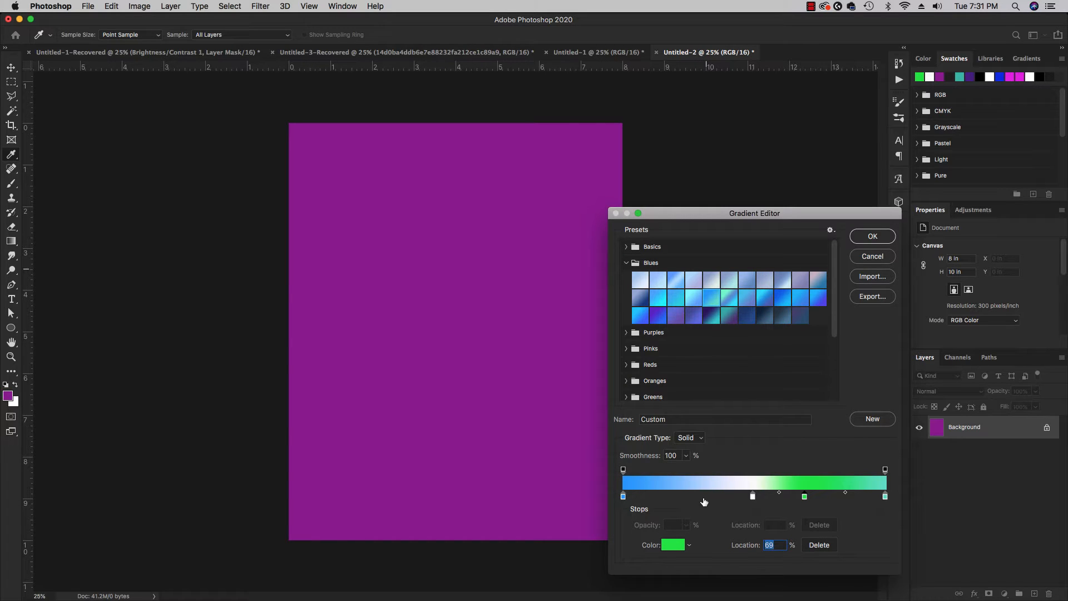
pyautogui.click(871, 237)
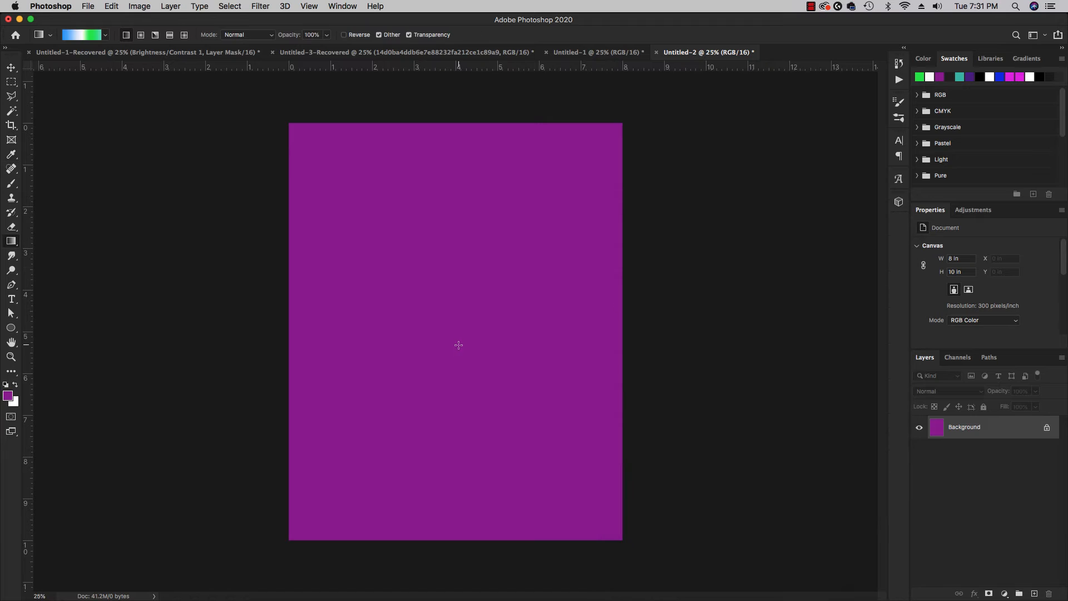
# Apply the custom linear gradient diagonally across the canvas from the upper-left to the lower-right corner, redrawing it to adjust the angle.
pyautogui.moveTo(277, 115); pyautogui.dragTo(628, 551)
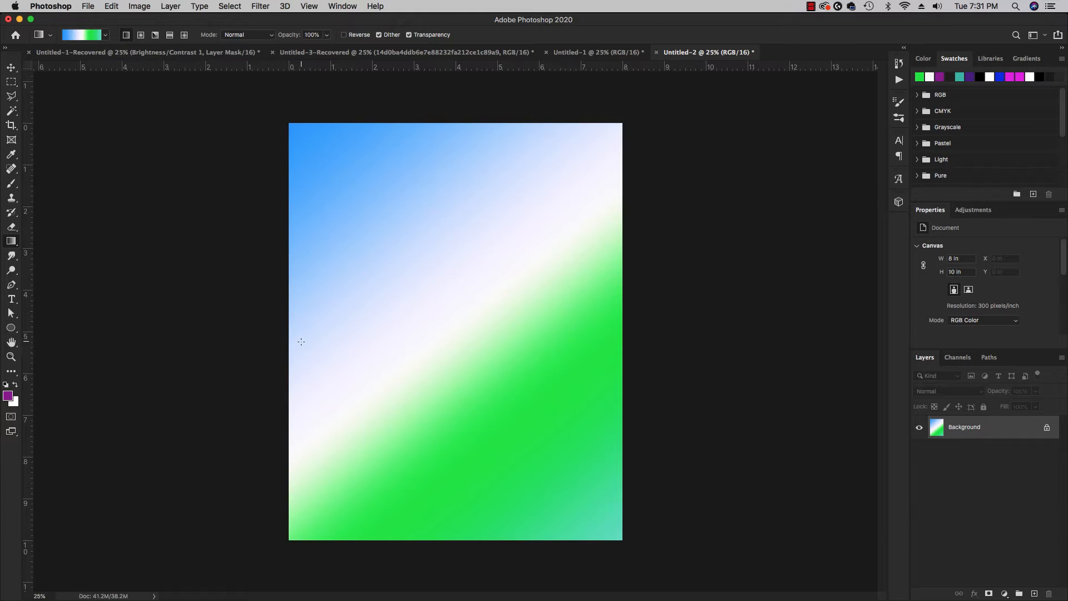
pyautogui.moveTo(284, 113); pyautogui.dragTo(630, 551)
pyautogui.moveTo(278, 110); pyautogui.dragTo(634, 556)
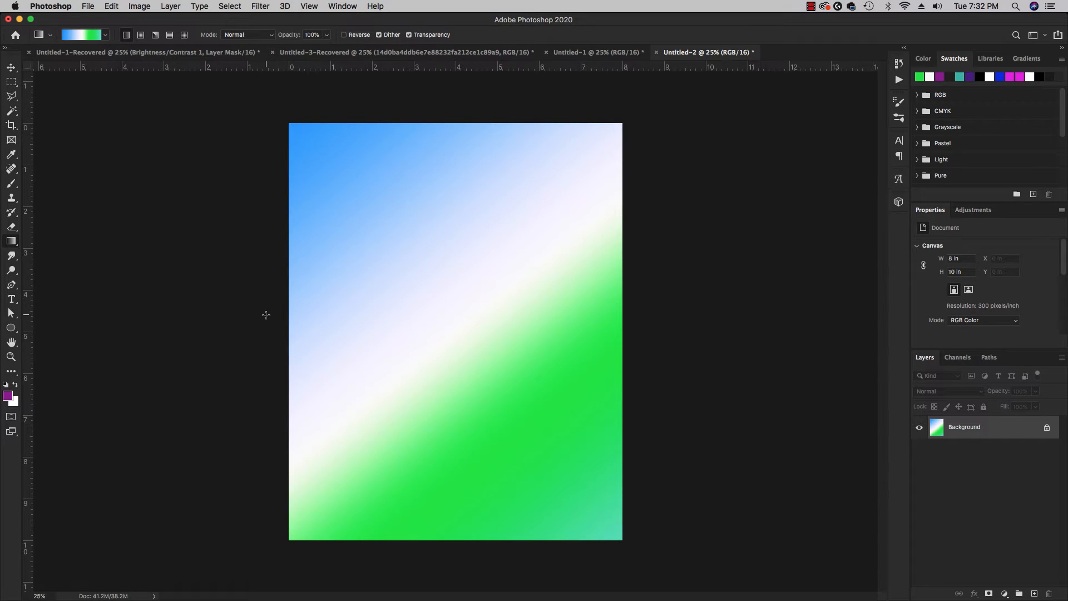
# Redraw the linear gradient horizontally from the canvas's left side to well past its right edge.
pyautogui.moveTo(266, 314); pyautogui.dragTo(730, 319)
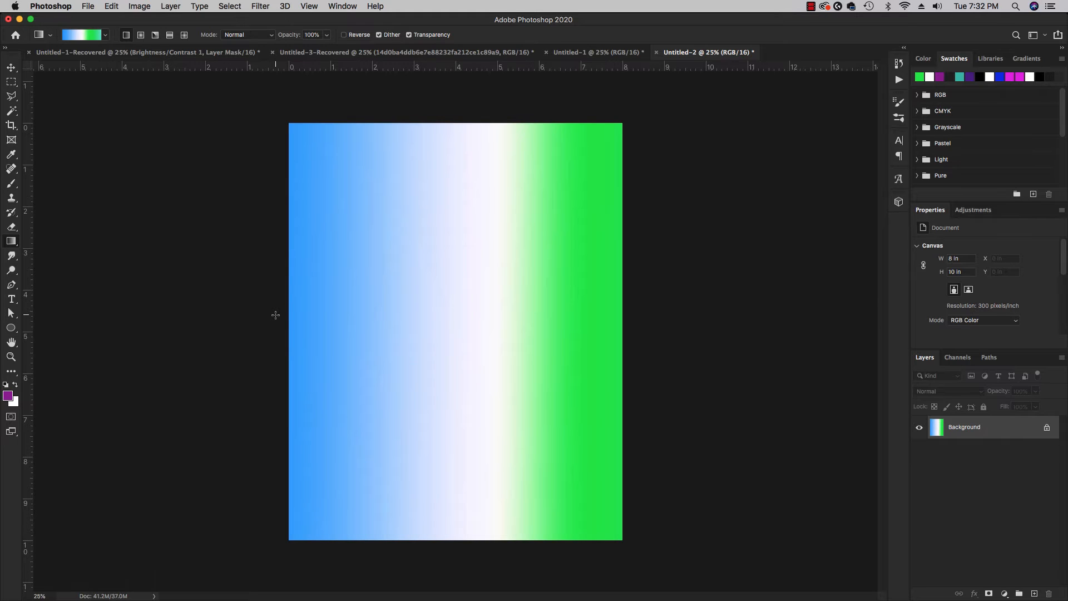
# Redraw the custom gradient horizontally across the canvas, extending it well beyond both side edges.
pyautogui.moveTo(275, 314); pyautogui.dragTo(667, 308)
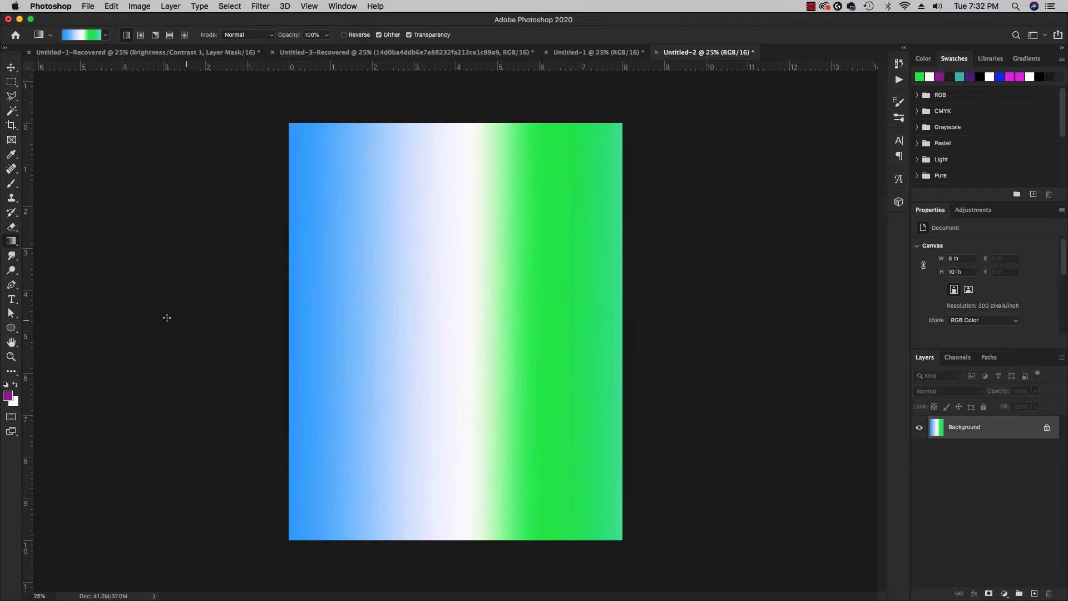
pyautogui.moveTo(42, 302); pyautogui.dragTo(872, 310)
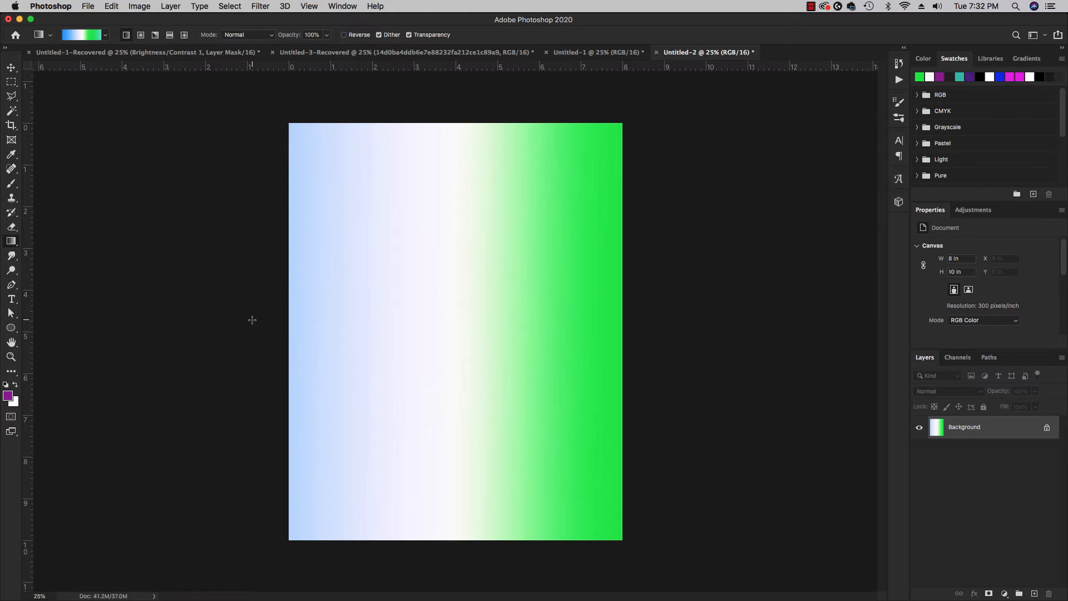
# Load the Blue_16 preset from the Blues gradients and apply it horizontally, teal on the canvas's left and blue on its right.
pyautogui.click(81, 37)
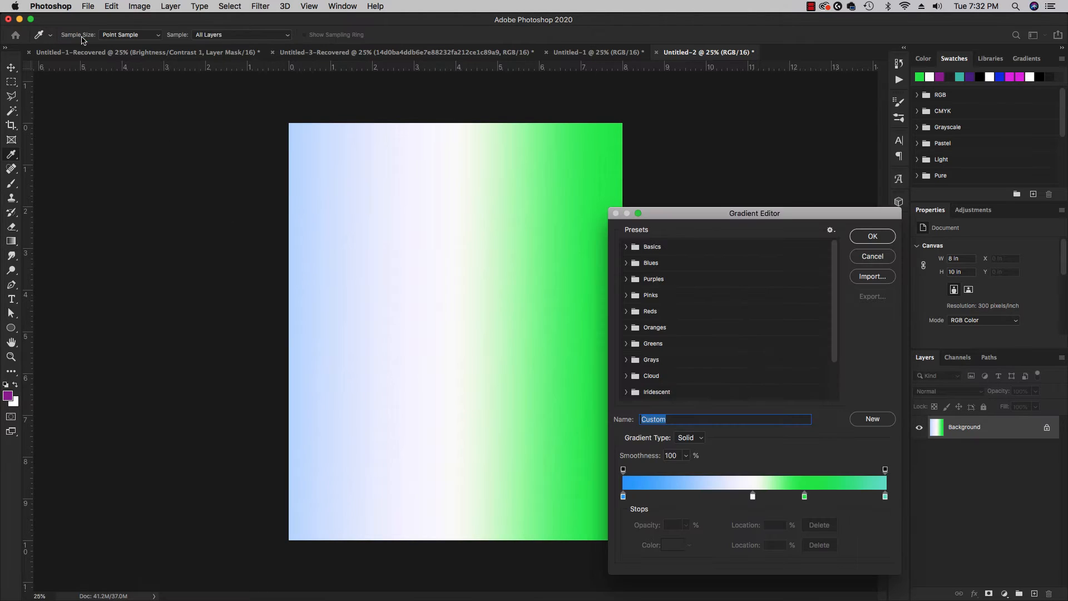
pyautogui.click(626, 262)
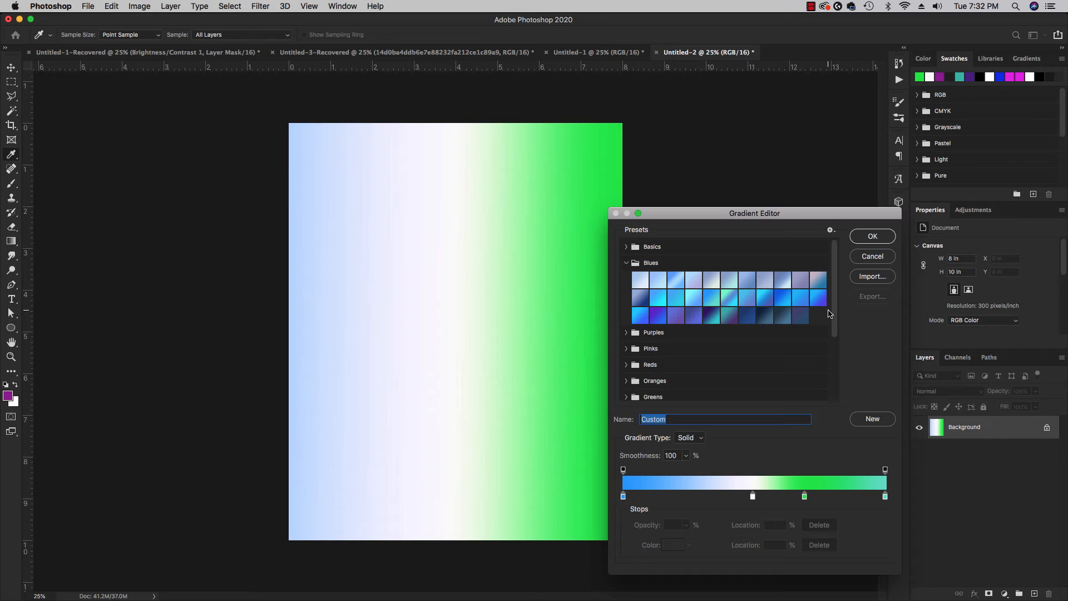
pyautogui.click(711, 301)
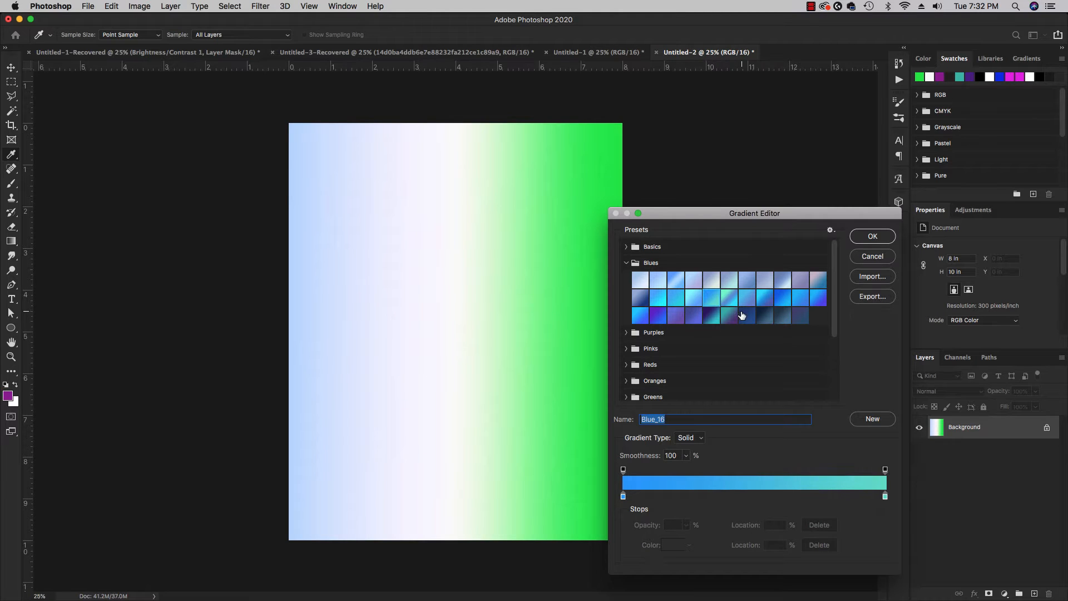
pyautogui.click(872, 236)
pyautogui.moveTo(262, 339)
pyautogui.mouseDown()
pyautogui.moveTo(670, 336)
pyautogui.moveTo(264, 326)
pyautogui.moveTo(275, 324)
pyautogui.mouseUp()
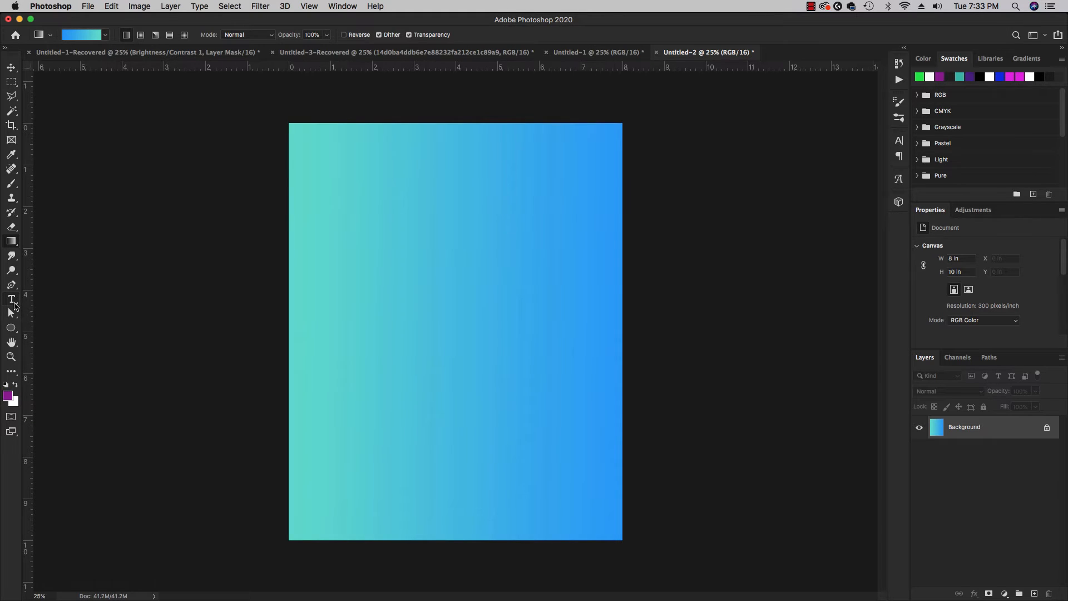
# Add a horizontal text layer with the Lorem Ipsum placeholder, slightly above and left of the canvas center.
pyautogui.click(14, 304)
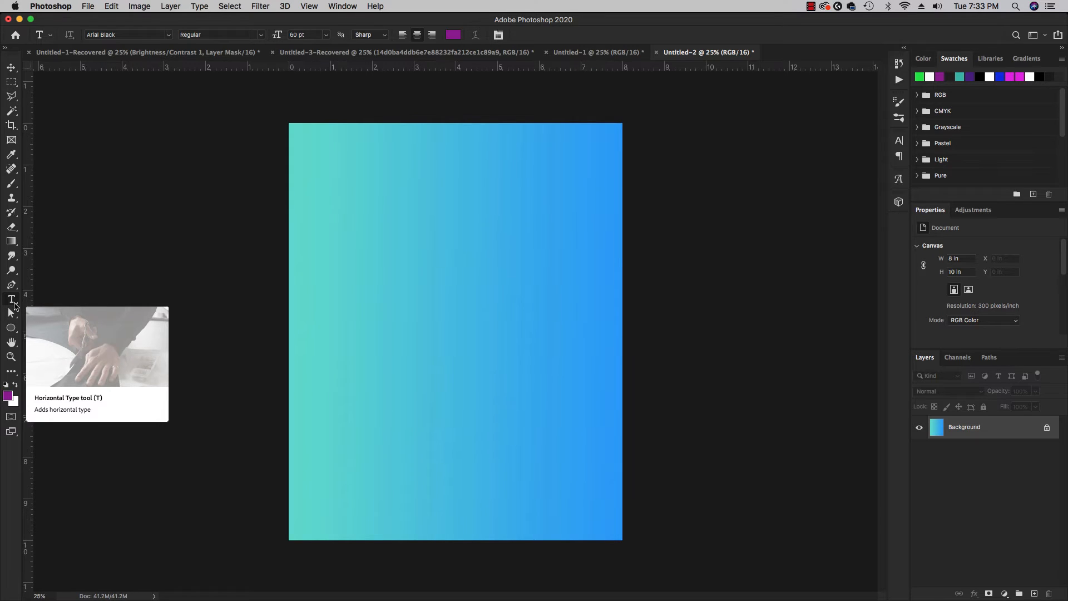
pyautogui.rightClick(14, 304)
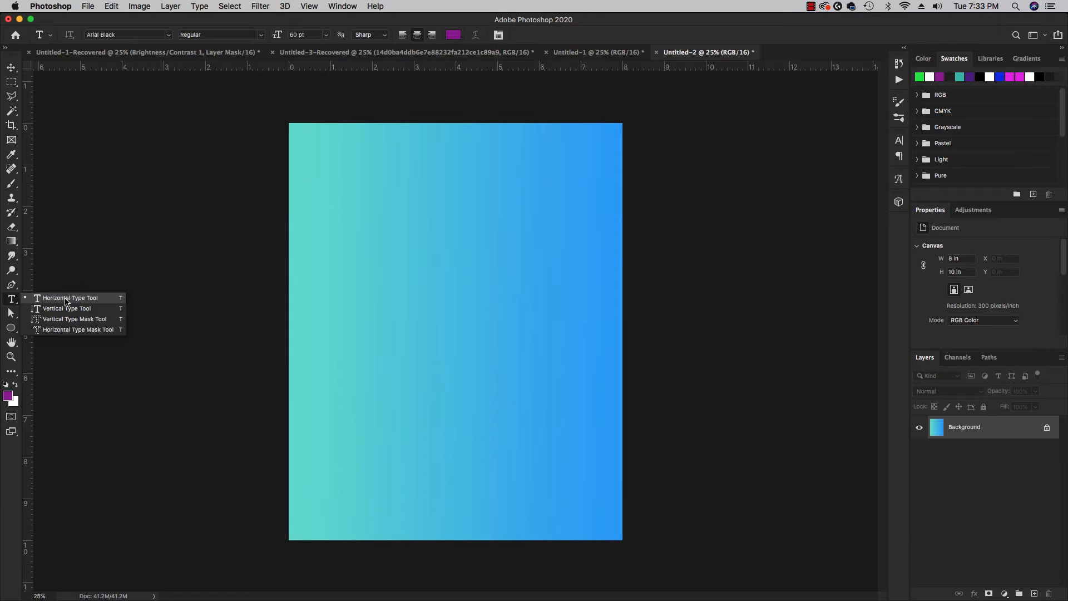
pyautogui.click(95, 300)
pyautogui.click(390, 296)
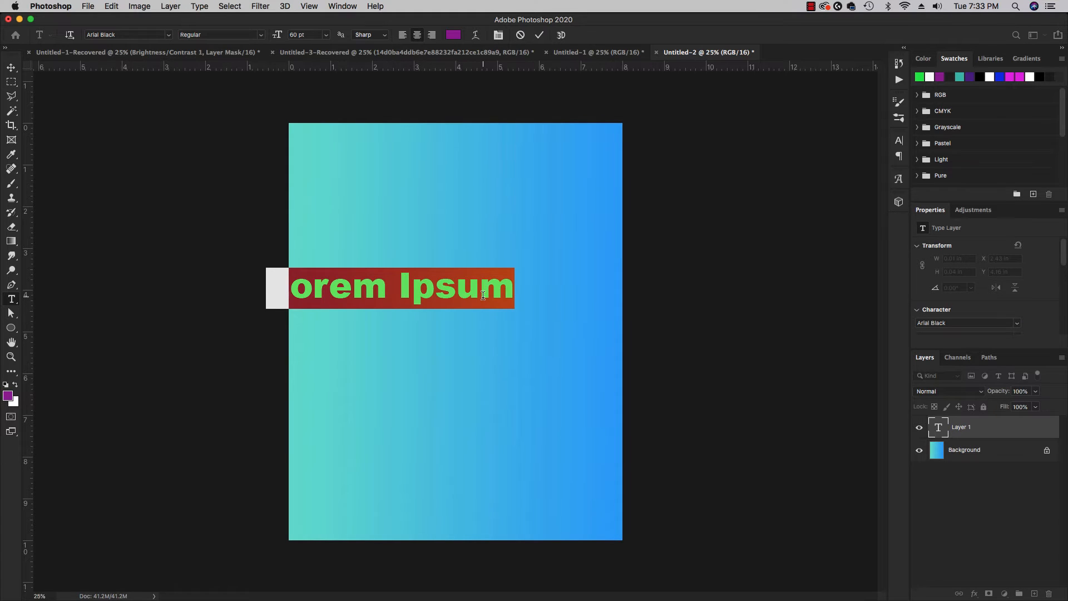
# Examine the available fonts and font styles for the Lorem Ipsum text.
pyautogui.click(168, 37)
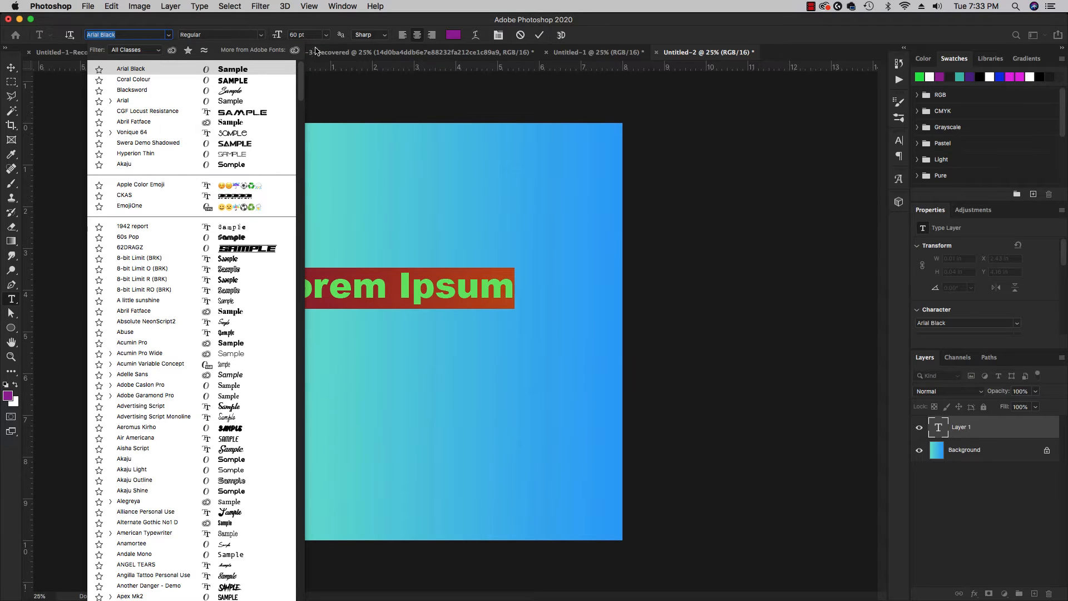
pyautogui.click(338, 87)
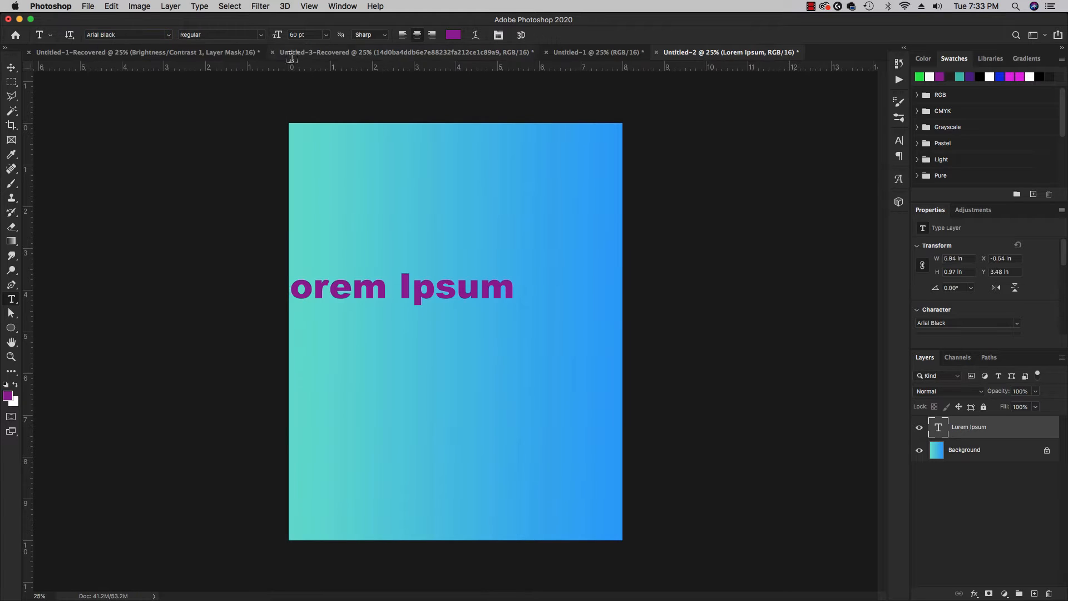
pyautogui.doubleClick(938, 427)
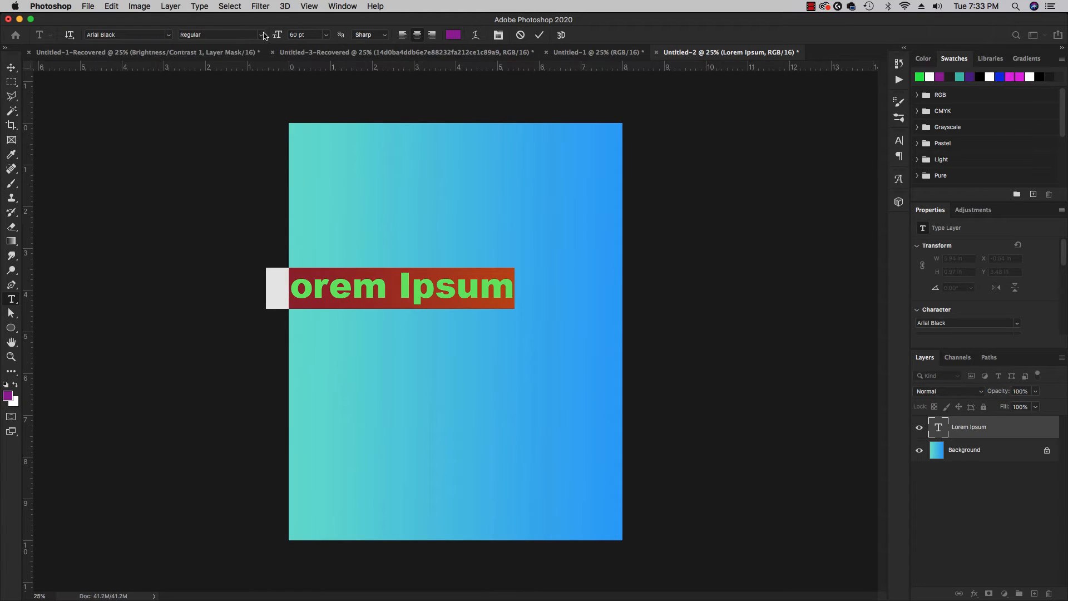
pyautogui.click(264, 35)
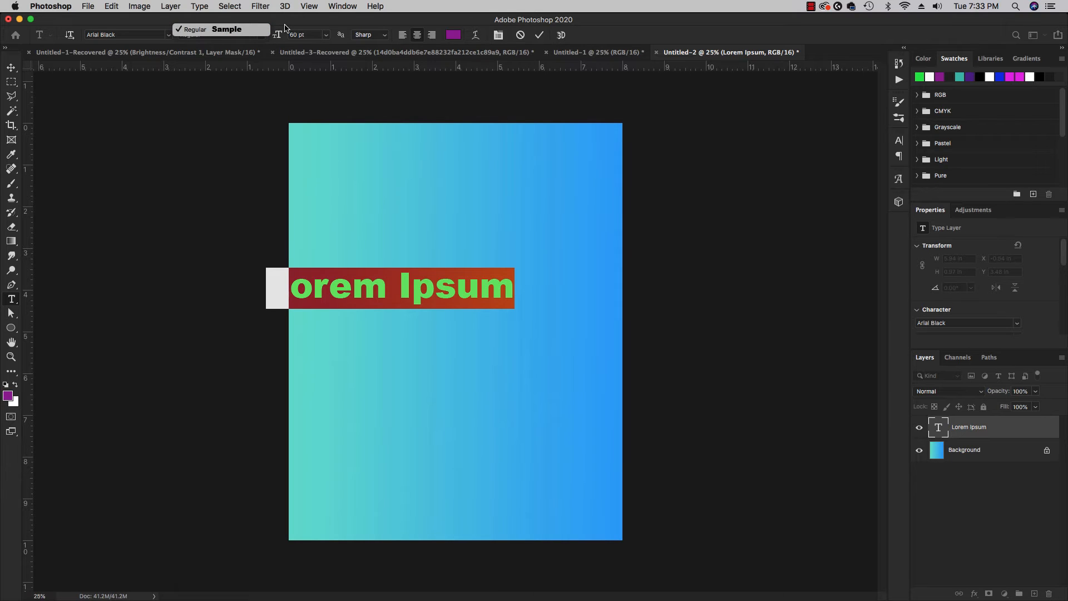
pyautogui.click(284, 28)
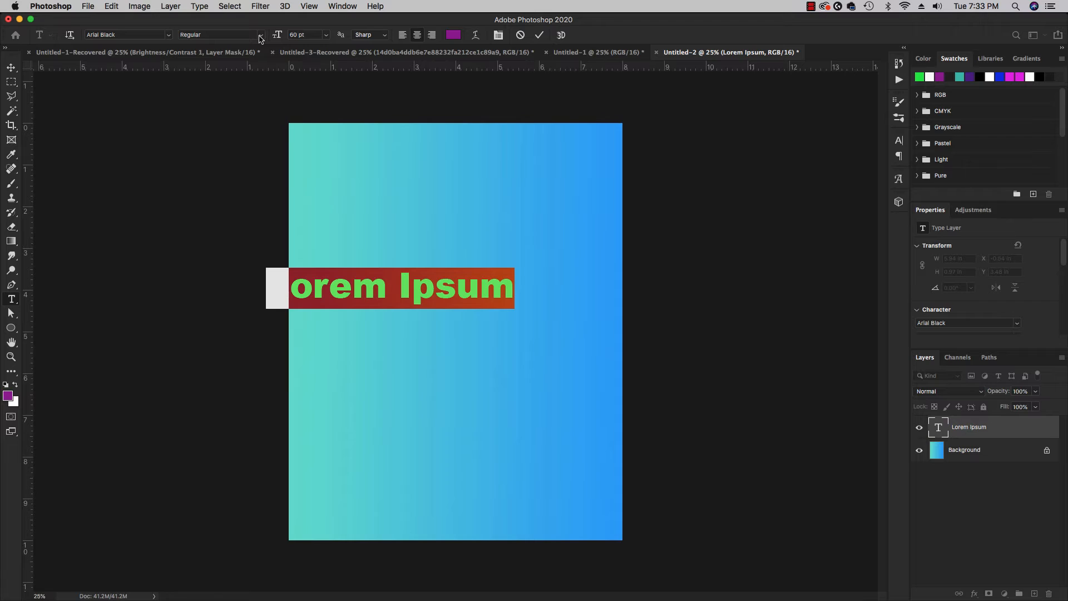
# Set the Lorem Ipsum text size to 30 pt and scale the text up proportionally to about 218%.
pyautogui.click(326, 35)
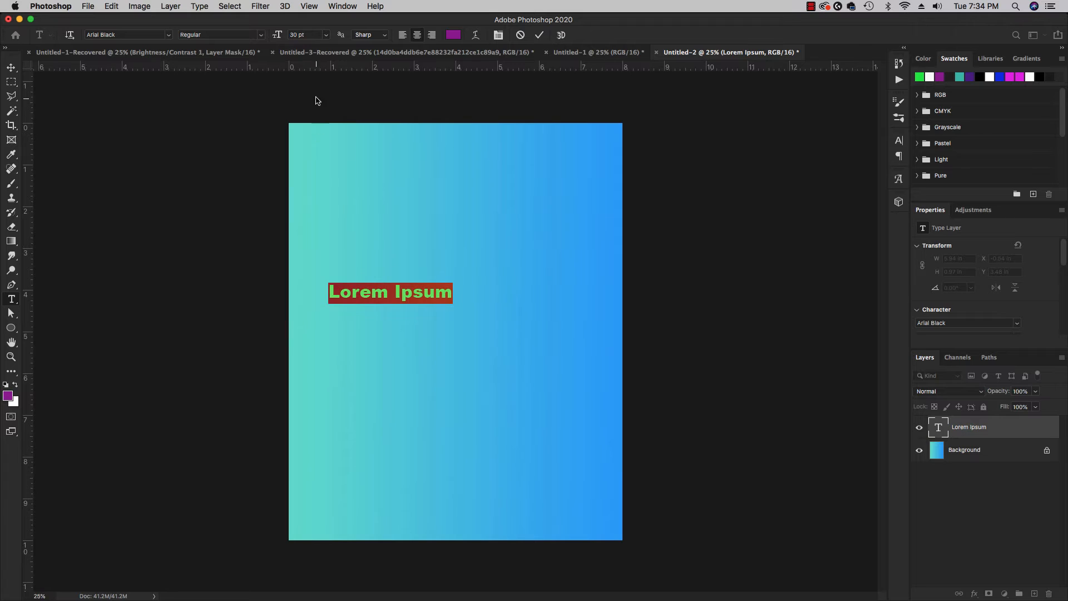
pyautogui.click(12, 69)
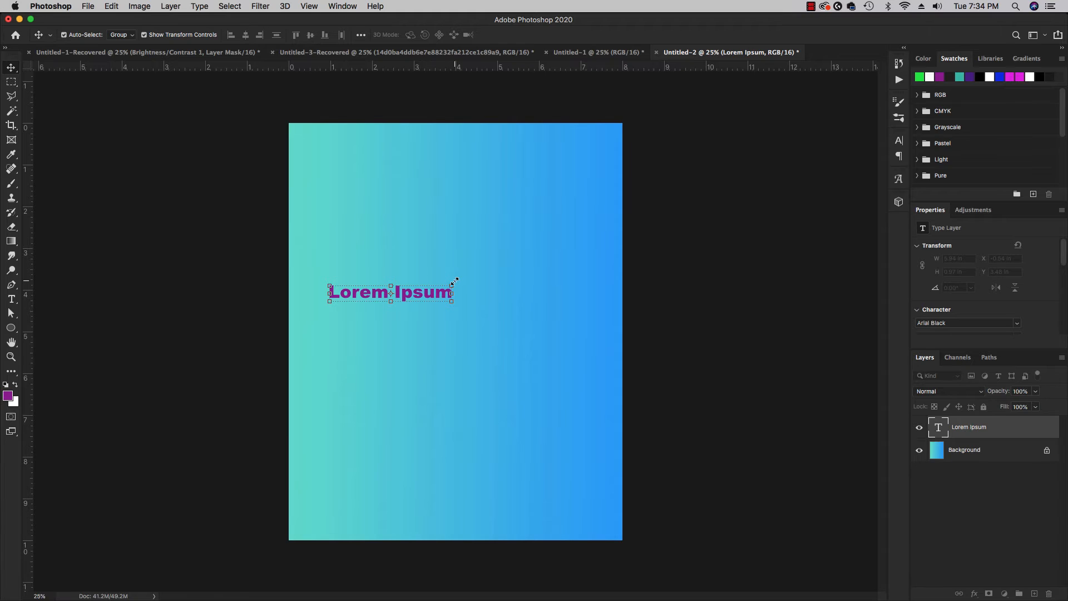
pyautogui.moveTo(453, 285); pyautogui.dragTo(553, 284)
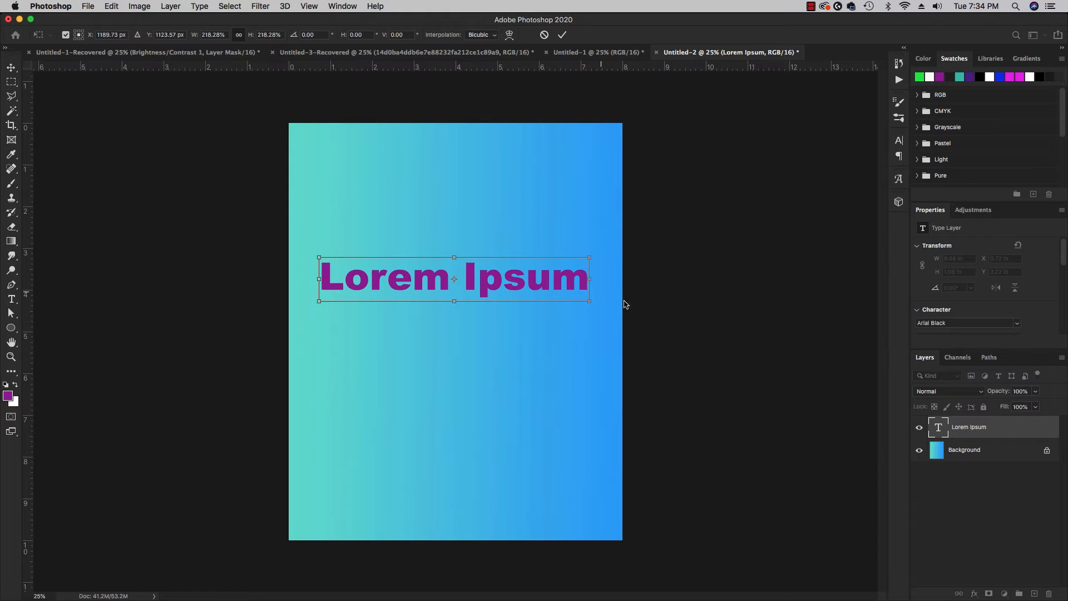
pyautogui.click(939, 428)
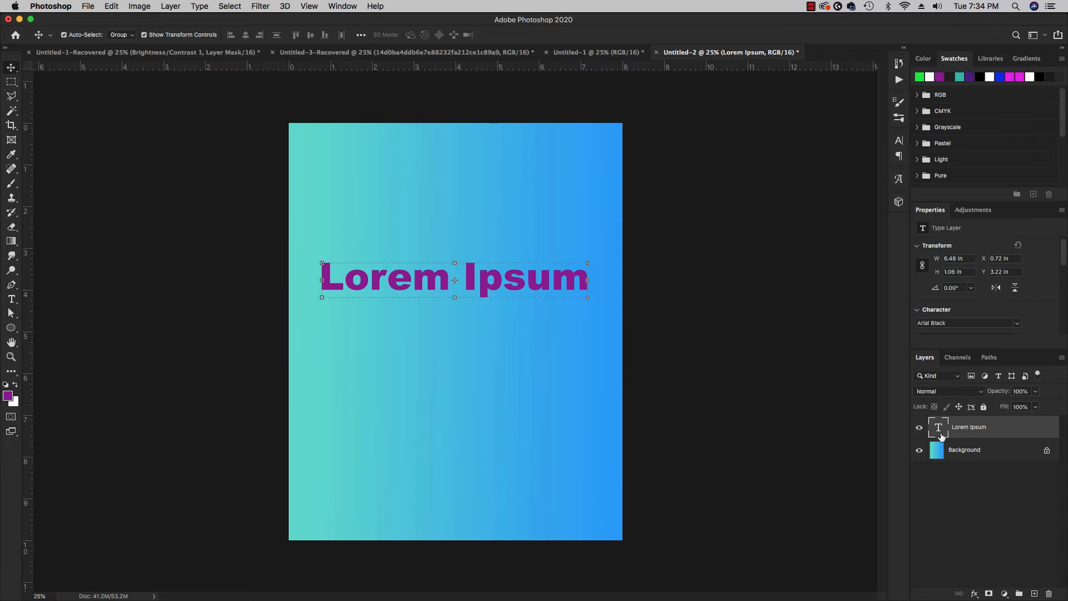
# Set the Lorem Ipsum text size to 120 pt.
pyautogui.doubleClick(939, 430)
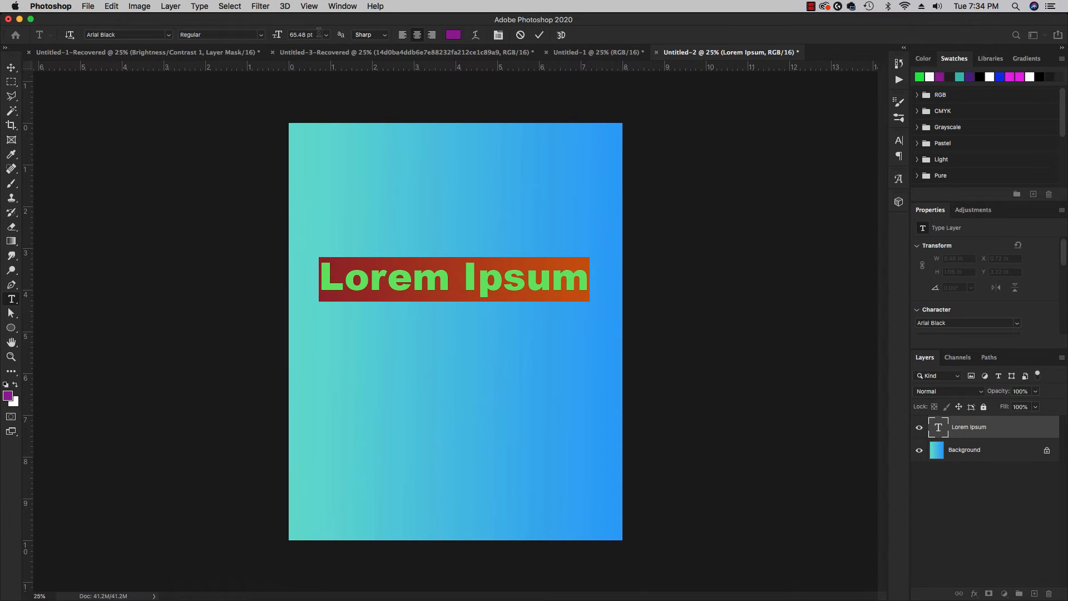
pyautogui.click(318, 35)
pyautogui.write('120')
pyautogui.press('Return')
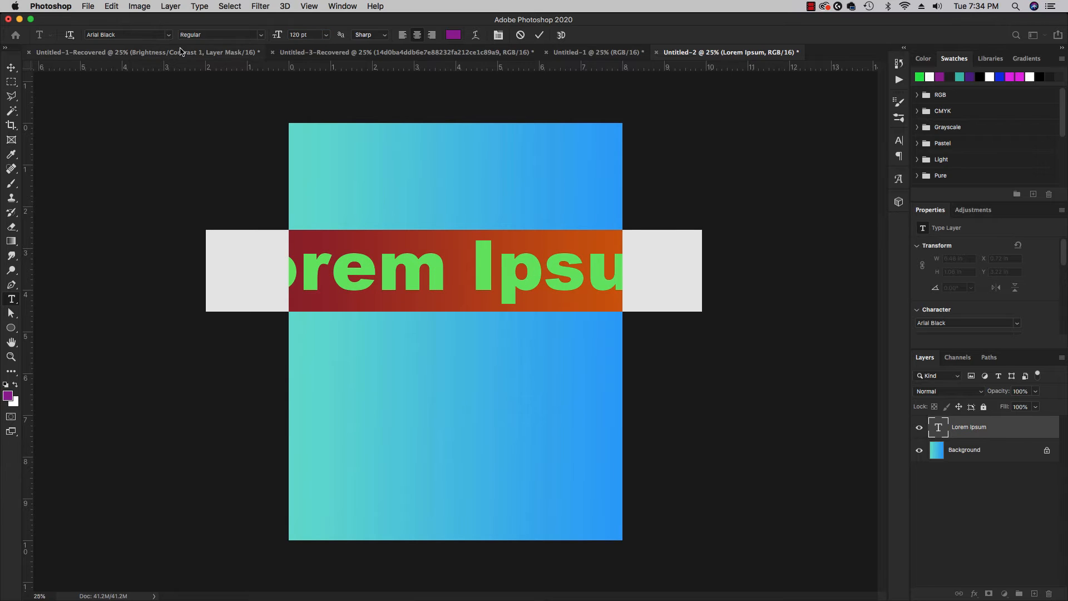
# Scale the Lorem Ipsum text down proportionally to about 53% so it fits within the canvas width.
pyautogui.click(12, 68)
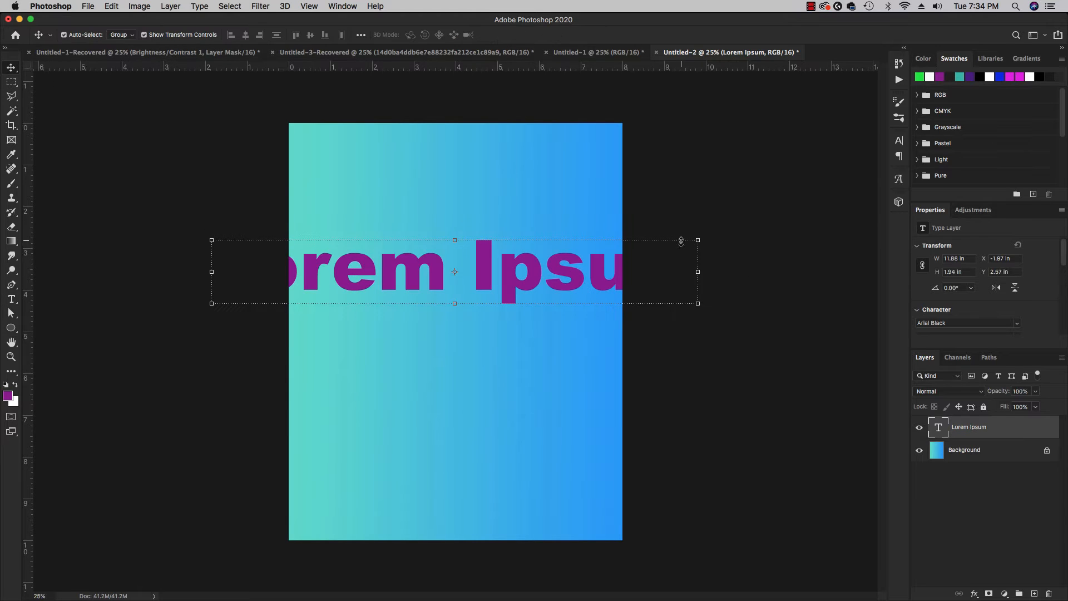
pyautogui.press('super+t')
pyautogui.moveTo(680, 246); pyautogui.dragTo(536, 296)
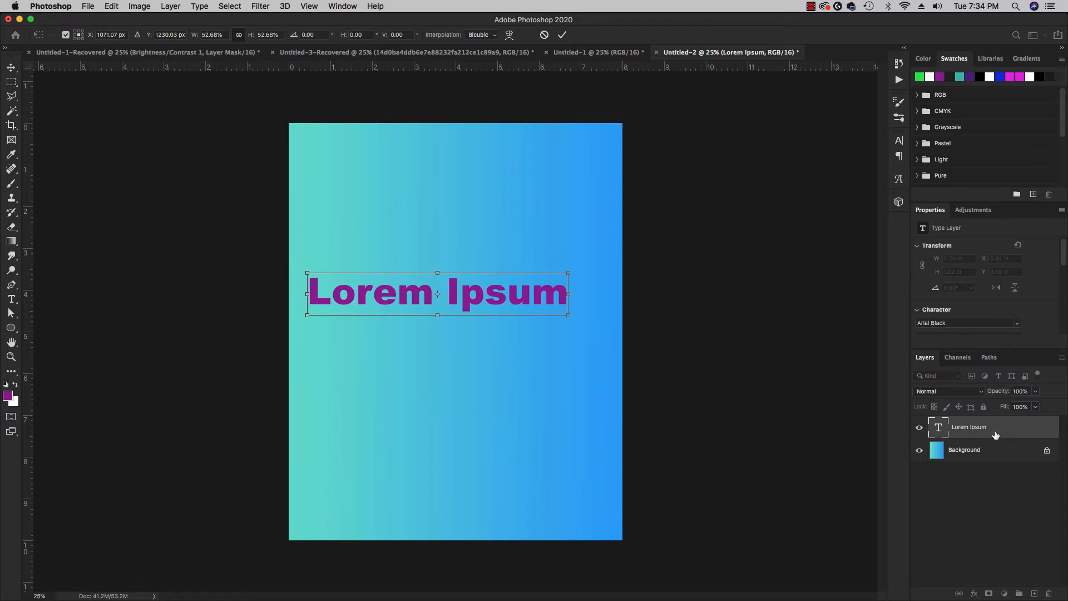
pyautogui.click(940, 431)
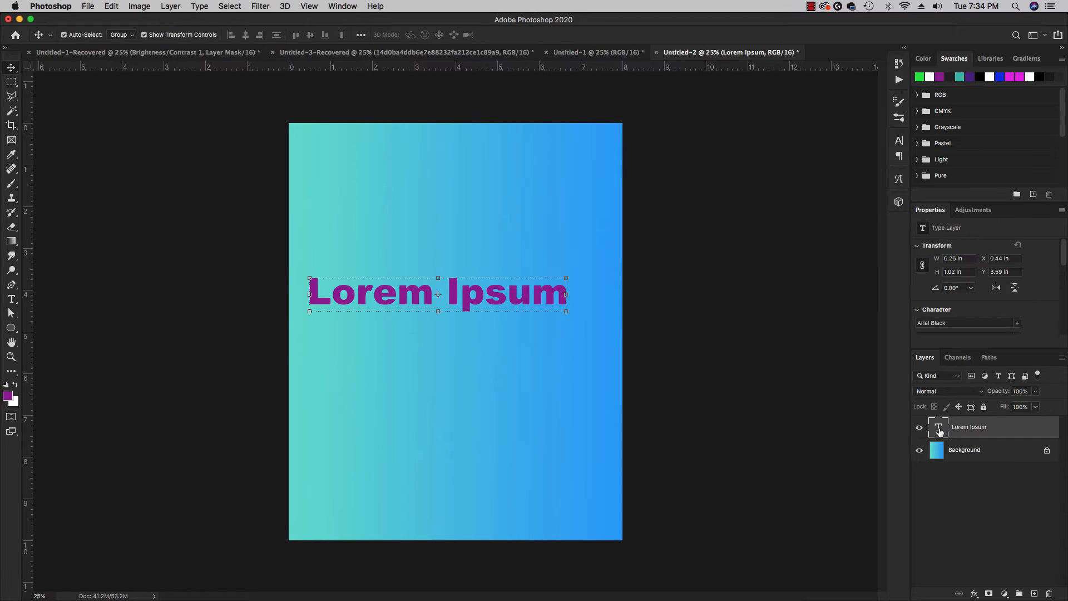
# Replace the Lorem Ipsum placeholder with the text GLASS.
pyautogui.doubleClick(940, 431)
pyautogui.write('GLASS')
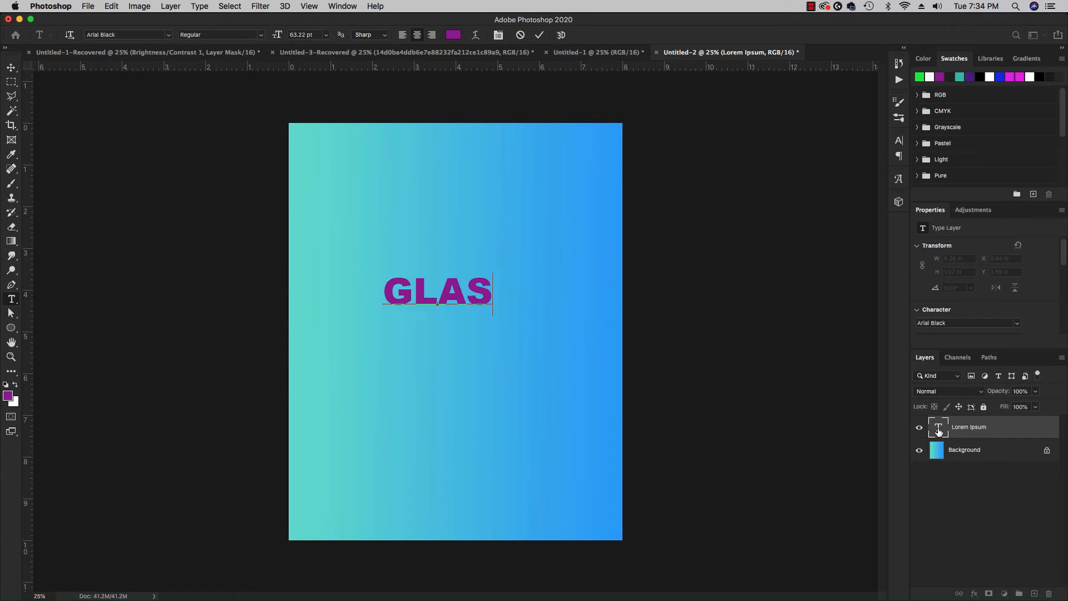
pyautogui.click(11, 68)
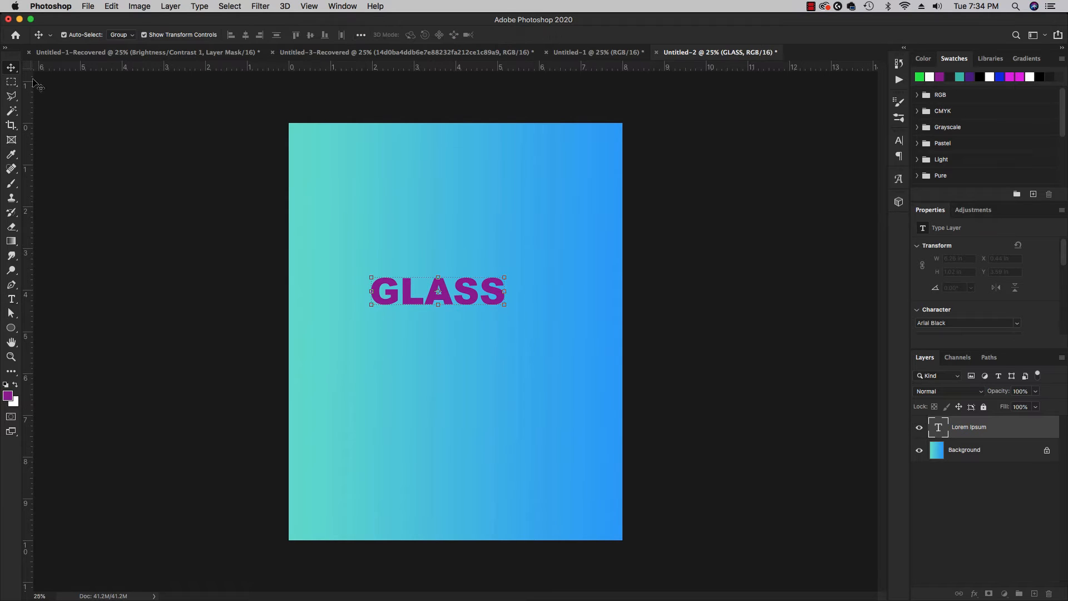
# Change the color of the GLASS text to white.
pyautogui.doubleClick(939, 429)
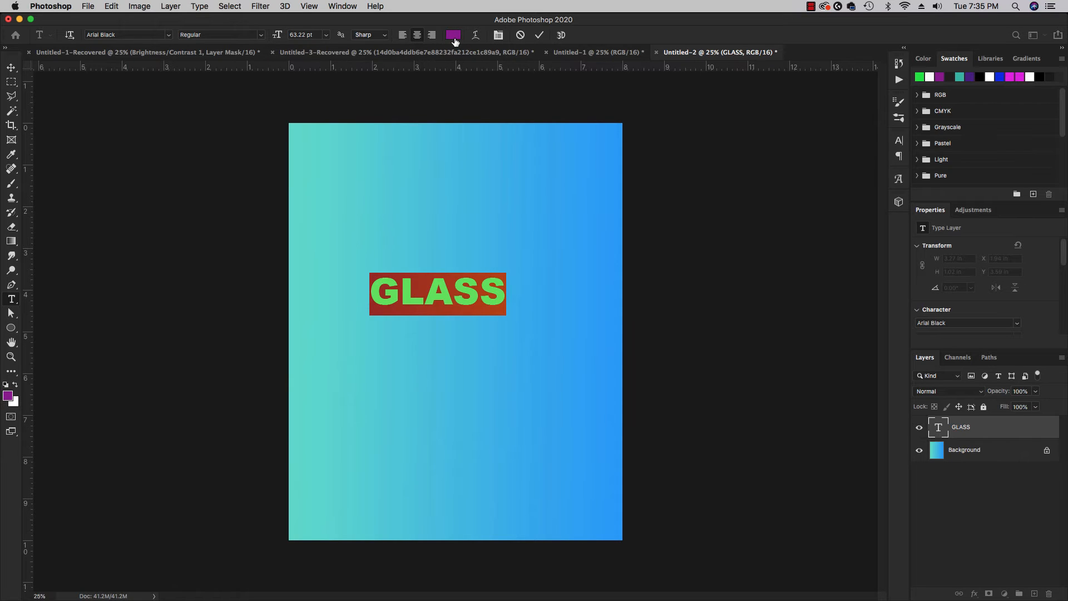
pyautogui.click(453, 35)
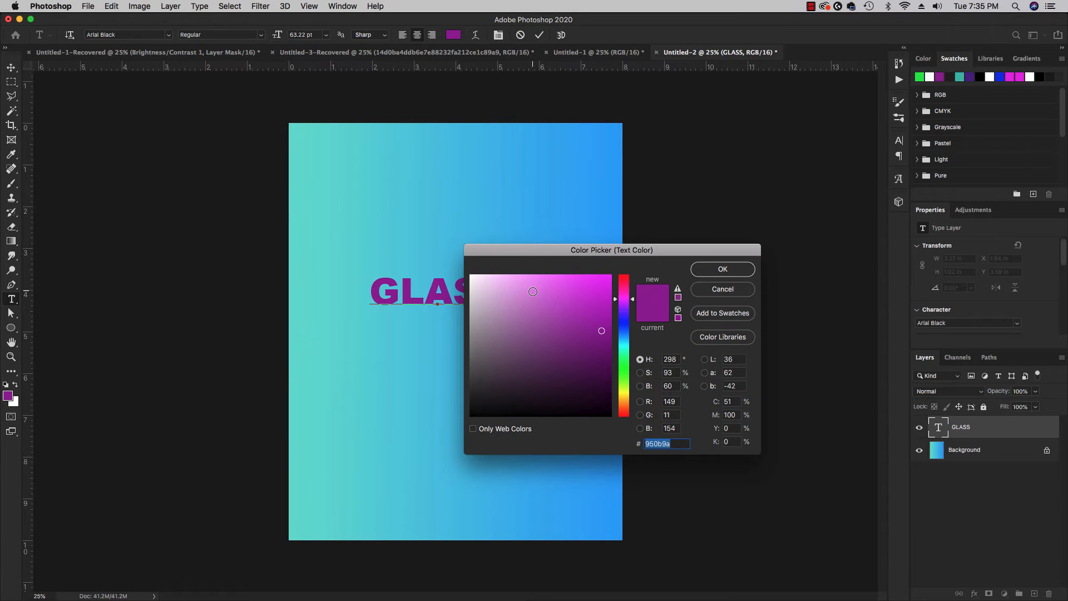
pyautogui.click(623, 275)
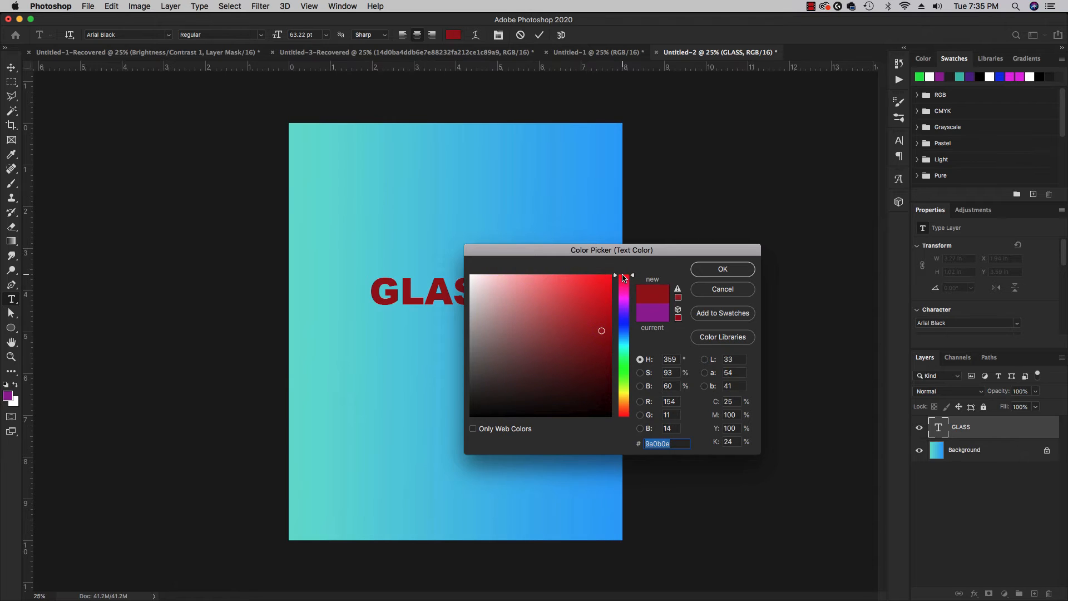
pyautogui.moveTo(623, 277); pyautogui.dragTo(627, 315)
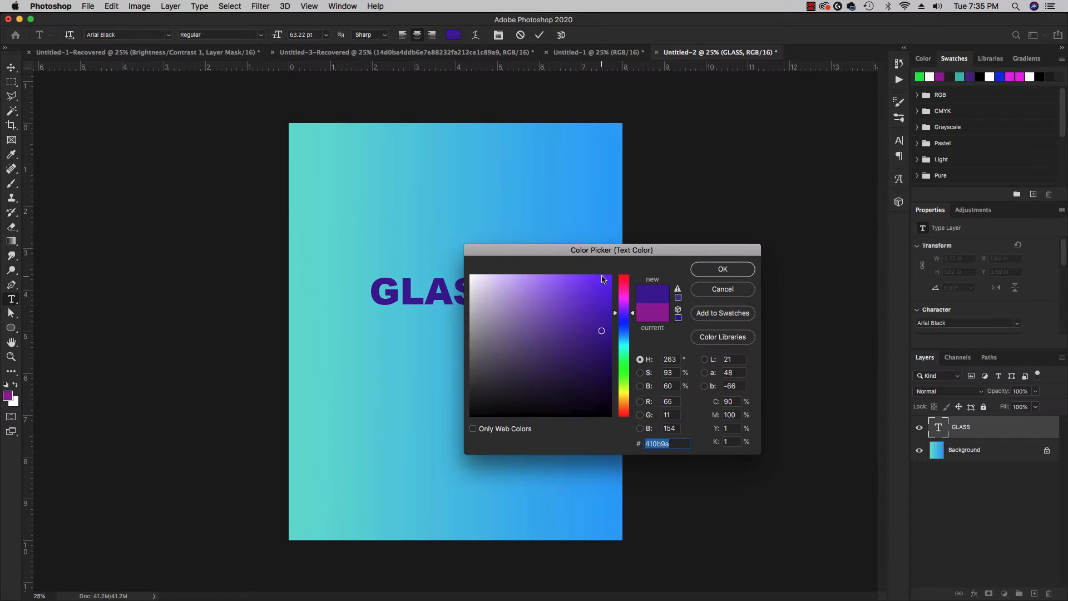
pyautogui.moveTo(604, 249); pyautogui.dragTo(697, 221)
pyautogui.click(595, 266)
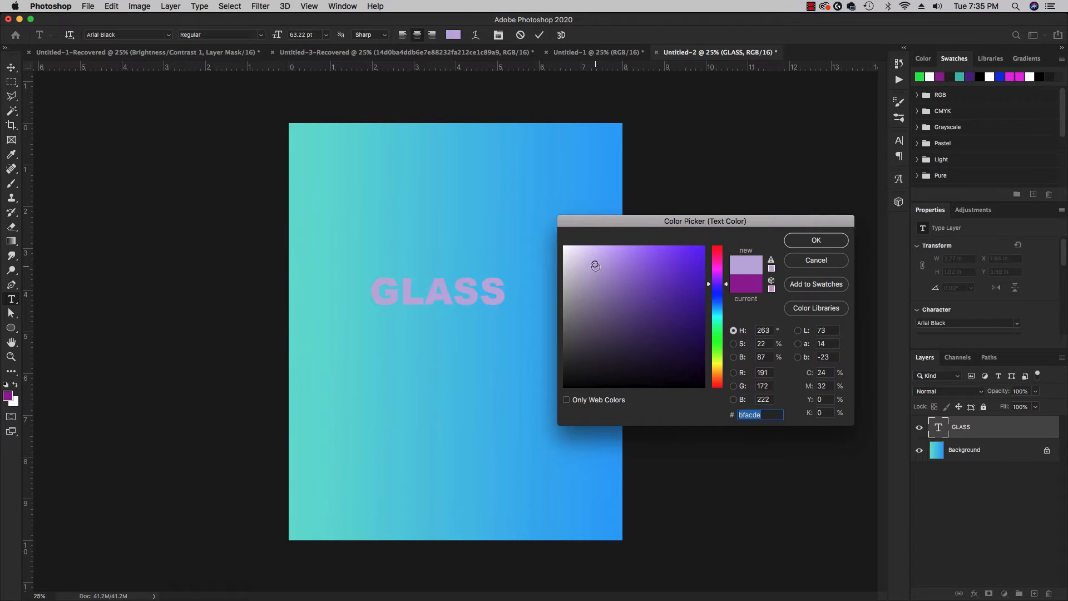
pyautogui.moveTo(595, 267)
pyautogui.mouseDown()
pyautogui.moveTo(577, 325)
pyautogui.moveTo(582, 259)
pyautogui.moveTo(568, 248)
pyautogui.moveTo(579, 257)
pyautogui.mouseUp()
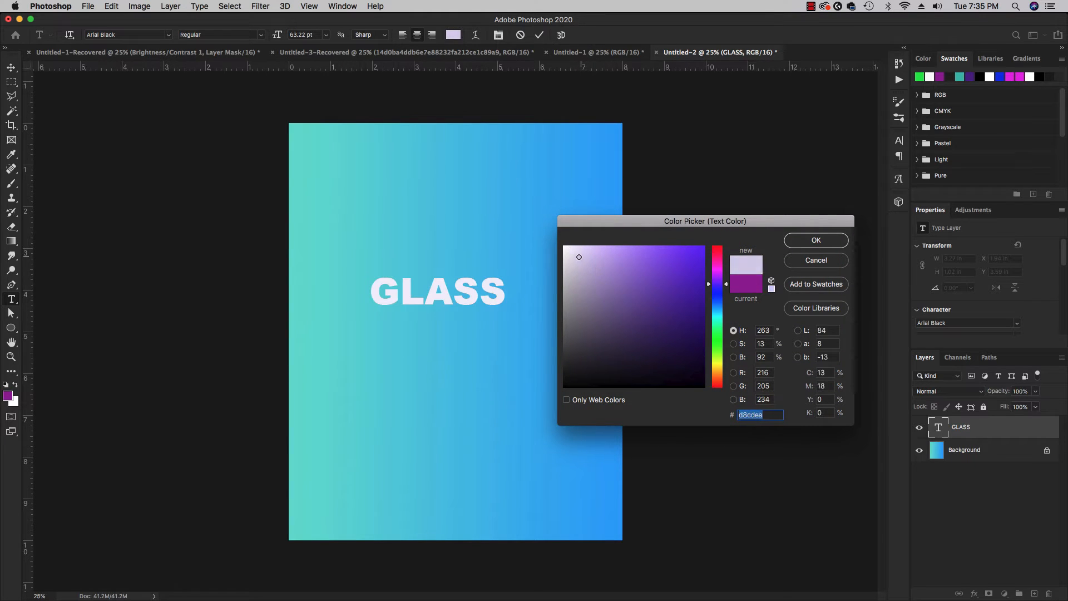
pyautogui.click(816, 240)
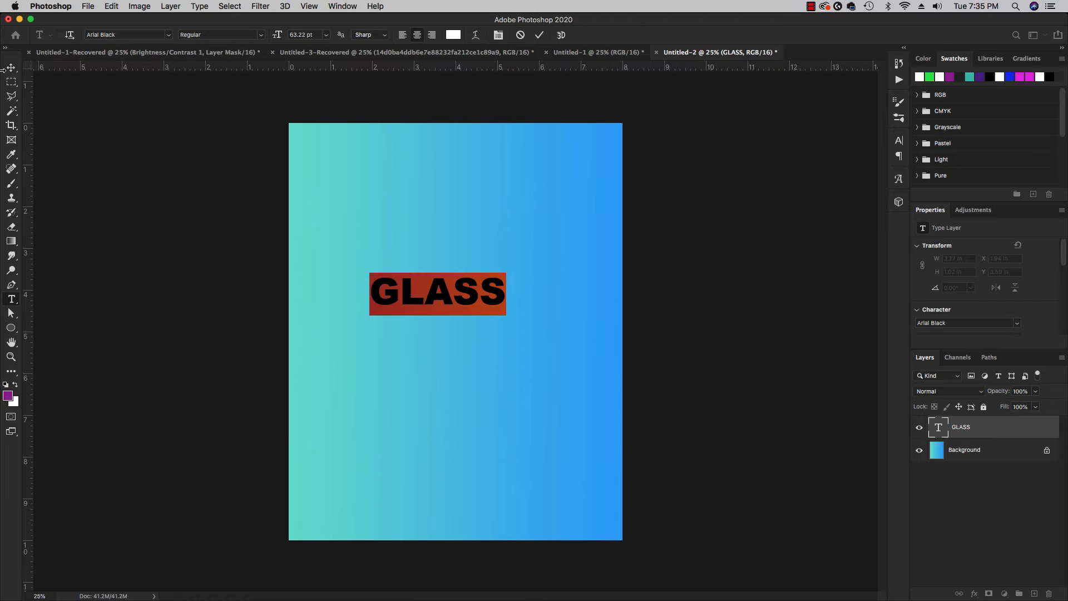
# Enlarge the GLASS text proportionally to about 5.9 in wide and center it horizontally, slightly above the canvas's middle.
pyautogui.click(11, 68)
pyautogui.press('super+t')
pyautogui.moveTo(506, 272); pyautogui.dragTo(612, 236)
pyautogui.press('Return')
pyautogui.moveTo(569, 272); pyautogui.dragTo(546, 305)
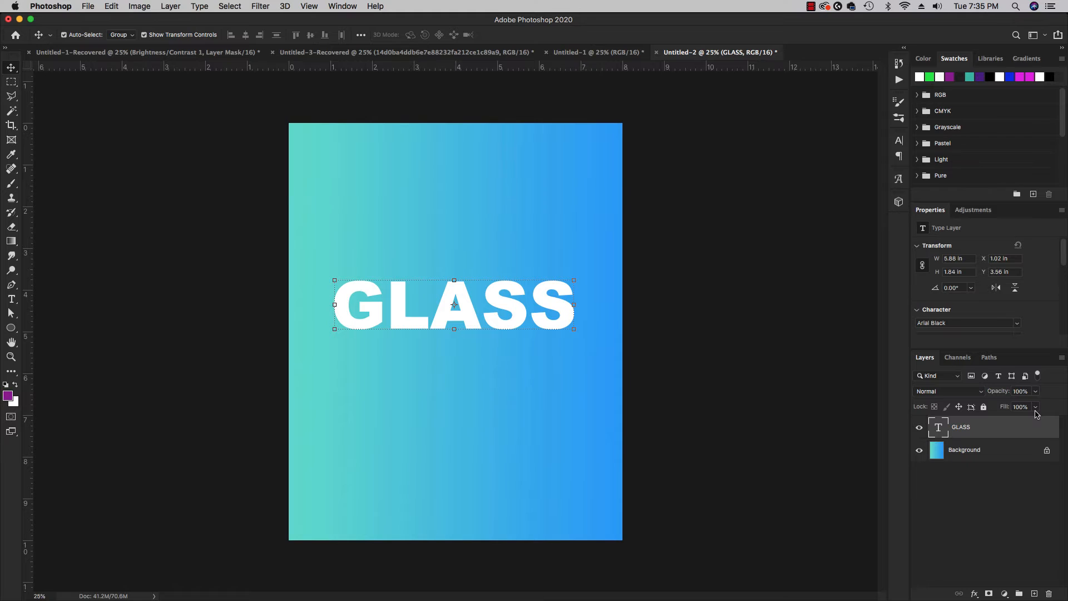
# Set the blending mode of the GLASS text layer to Overlay.
pyautogui.click(971, 396)
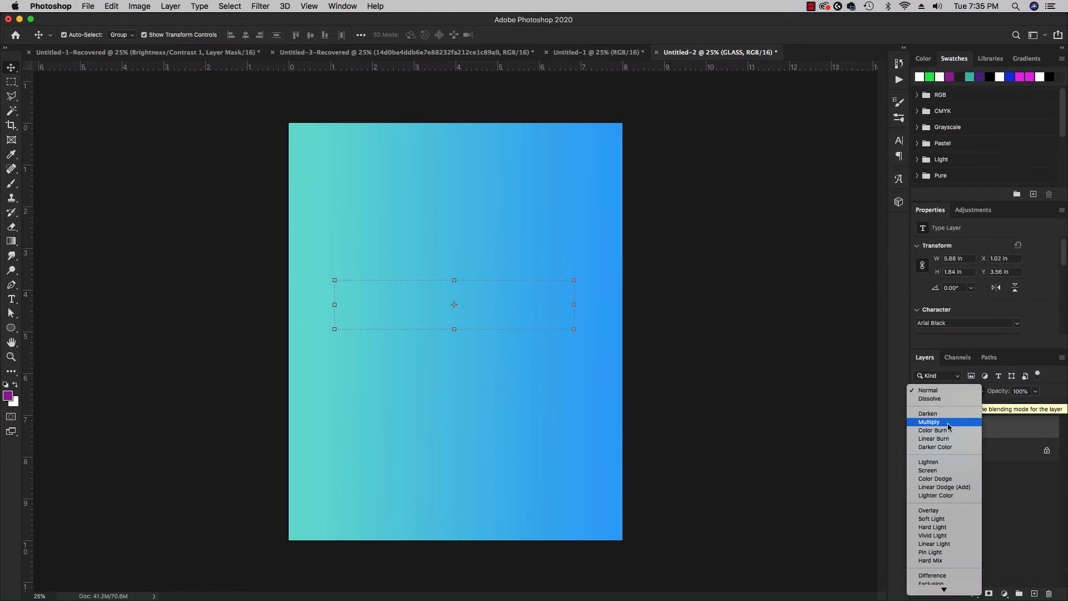
pyautogui.click(943, 512)
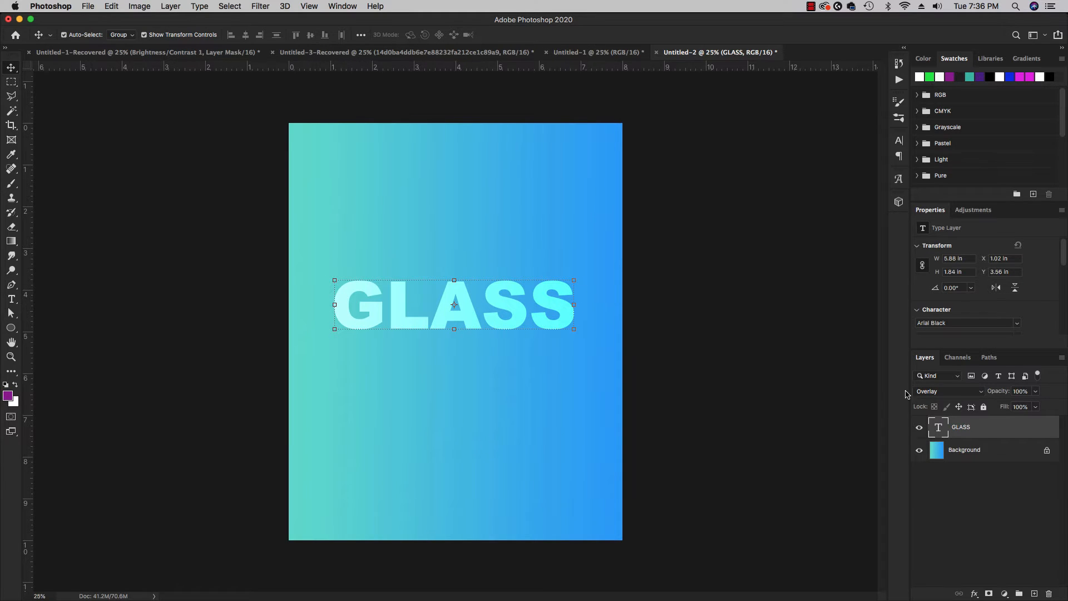
# Return the GLASS text layer's blending mode to Normal and reduce its fill to 0%.
pyautogui.click(960, 393)
pyautogui.click(951, 271)
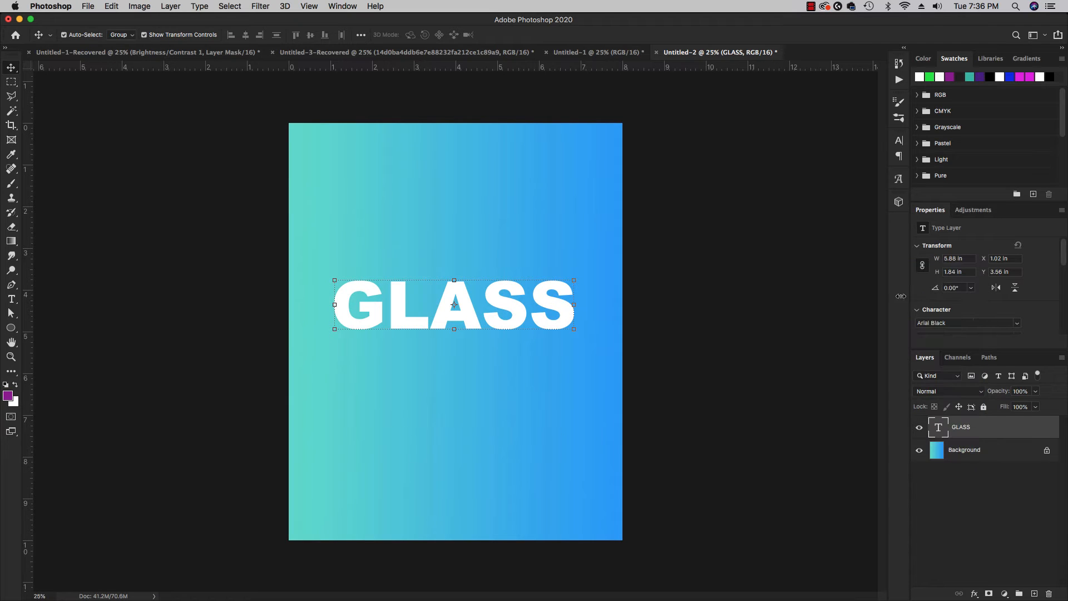
pyautogui.click(1035, 408)
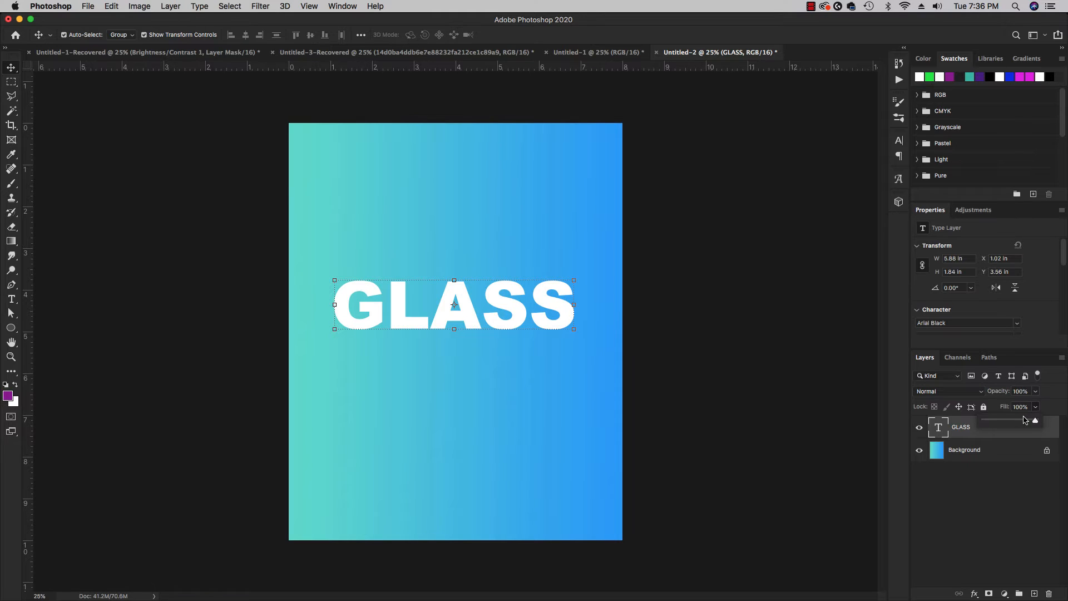
pyautogui.moveTo(1015, 423); pyautogui.dragTo(980, 423)
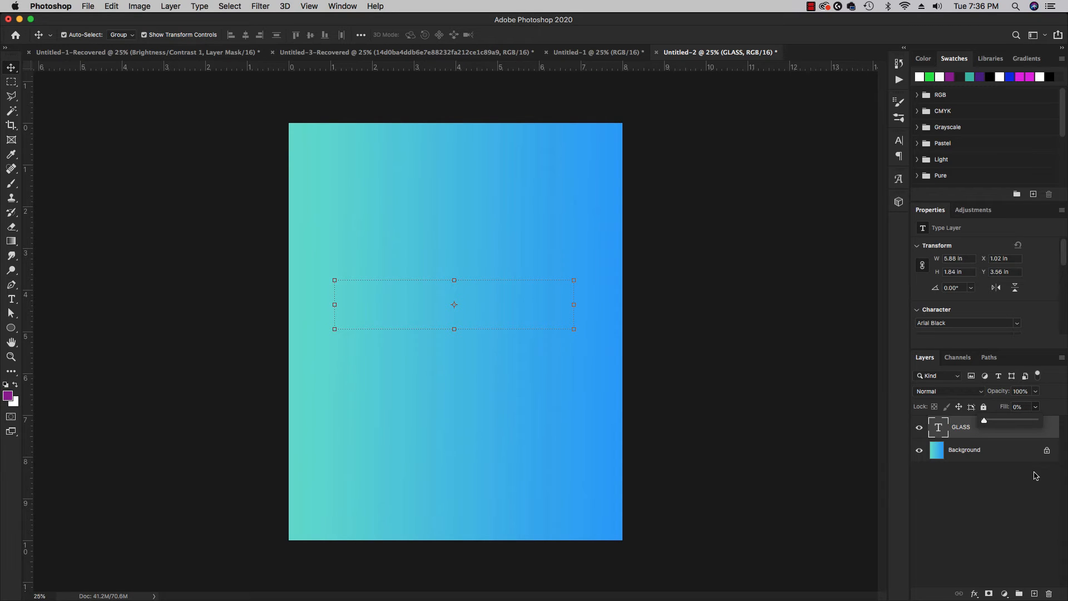
pyautogui.click(1002, 528)
pyautogui.click(948, 431)
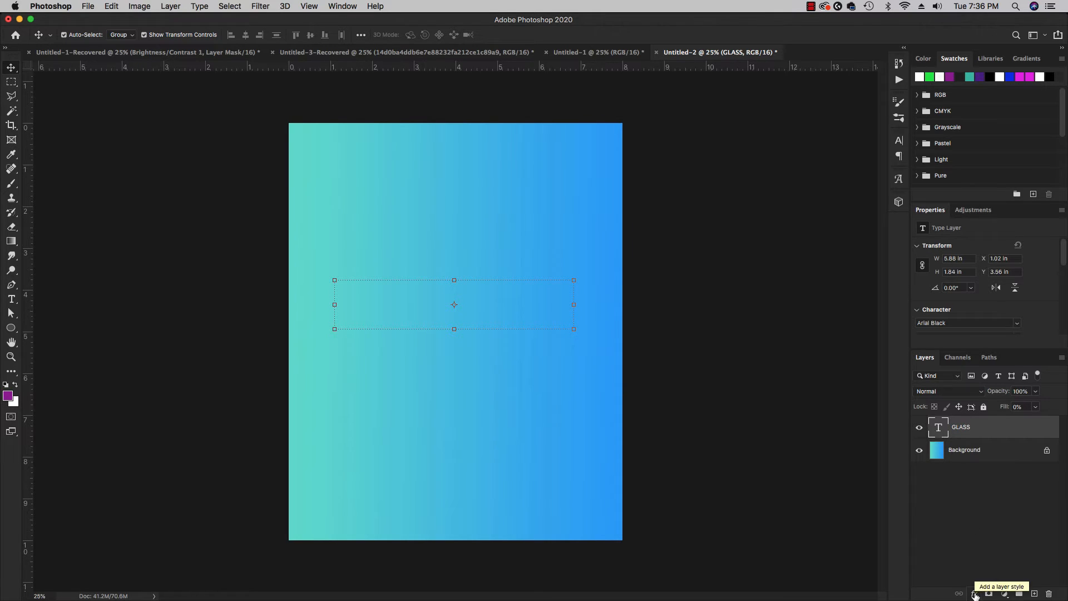
# Add a Bevel & Emboss effect to the GLASS layer and reset its settings to their defaults.
pyautogui.click(974, 594)
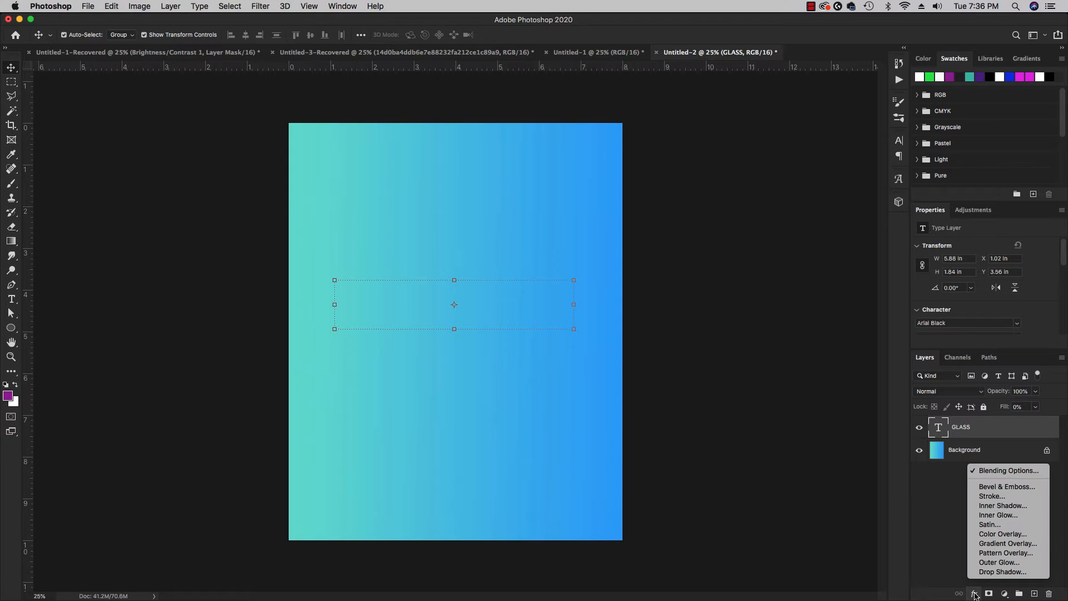
pyautogui.click(1013, 487)
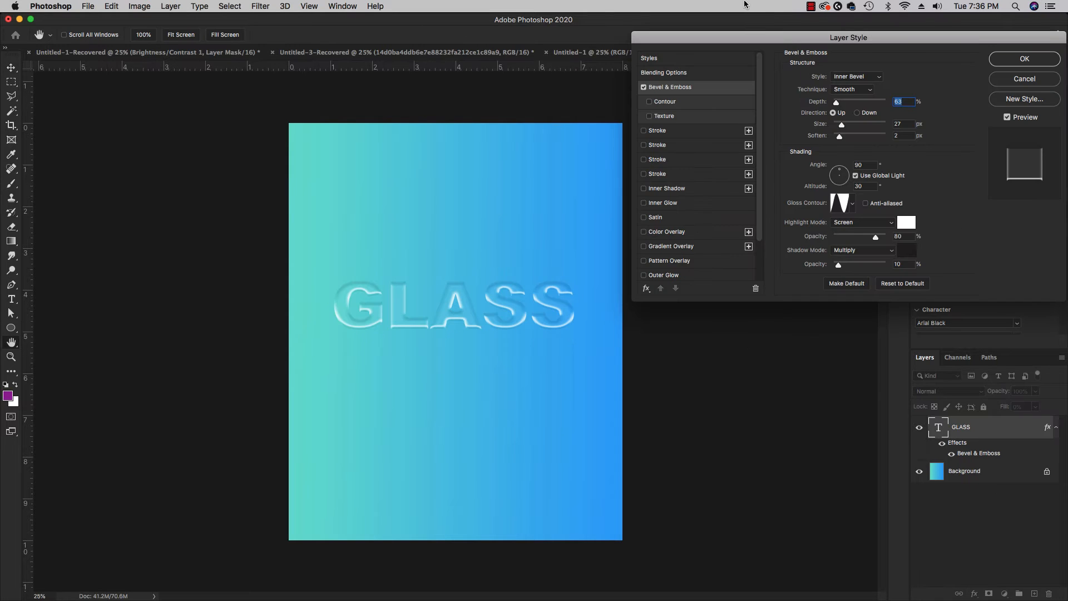
pyautogui.moveTo(760, 44); pyautogui.dragTo(727, 86)
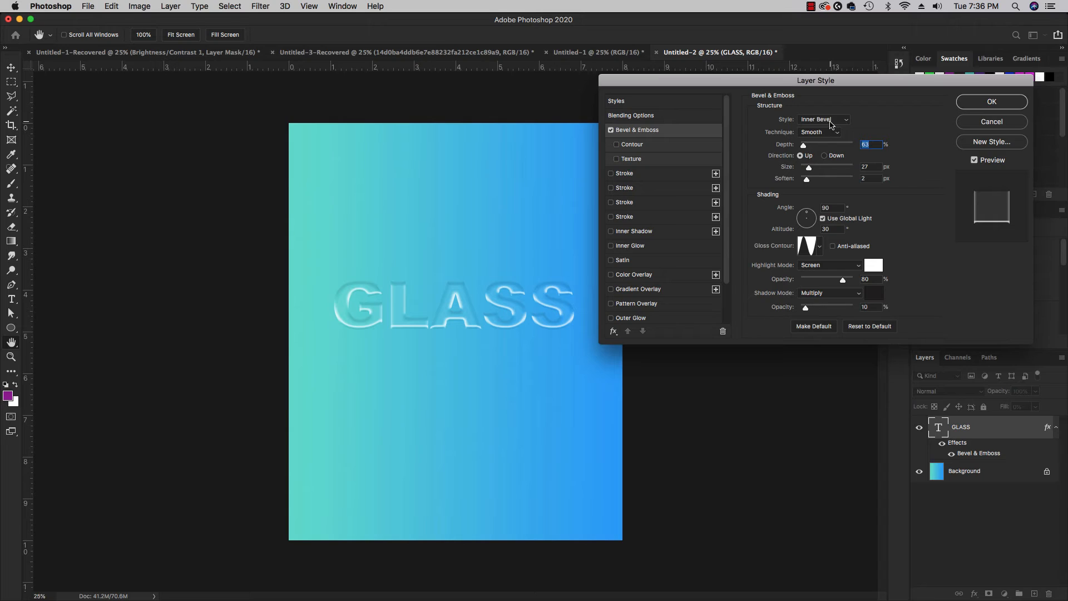
pyautogui.click(870, 327)
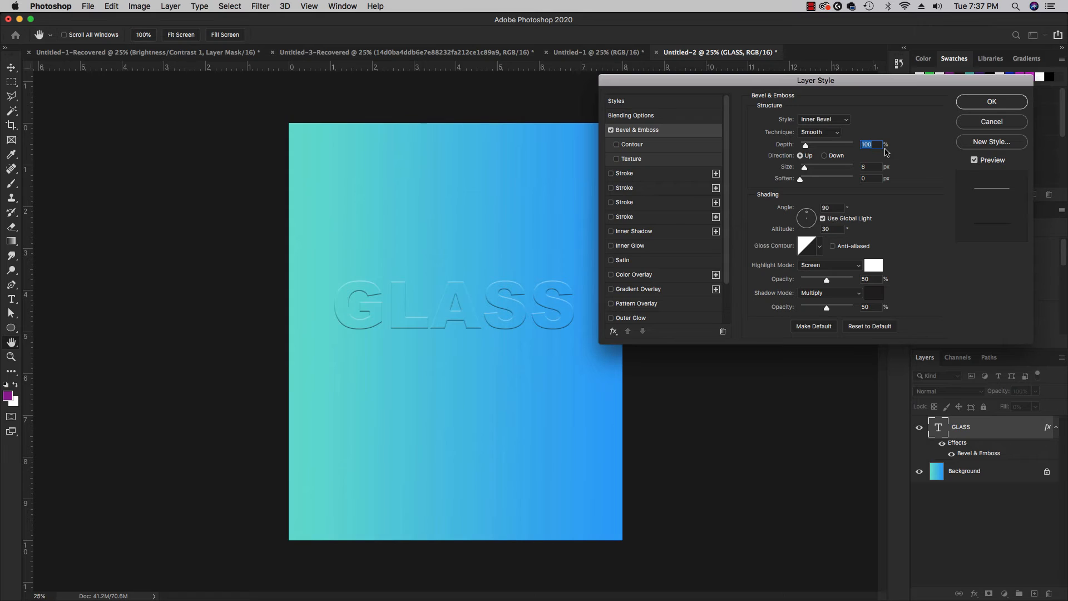
# Set the bevel's depth to 63%, size to 27 px and soften to 2 px.
pyautogui.write('63')
pyautogui.click(872, 167)
pyautogui.write('27')
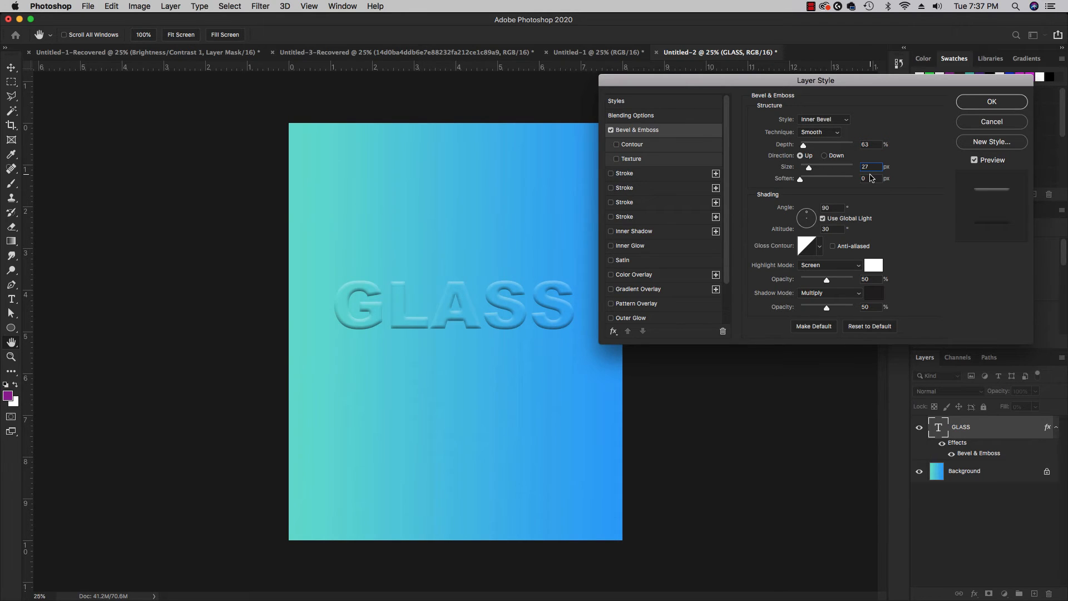
pyautogui.press('Tab')
pyautogui.write('2')
# Set the bevel shading to an angle of 130° and an altitude of 37°.
pyautogui.click(832, 207)
pyautogui.write('130')
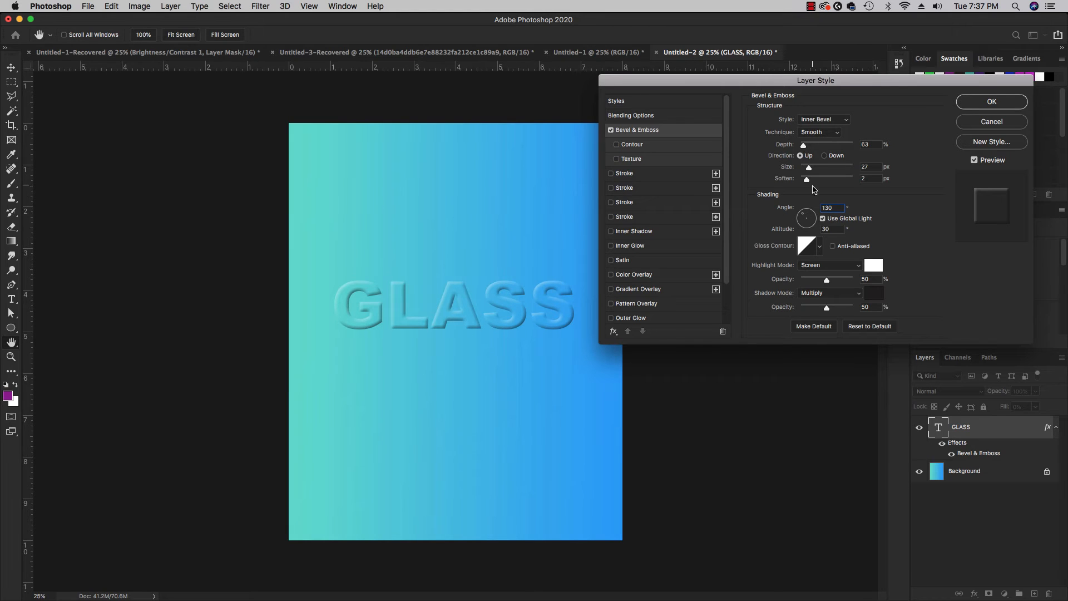
pyautogui.click(831, 230)
pyautogui.write('37')
# Try out various gloss contours on the bevel and apply the single-peak cone shape.
pyautogui.click(820, 250)
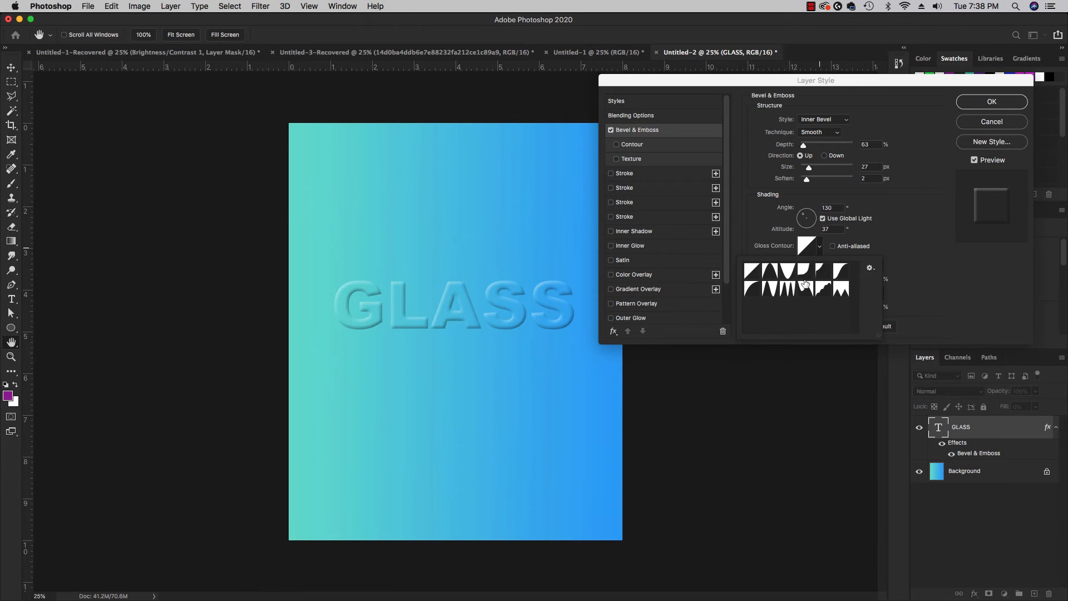
pyautogui.click(771, 289)
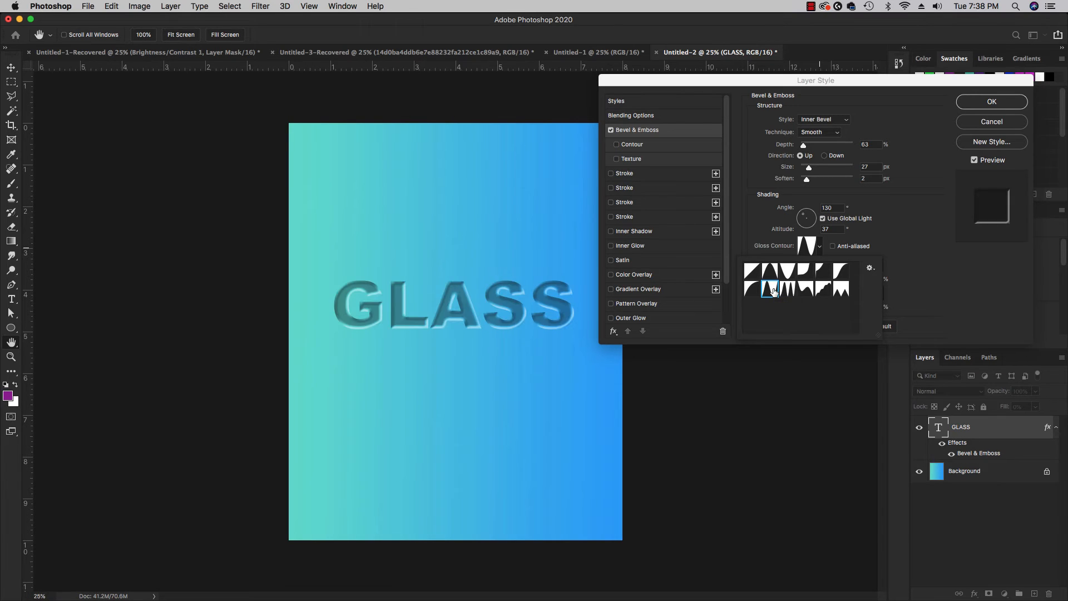
pyautogui.click(788, 290)
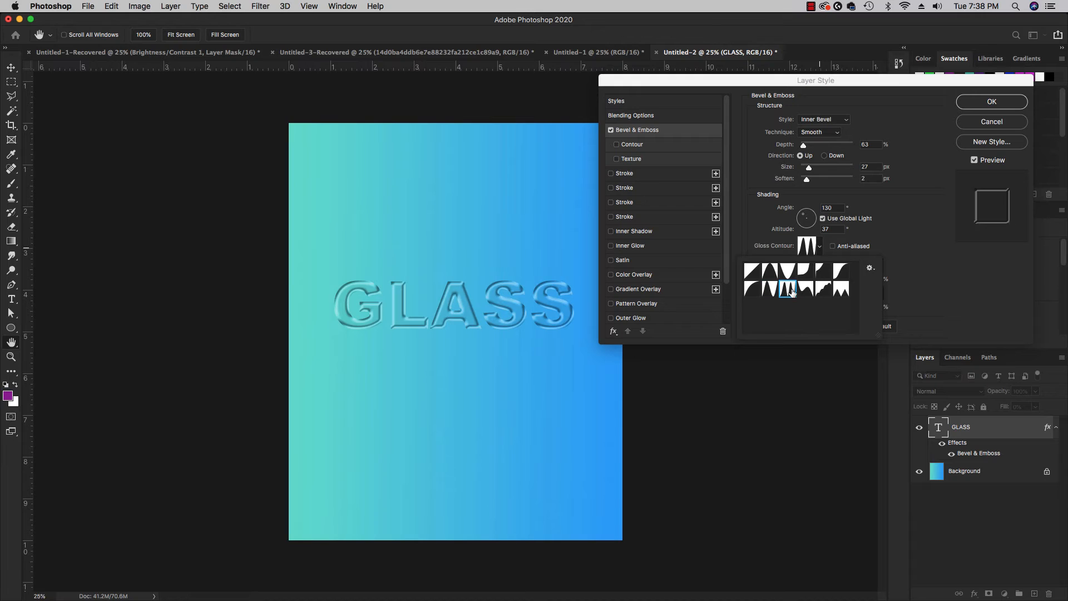
pyautogui.click(805, 290)
pyautogui.click(822, 289)
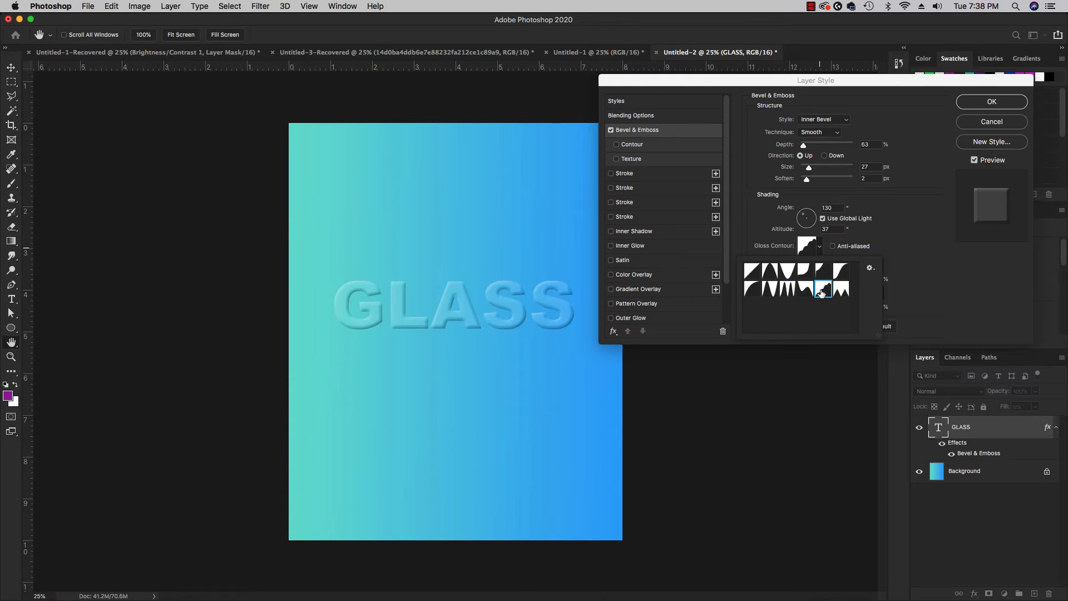
pyautogui.click(774, 293)
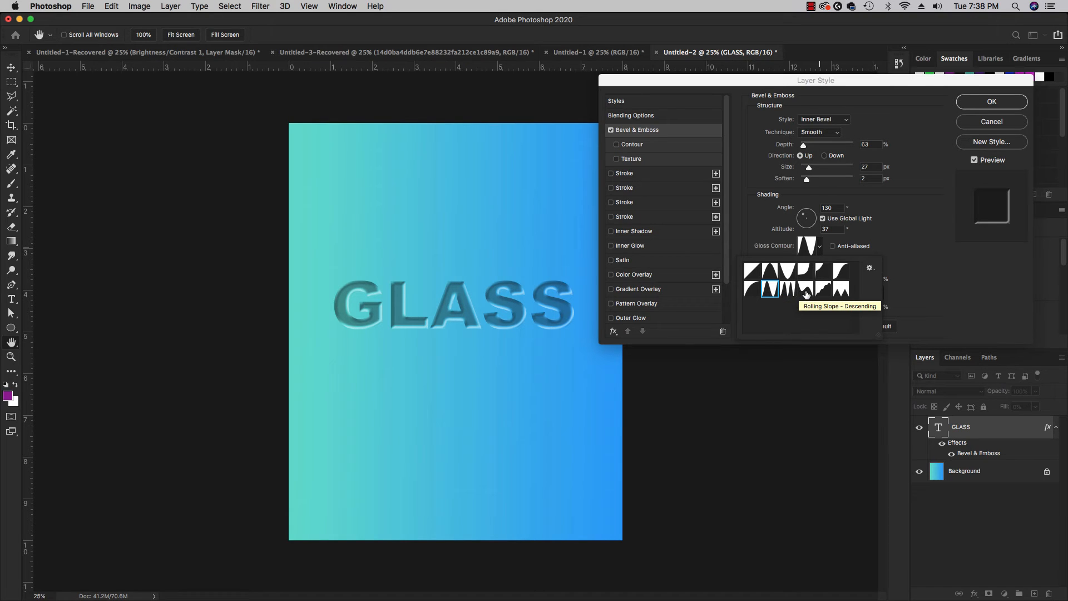
pyautogui.click(805, 289)
pyautogui.click(823, 289)
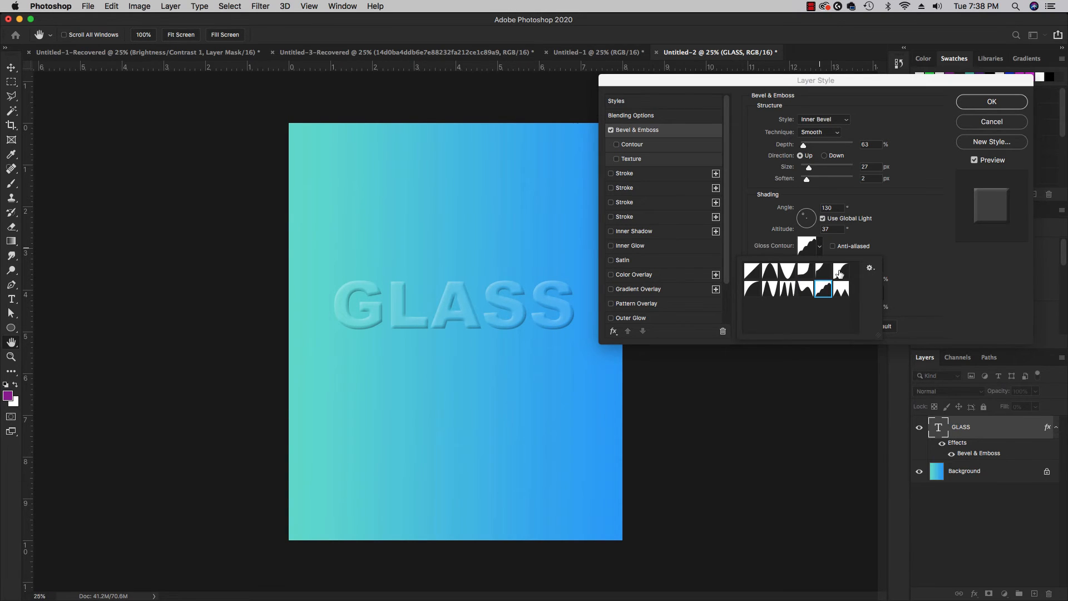
pyautogui.click(823, 272)
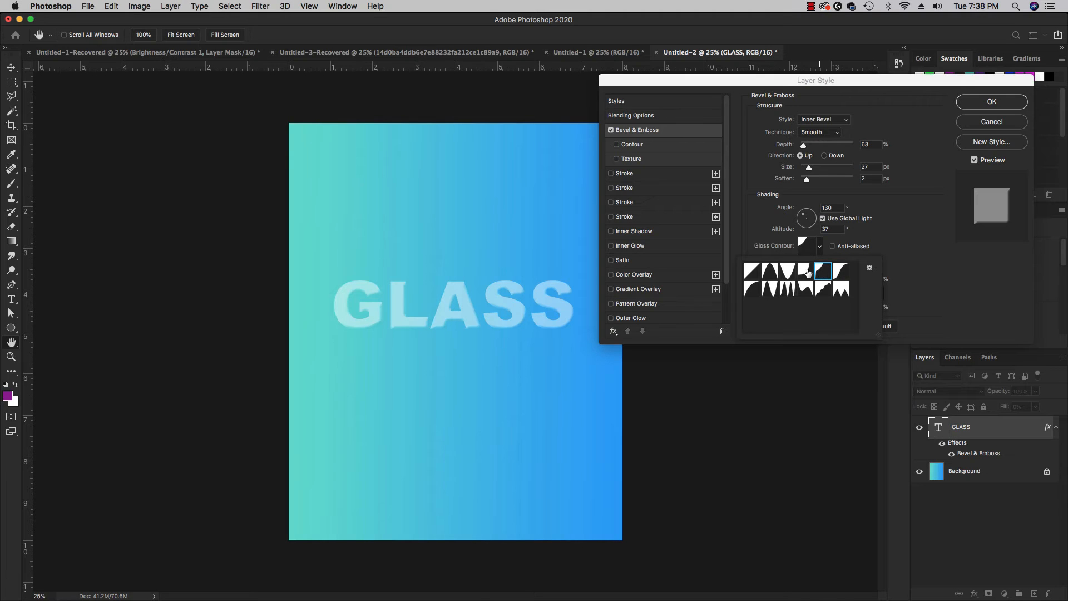
pyautogui.click(807, 272)
pyautogui.click(788, 272)
pyautogui.click(763, 273)
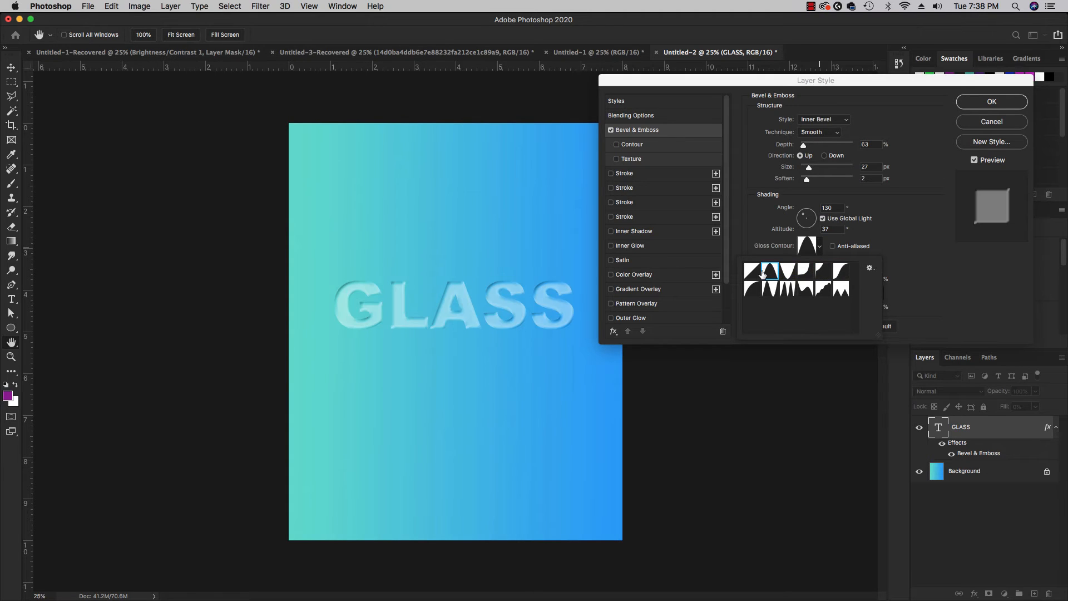
pyautogui.click(749, 272)
pyautogui.click(765, 274)
pyautogui.click(788, 290)
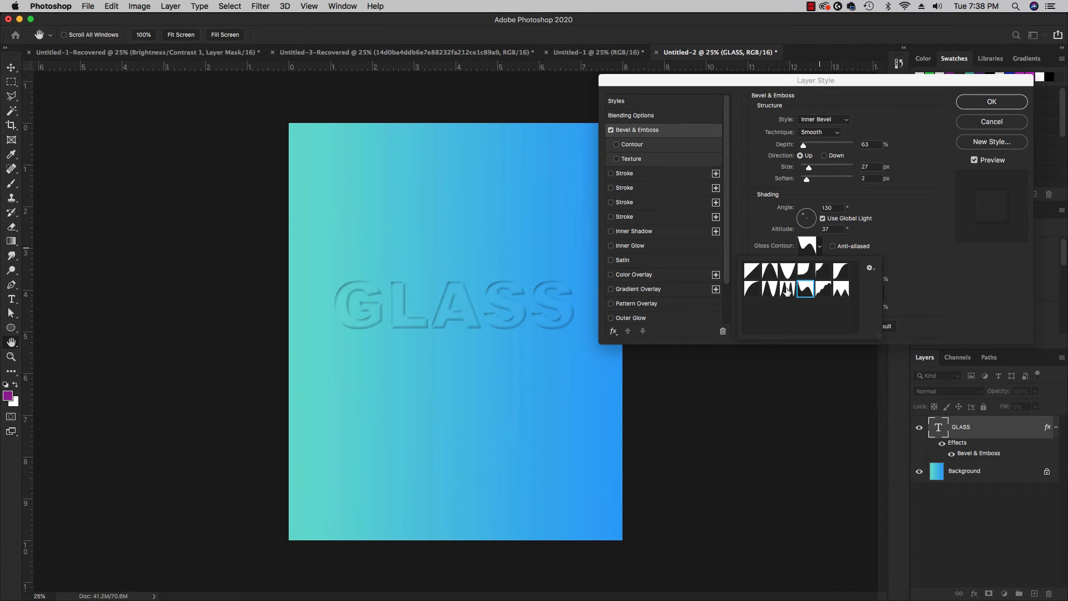
pyautogui.click(769, 288)
pyautogui.click(770, 271)
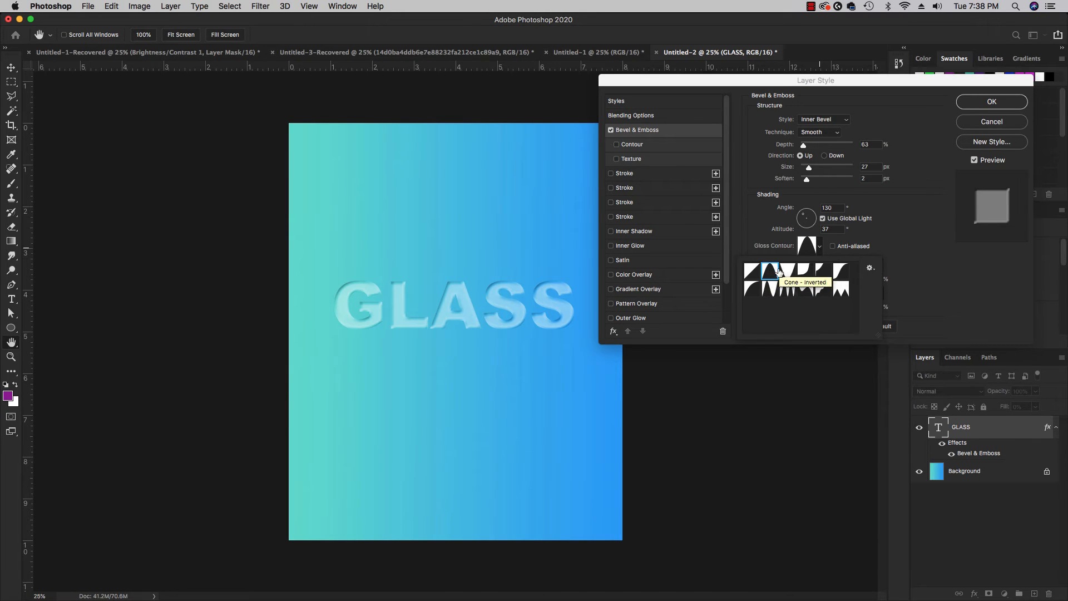
pyautogui.click(957, 289)
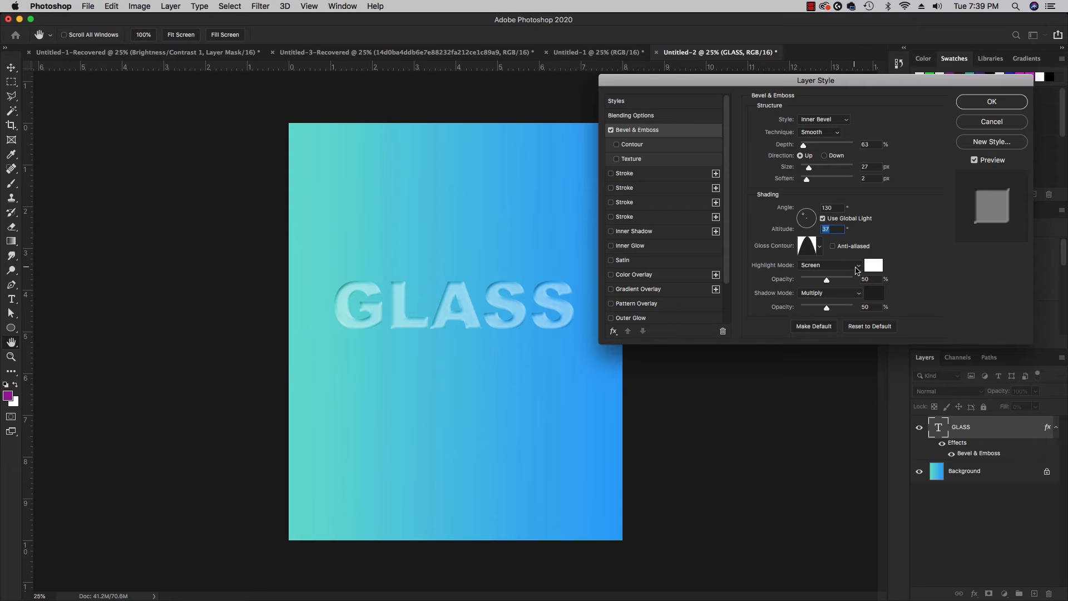
# Set the bevel's highlight opacity to 80% and its shadow opacity to 10%.
pyautogui.click(873, 281)
pyautogui.write('80')
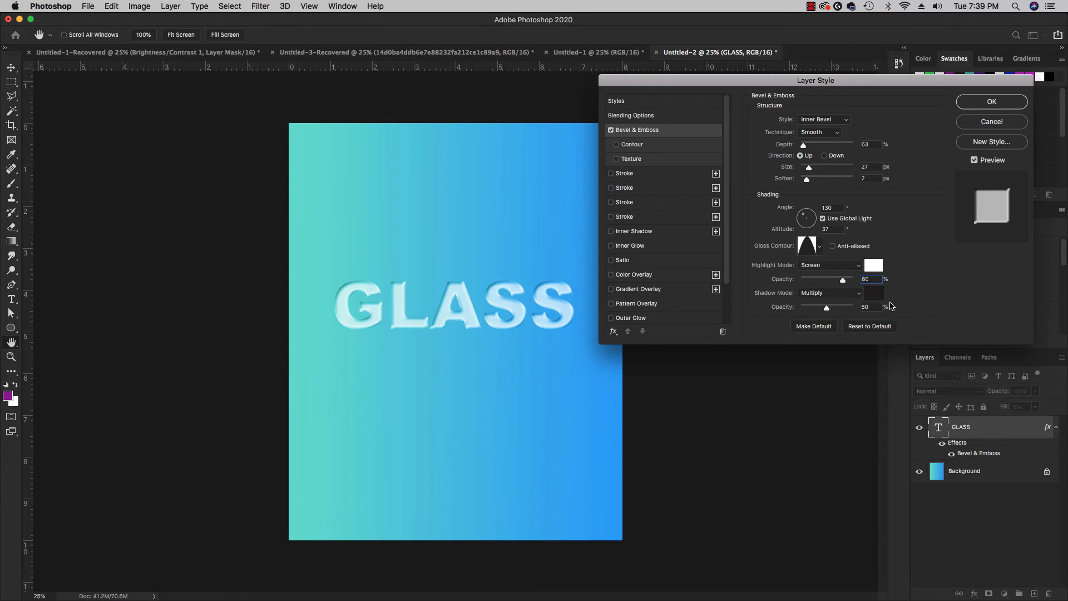
pyautogui.moveTo(872, 307); pyautogui.dragTo(837, 306)
pyautogui.write('10')
# Compare the preset gloss contours again and apply the one with several narrow, evenly repeated peaks to the bevel.
pyautogui.click(821, 250)
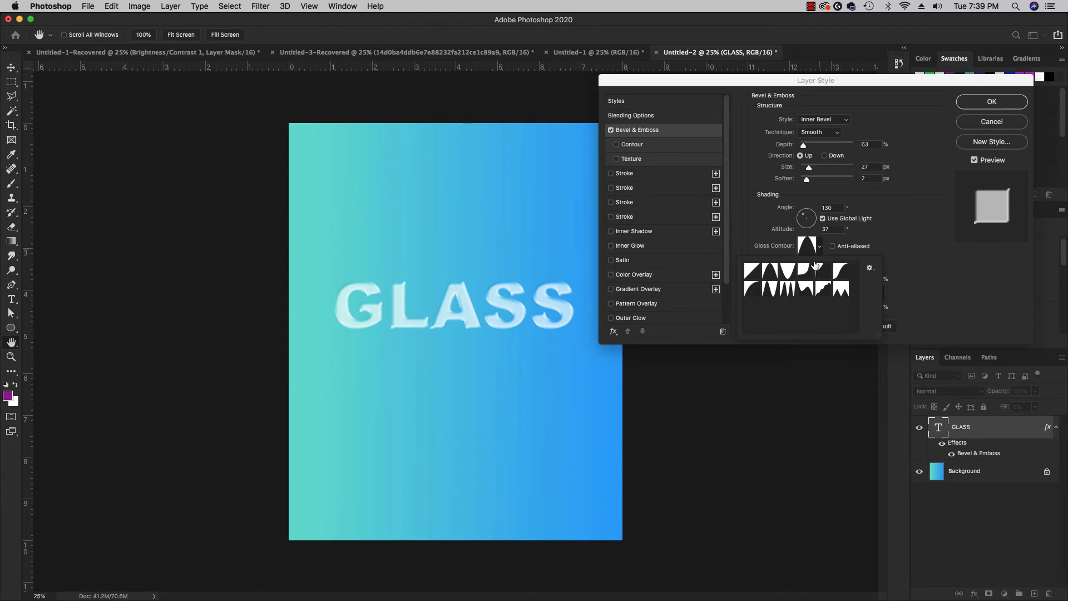
pyautogui.click(806, 289)
pyautogui.click(787, 289)
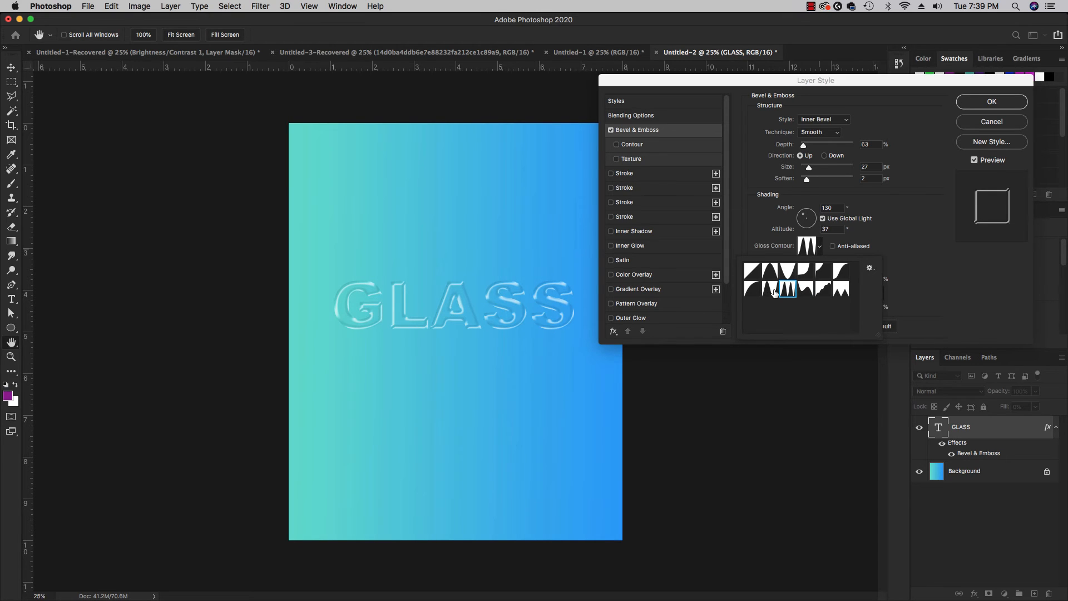
pyautogui.click(770, 290)
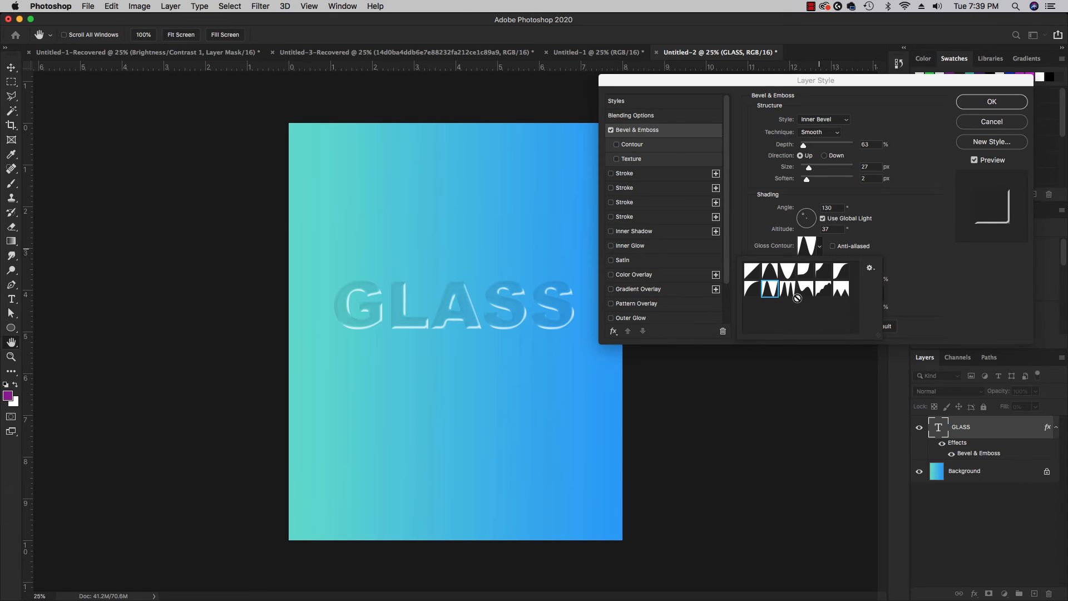
pyautogui.click(787, 291)
pyautogui.click(773, 291)
pyautogui.click(787, 289)
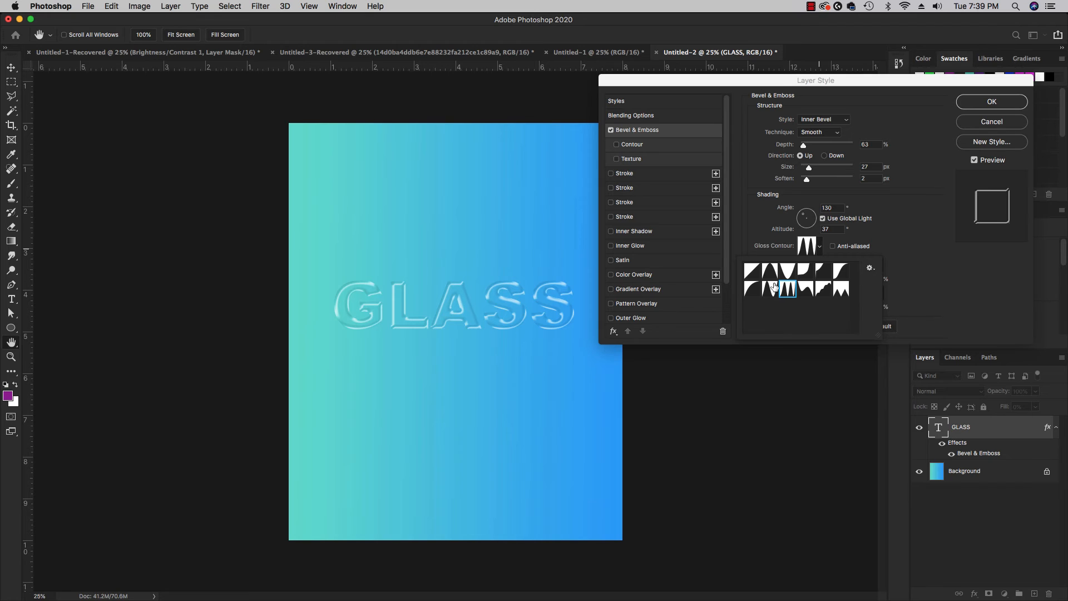
pyautogui.click(775, 272)
pyautogui.click(787, 274)
pyautogui.click(806, 273)
pyautogui.click(840, 272)
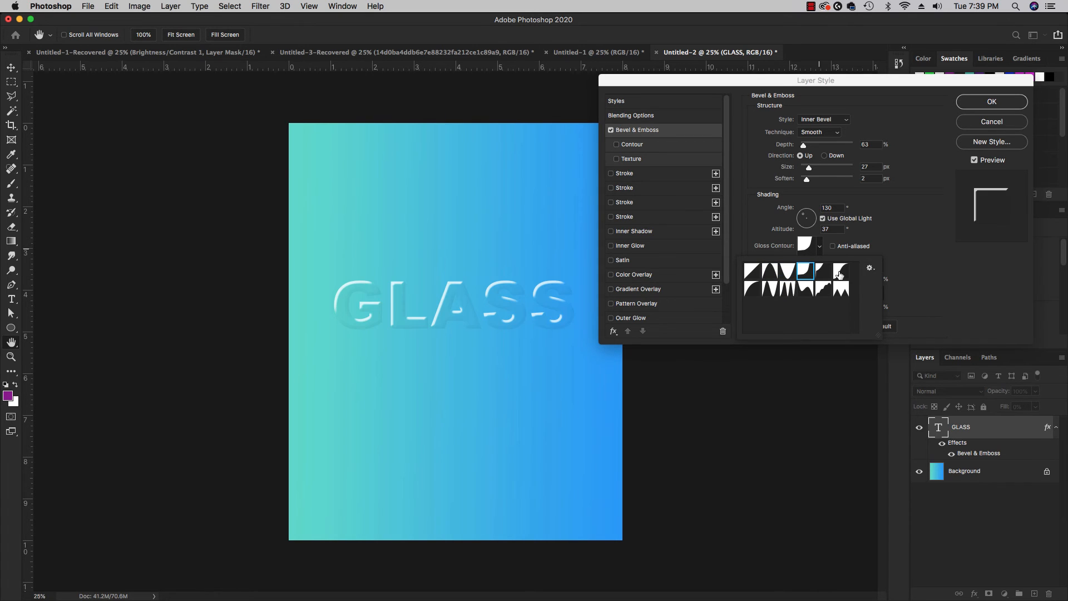
pyautogui.click(823, 274)
pyautogui.click(840, 274)
pyautogui.click(841, 289)
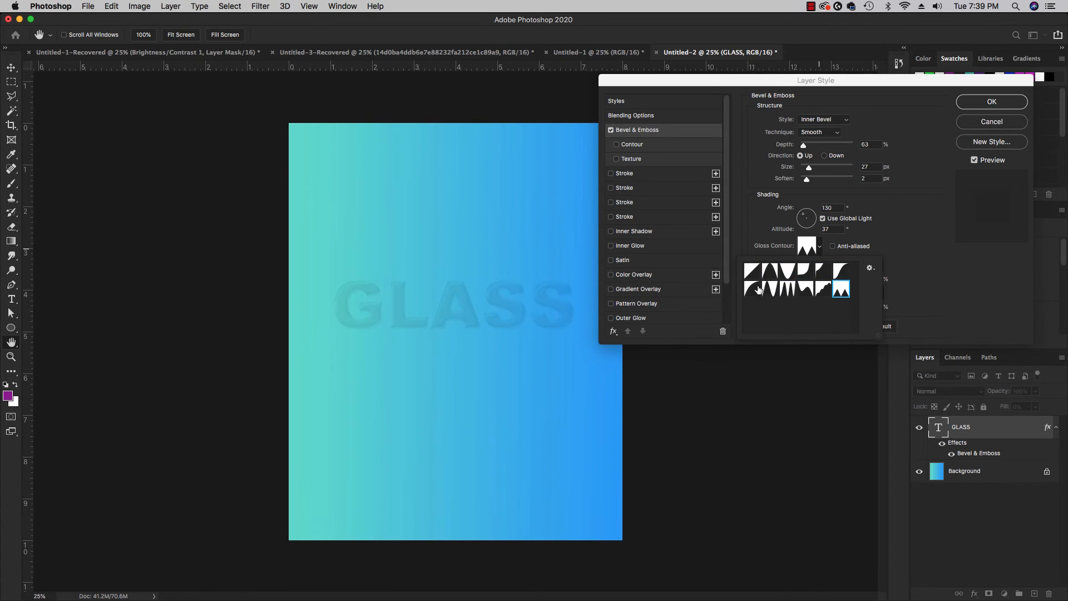
pyautogui.click(756, 289)
pyautogui.click(754, 274)
pyautogui.click(770, 292)
pyautogui.click(786, 292)
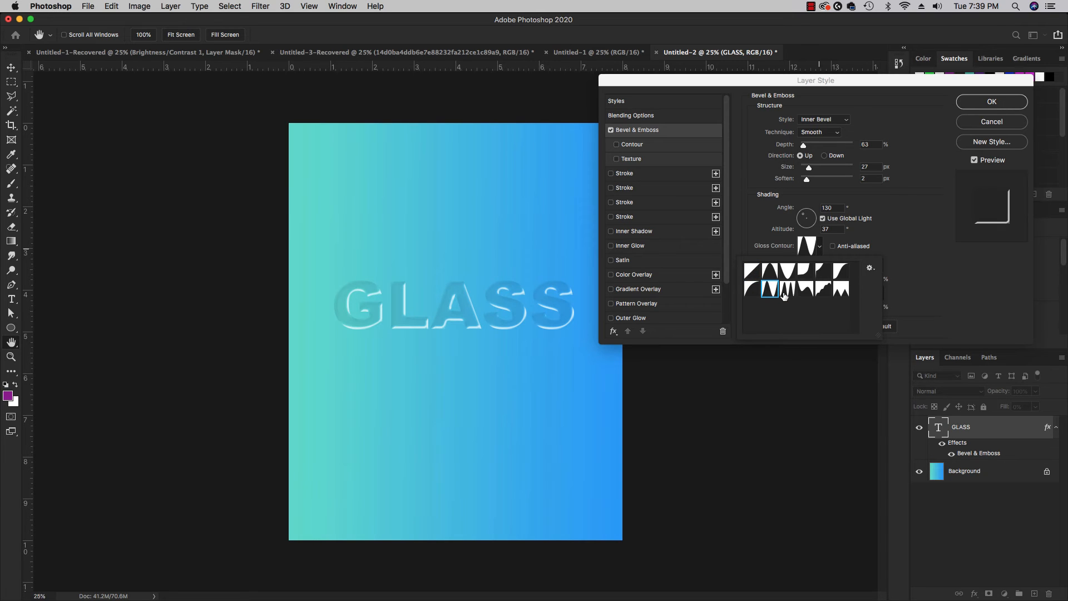
pyautogui.click(772, 293)
pyautogui.click(788, 291)
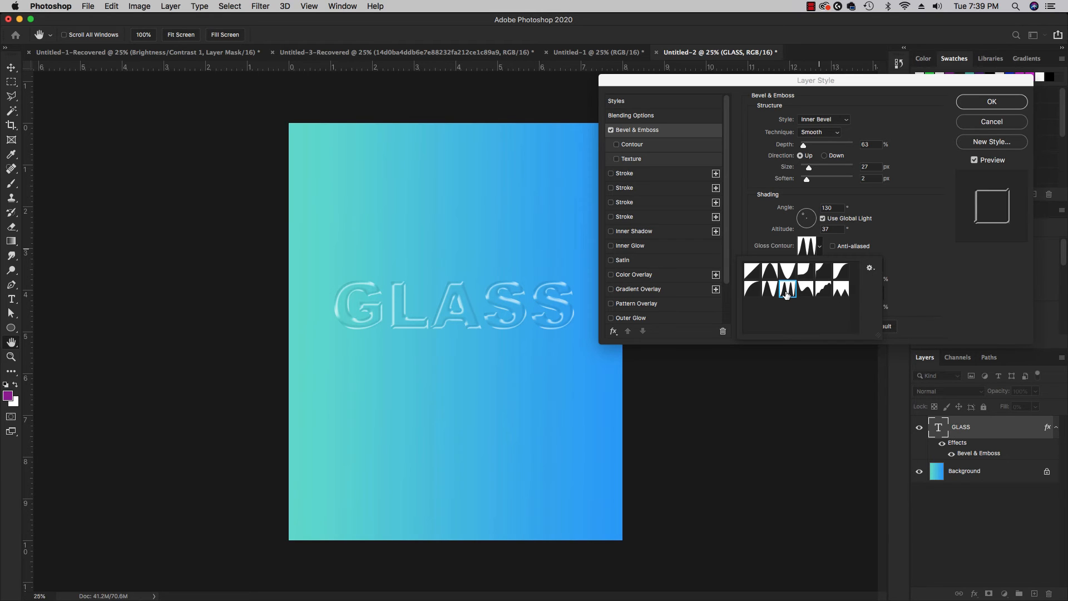
pyautogui.click(920, 278)
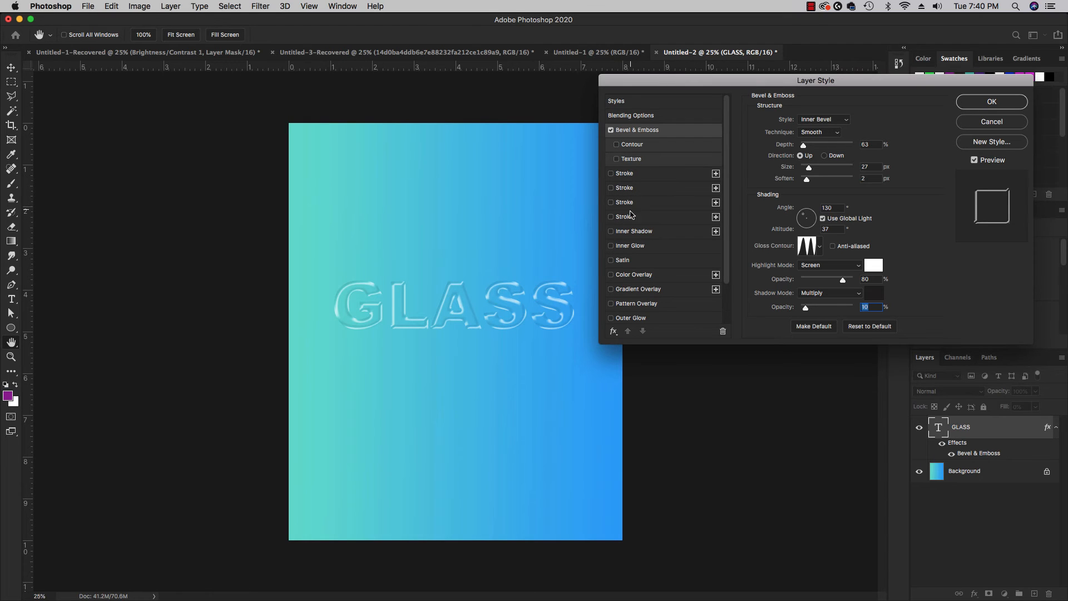
# Enable Inner Glow on the GLASS layer and reset its settings to their defaults.
pyautogui.click(611, 247)
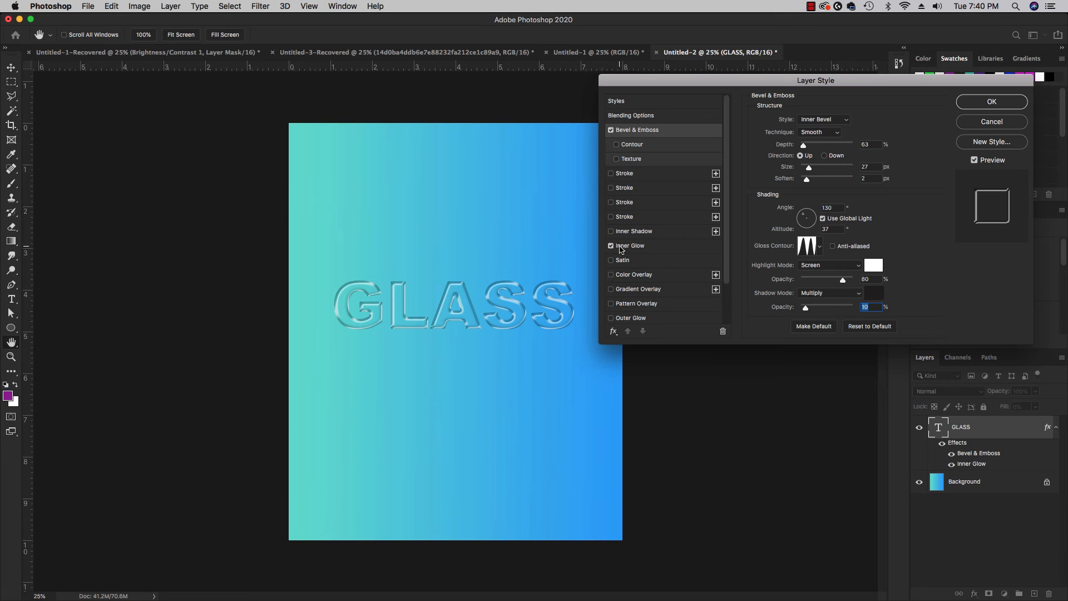
pyautogui.click(637, 250)
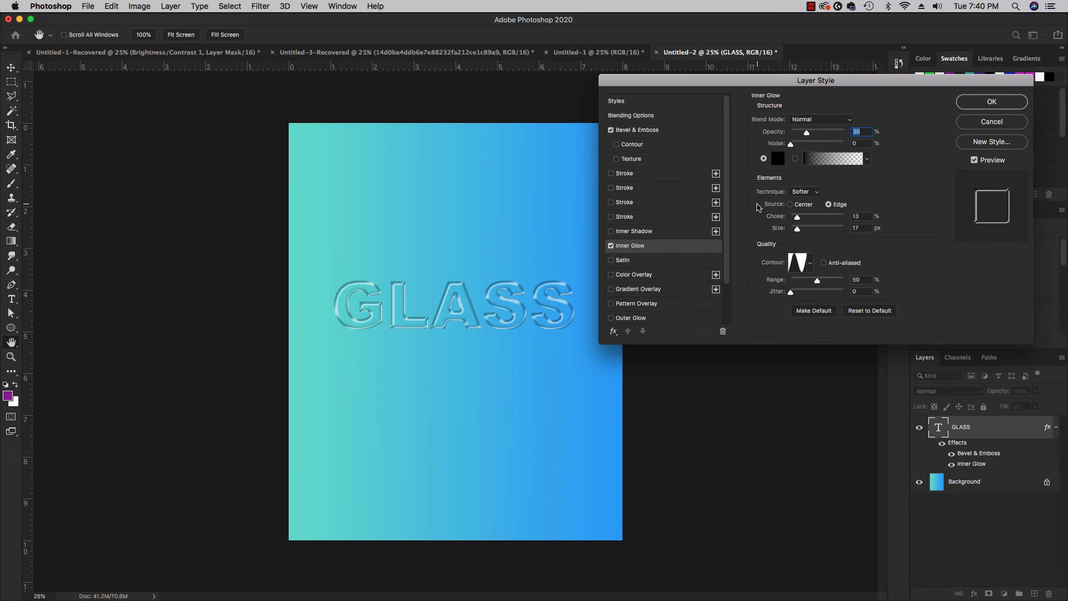
pyautogui.click(864, 312)
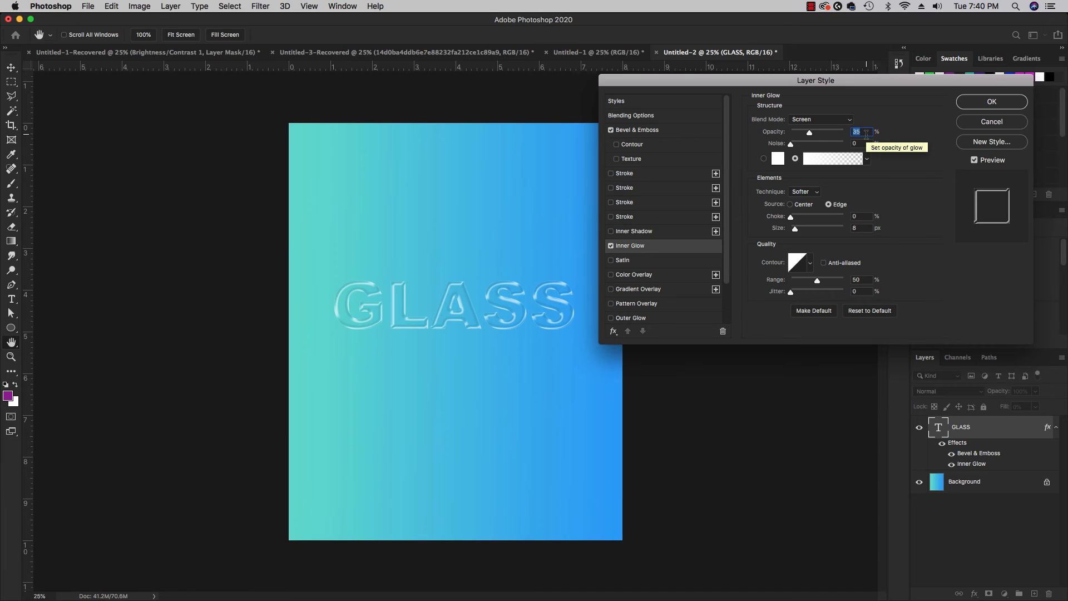
# Set the inner glow's opacity to 30%, choke to 13% and size to 16 px.
pyautogui.write('30')
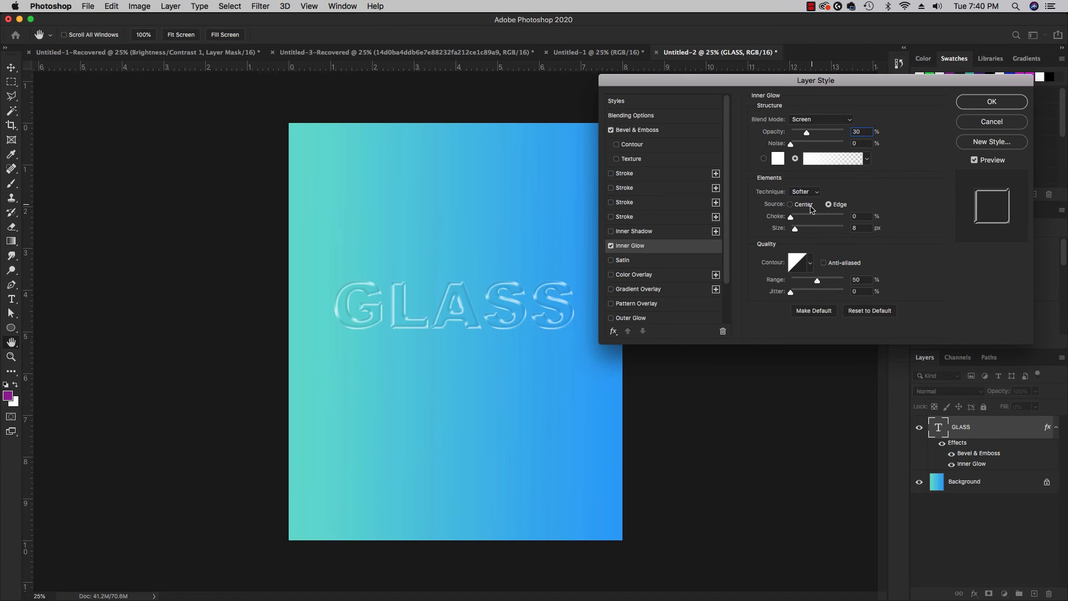
pyautogui.click(861, 216)
pyautogui.write('13')
pyautogui.click(861, 228)
pyautogui.write('16')
# Compare the preset contours on the inner glow and apply the single-peak cone shape.
pyautogui.click(811, 264)
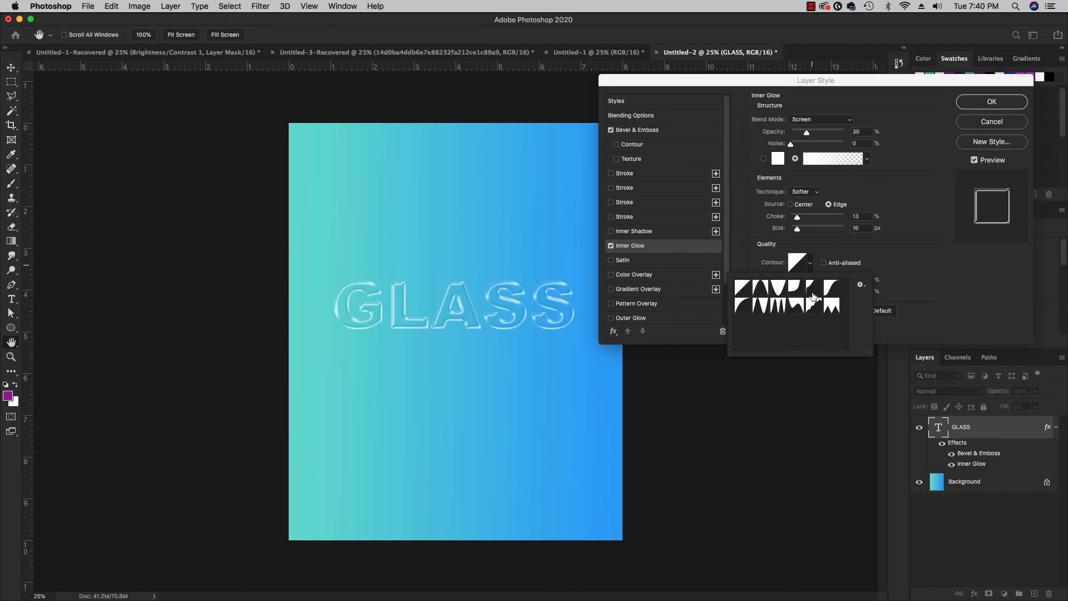
pyautogui.click(797, 306)
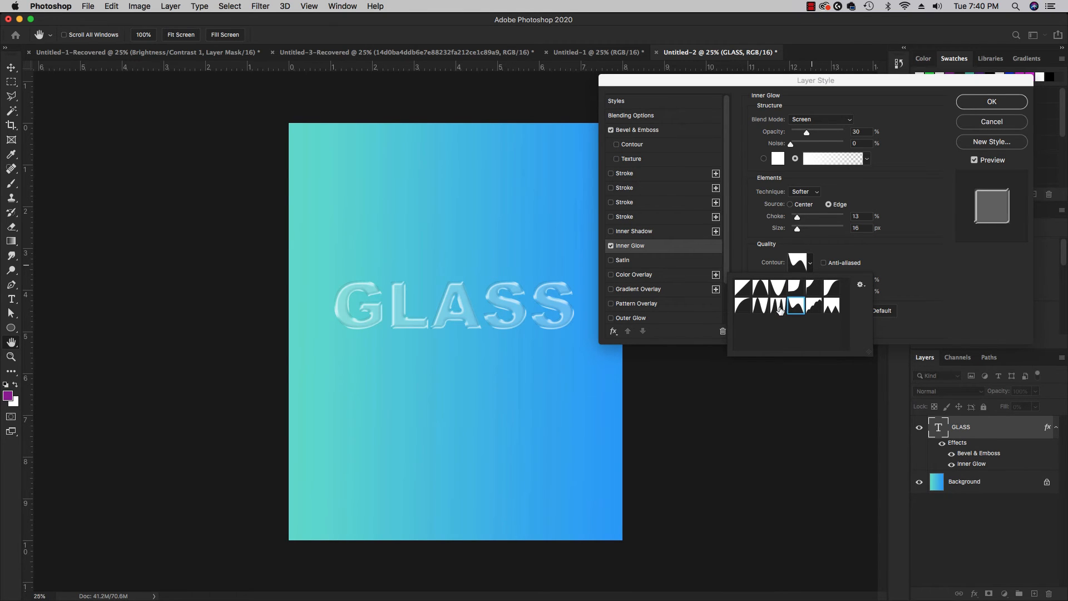
pyautogui.click(779, 307)
pyautogui.click(764, 307)
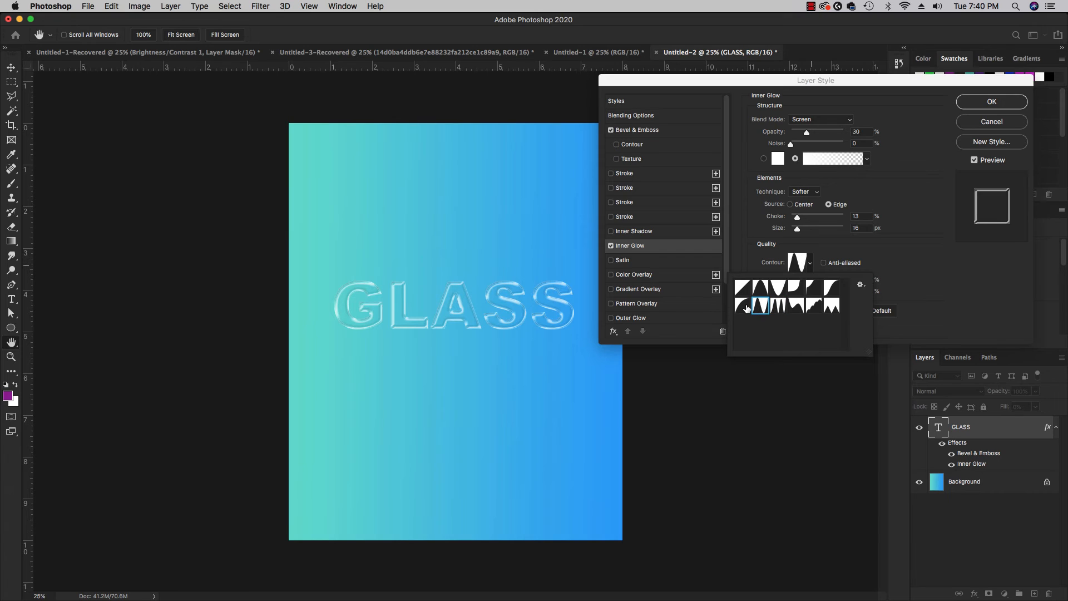
pyautogui.click(747, 309)
pyautogui.click(746, 290)
pyautogui.click(760, 291)
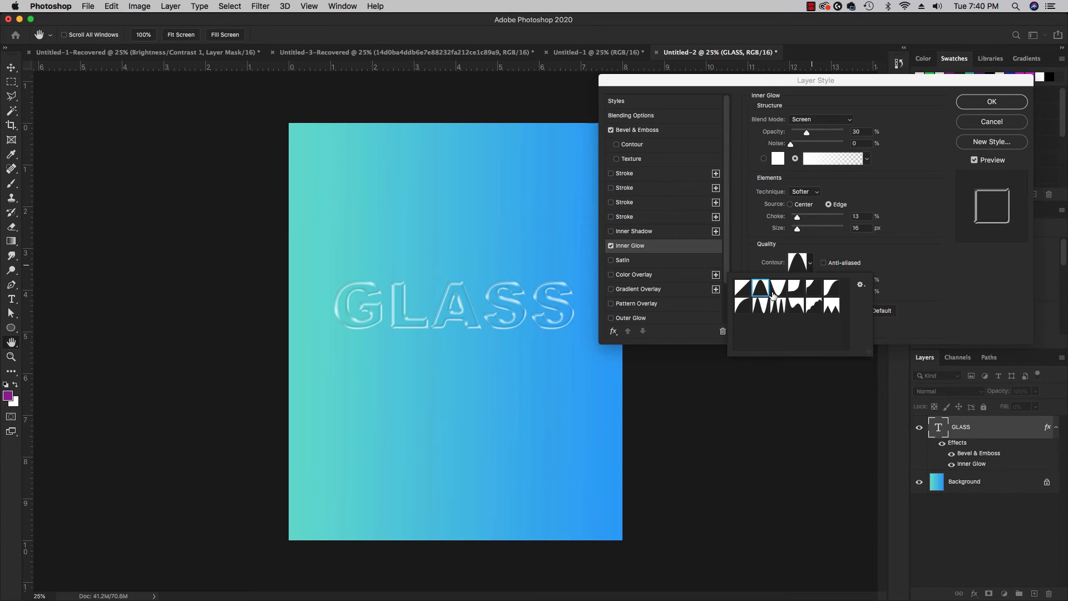
pyautogui.click(777, 295)
pyautogui.click(795, 294)
pyautogui.click(779, 294)
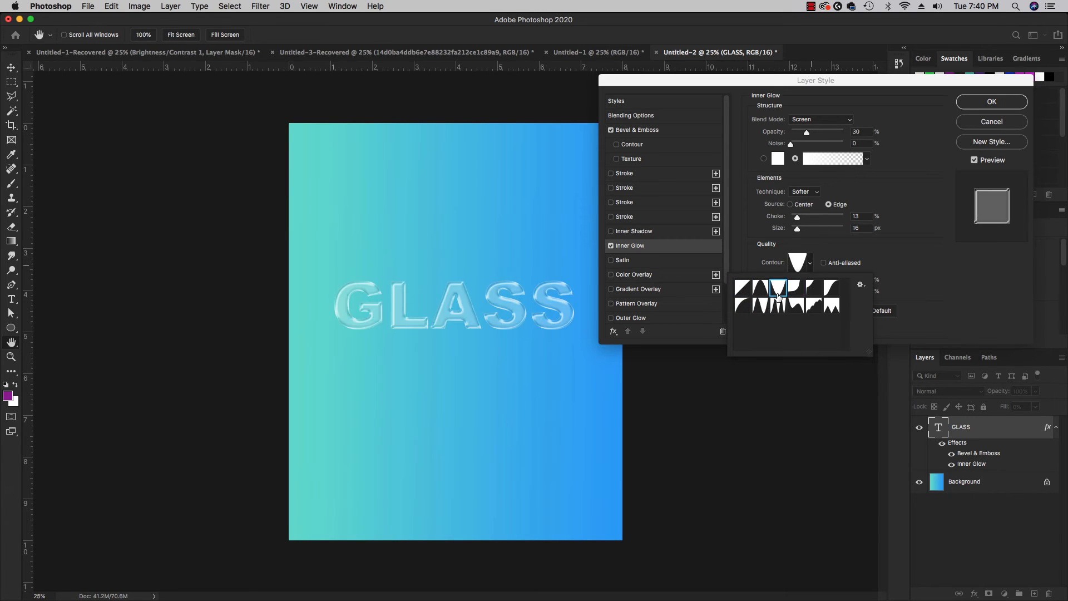
pyautogui.click(814, 291)
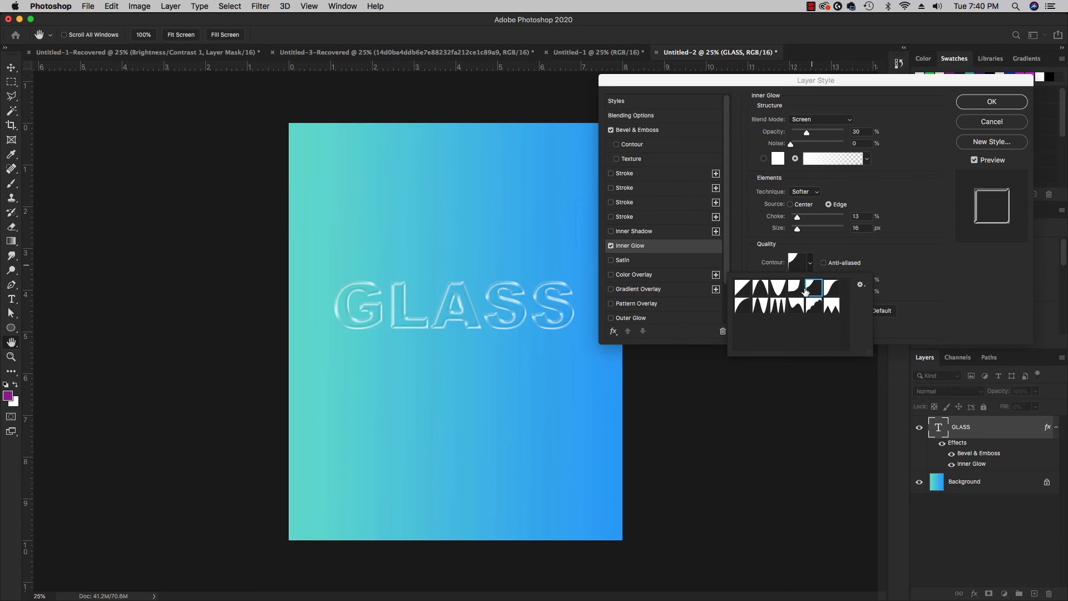
pyautogui.click(799, 292)
pyautogui.click(837, 312)
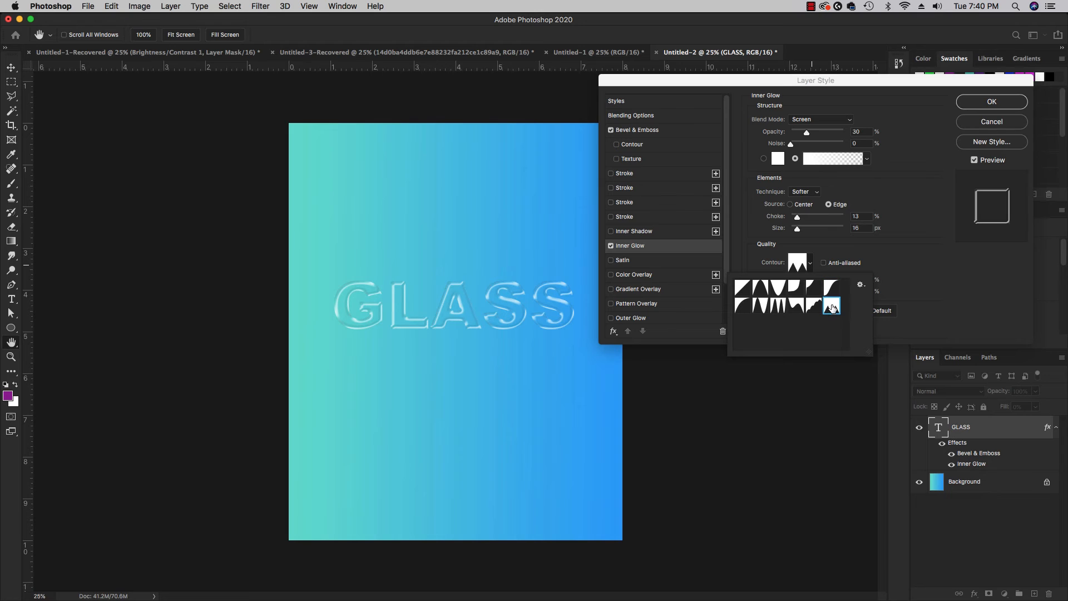
pyautogui.click(813, 305)
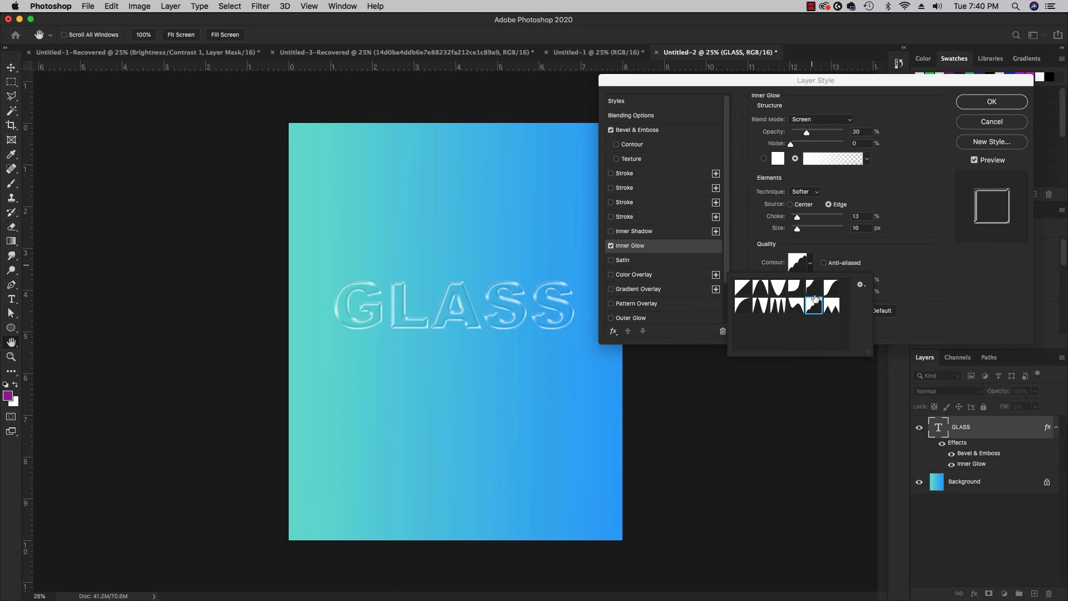
pyautogui.click(815, 292)
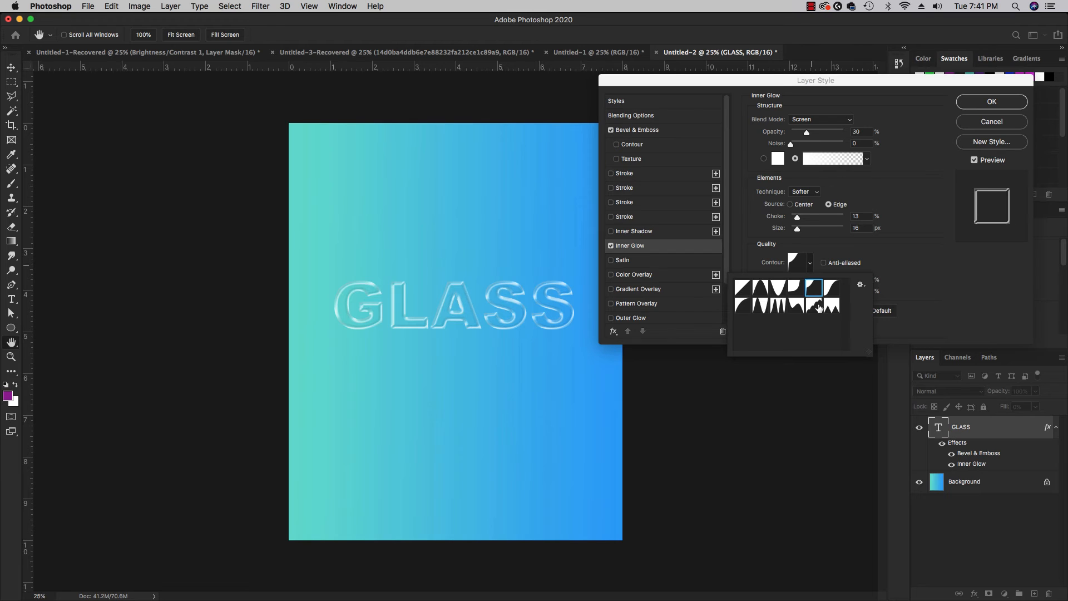
pyautogui.click(815, 308)
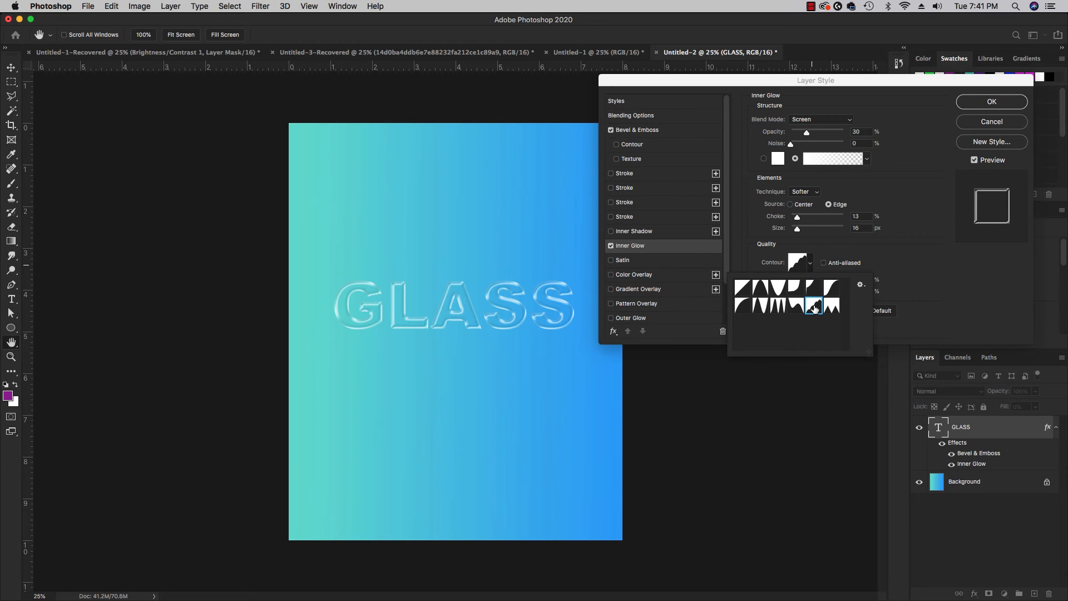
pyautogui.click(782, 287)
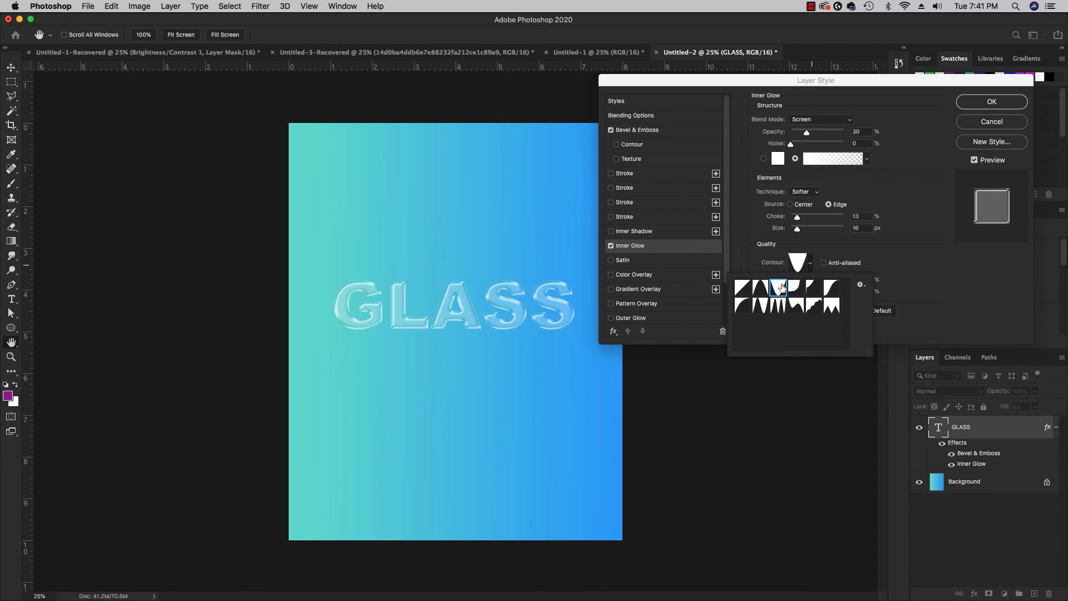
pyautogui.click(761, 287)
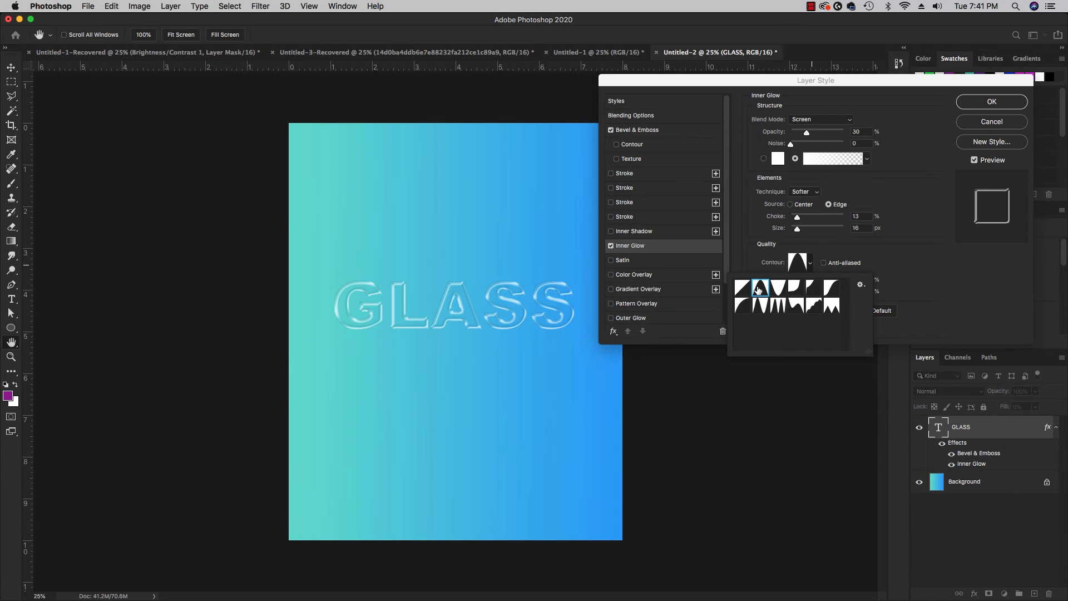
pyautogui.click(951, 300)
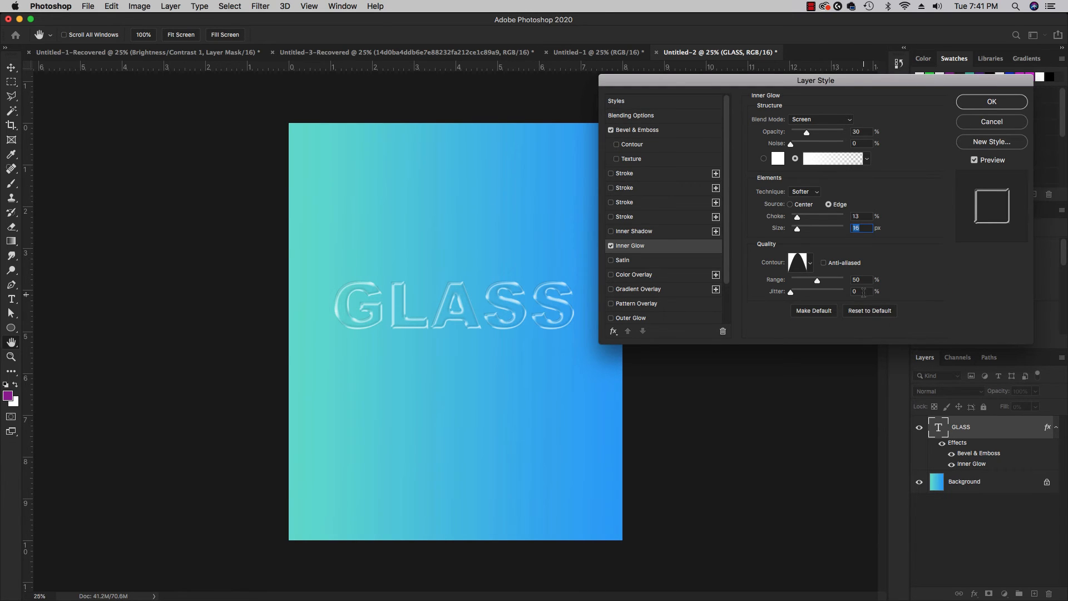
# Switch the Inner Glow effect off and on repeatedly to compare the text with and without it, leaving it enabled.
pyautogui.click(611, 247)
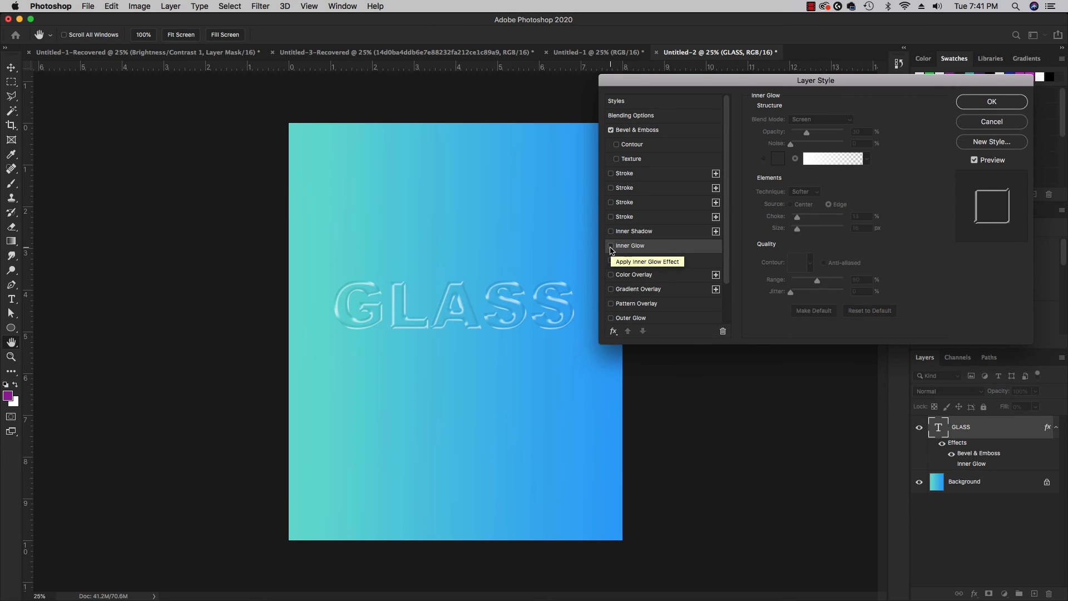
pyautogui.click(611, 246)
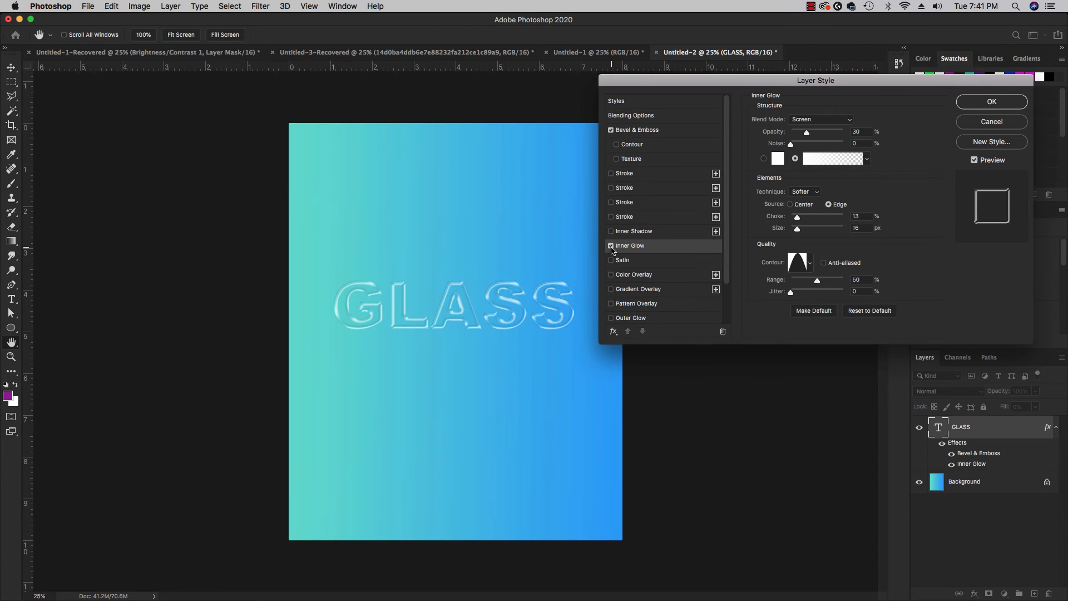
pyautogui.click(611, 247)
pyautogui.click(611, 247)
pyautogui.click(611, 247)
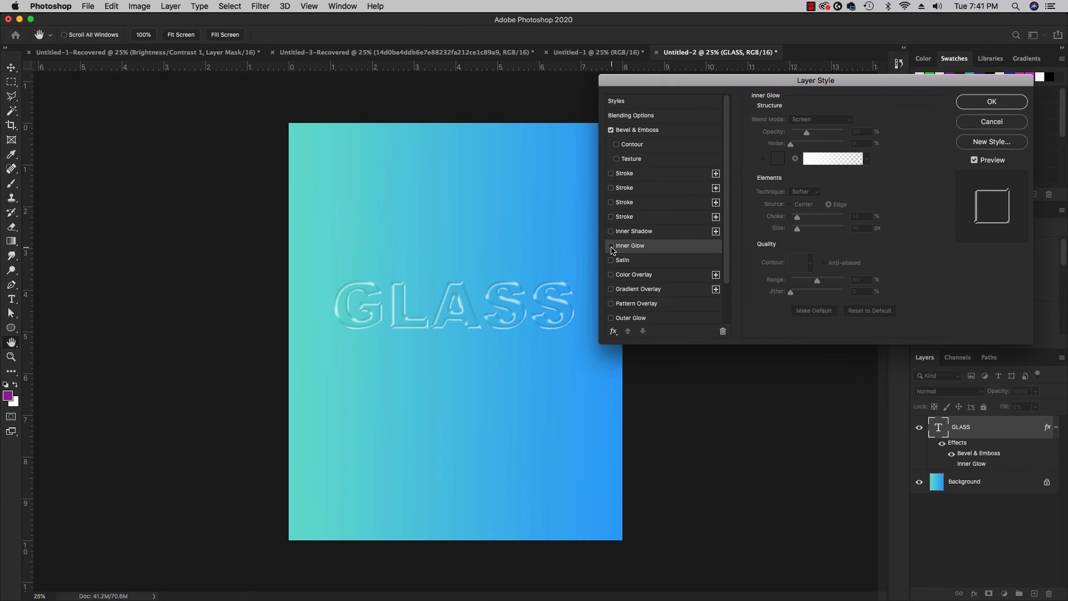
pyautogui.click(611, 247)
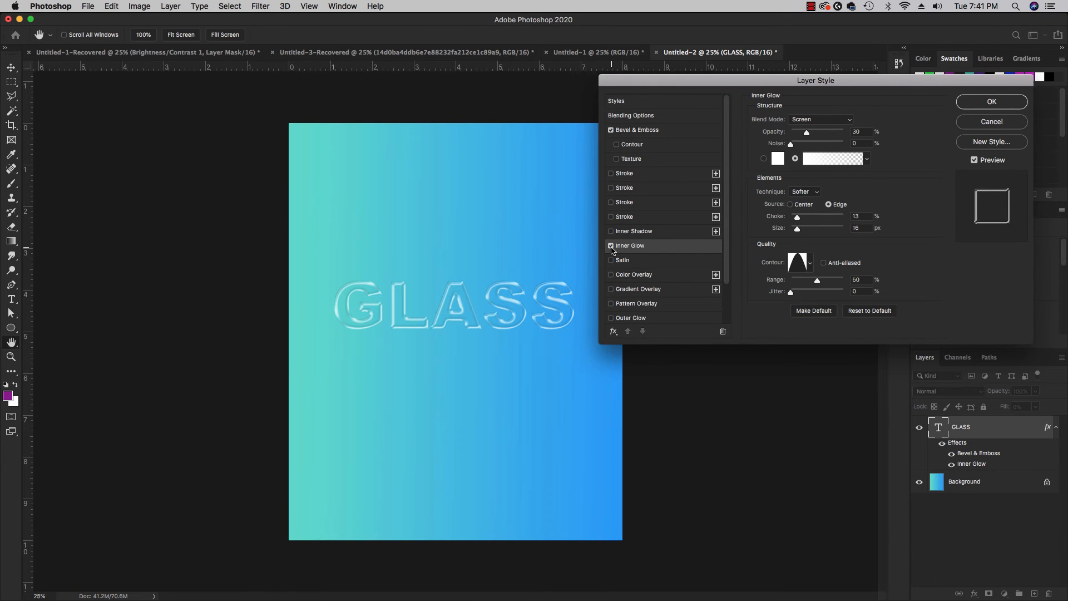
pyautogui.click(612, 247)
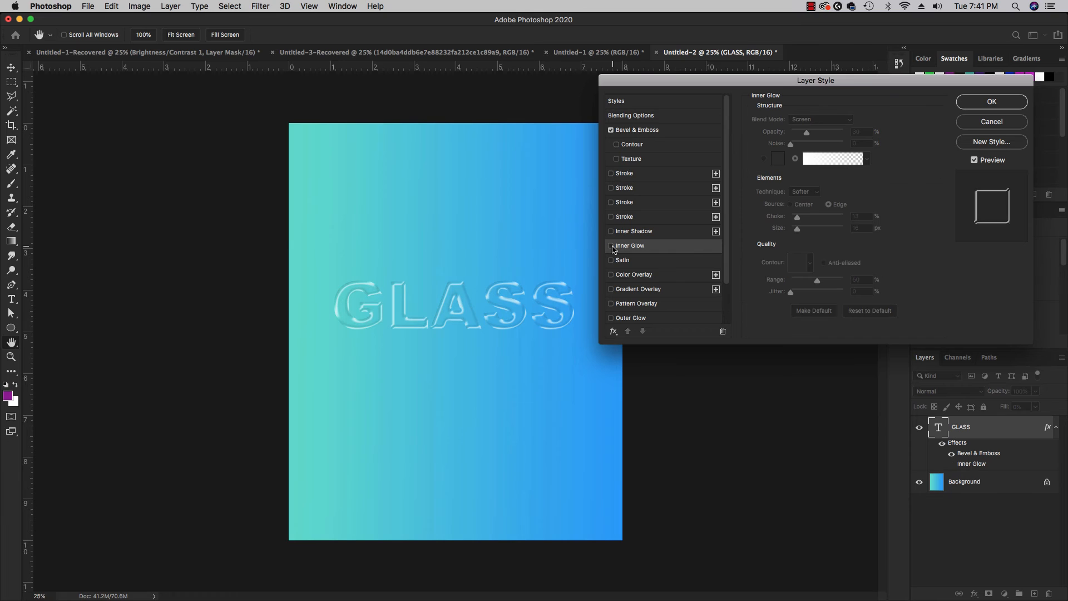
pyautogui.click(611, 247)
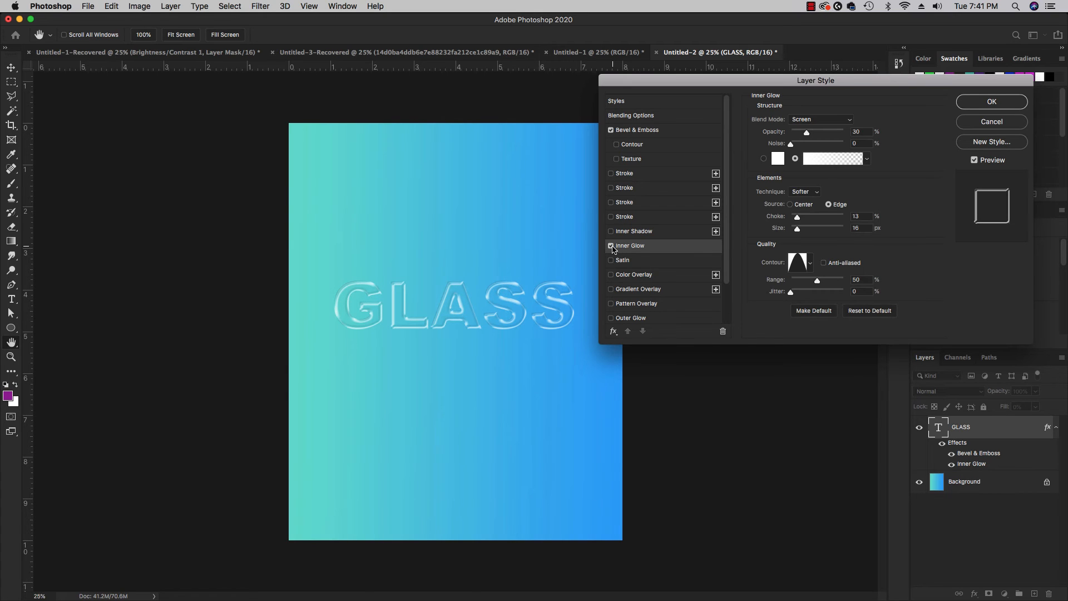
pyautogui.click(612, 247)
pyautogui.click(611, 247)
pyautogui.click(611, 246)
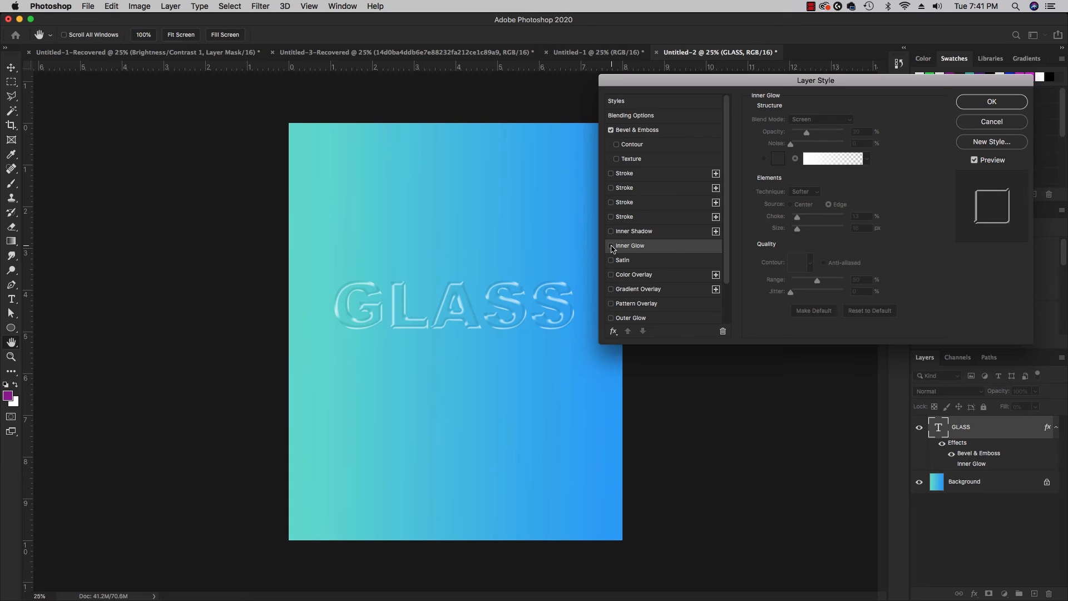
pyautogui.click(611, 246)
# Enable the first Drop Shadow on the GLASS layer and reset its settings to their defaults.
pyautogui.scroll(-1, 673, 257)
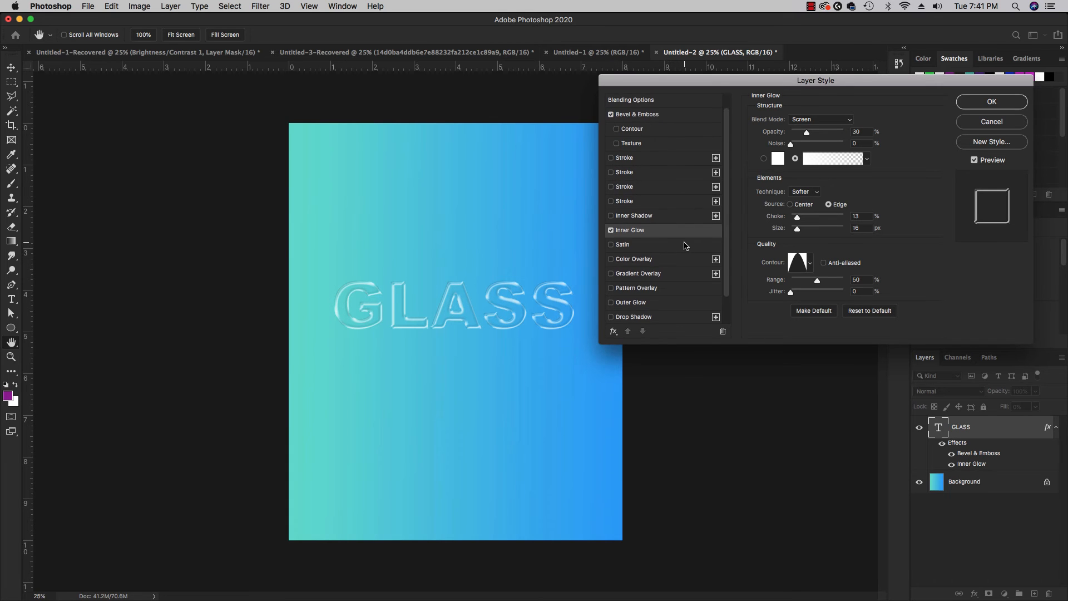
pyautogui.scroll(-2, 685, 246)
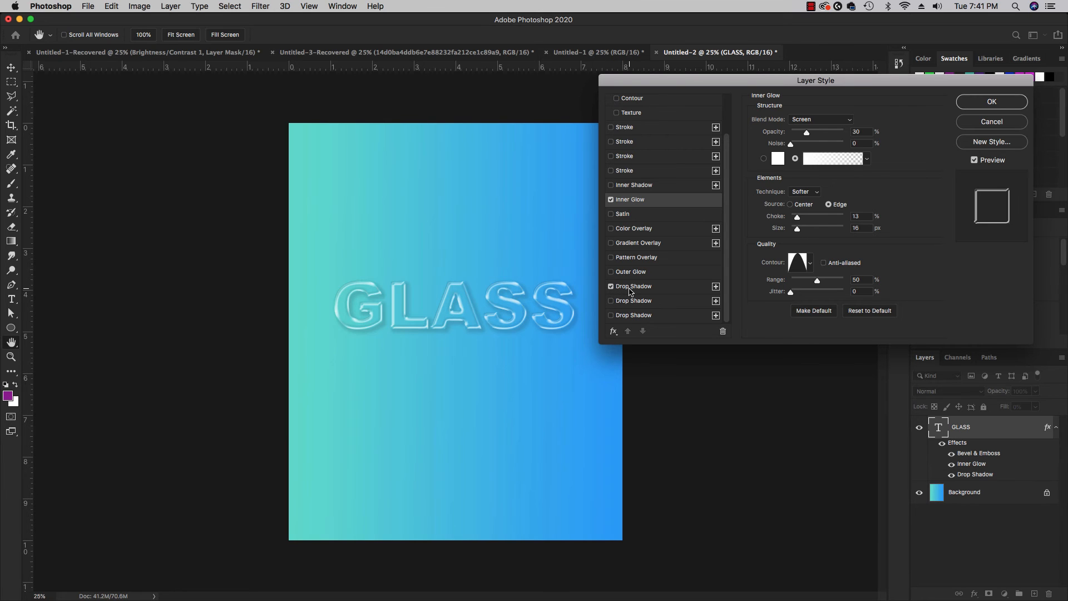
pyautogui.click(611, 286)
pyautogui.click(851, 272)
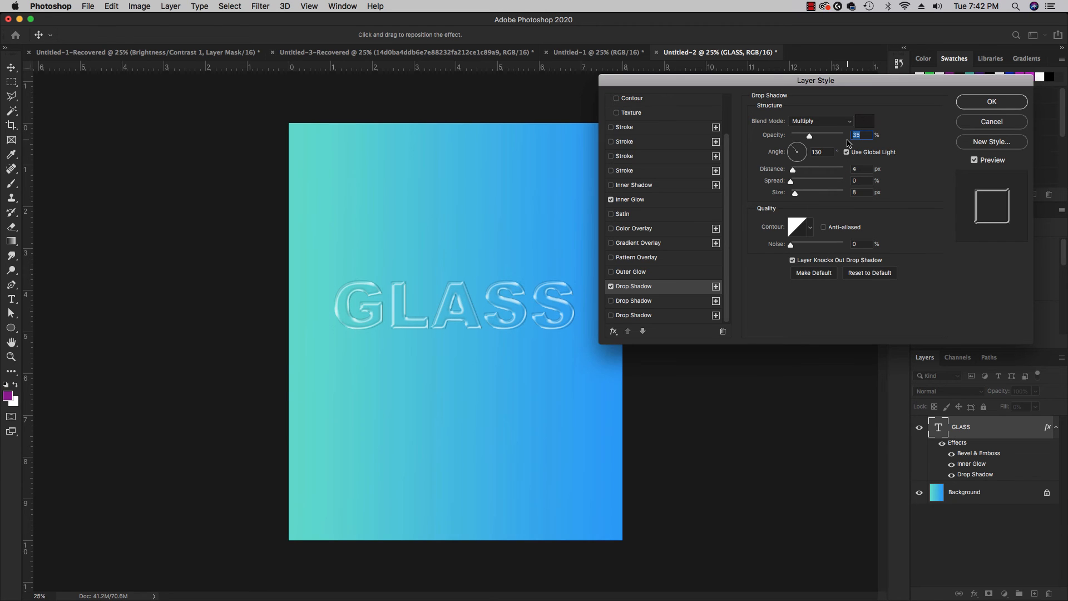
# Set the drop shadow's blend mode to Normal, its opacity to 7% and its angle to 133°.
pyautogui.click(810, 123)
pyautogui.click(810, 90)
pyautogui.write('7')
pyautogui.press('Tab')
pyautogui.write('133')
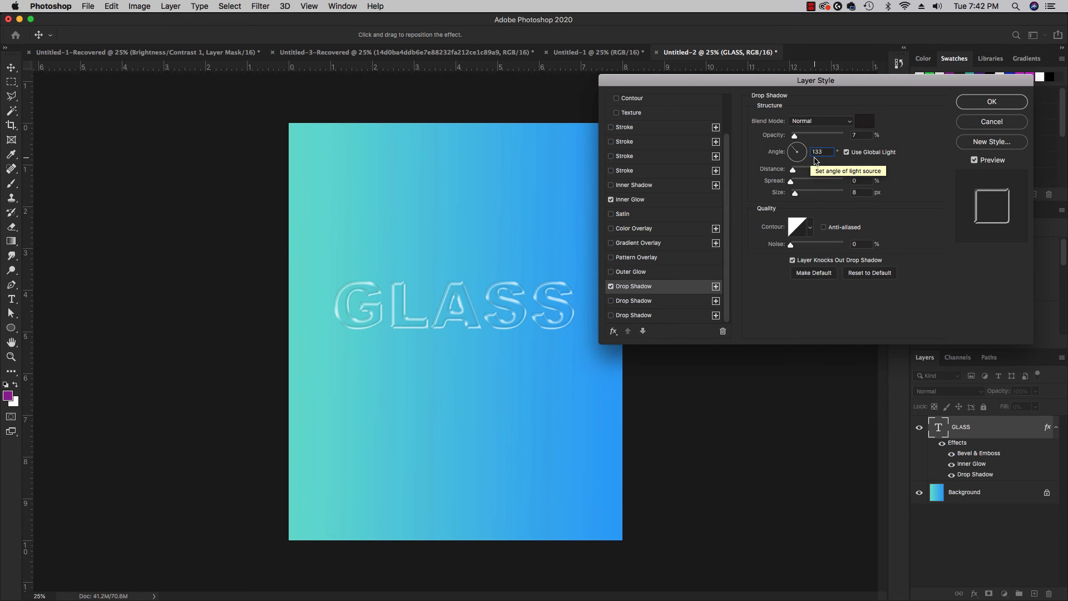
# Set the drop shadow's distance to 11 px, spread to 13% and size to 0 px.
pyautogui.click(862, 169)
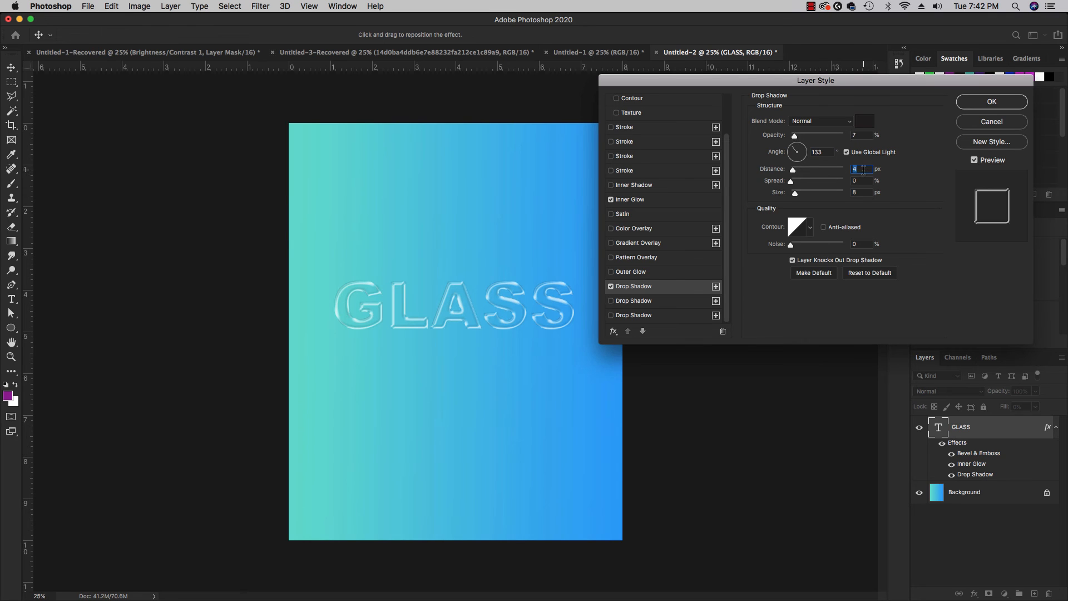
pyautogui.write('11')
pyautogui.write('13')
pyautogui.write('0')
# Switch the Drop Shadow effect off and on to compare the text with and without it, leaving it enabled.
pyautogui.click(611, 287)
pyautogui.click(610, 287)
pyautogui.click(611, 287)
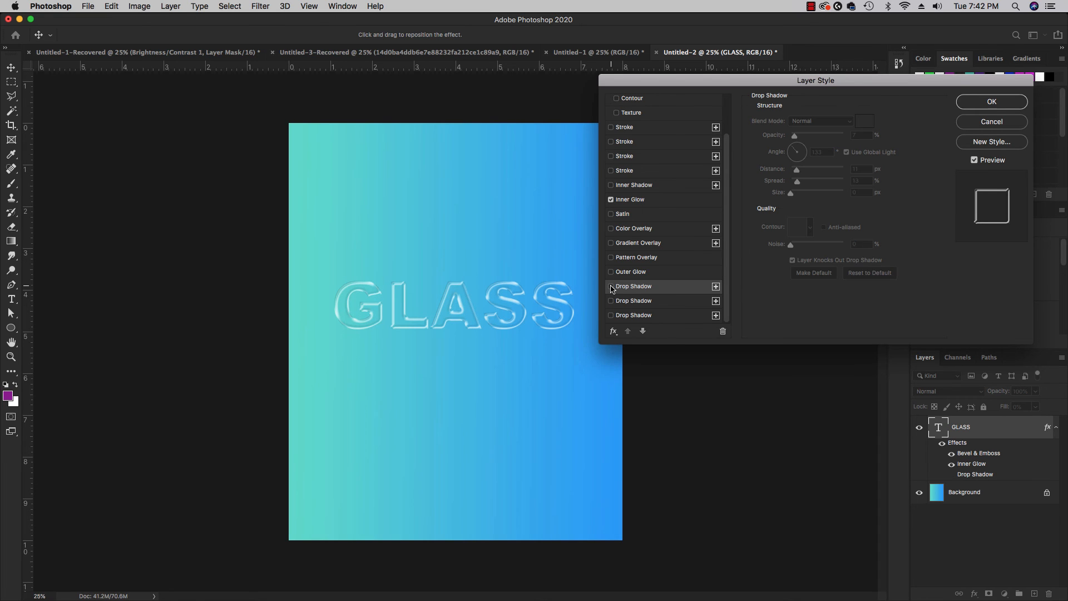
pyautogui.click(611, 287)
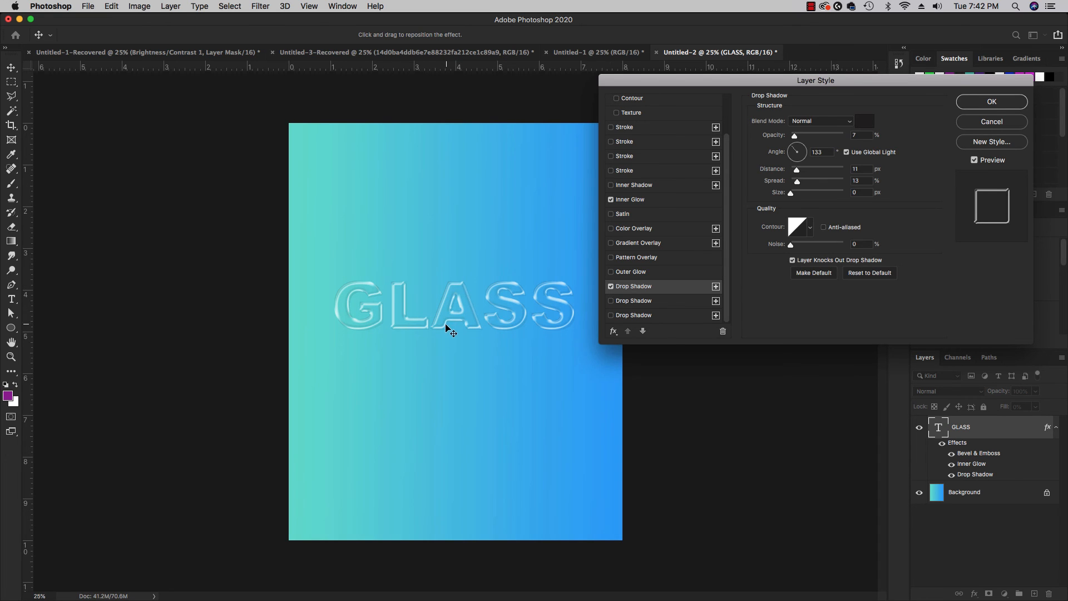
pyautogui.click(610, 286)
pyautogui.click(611, 286)
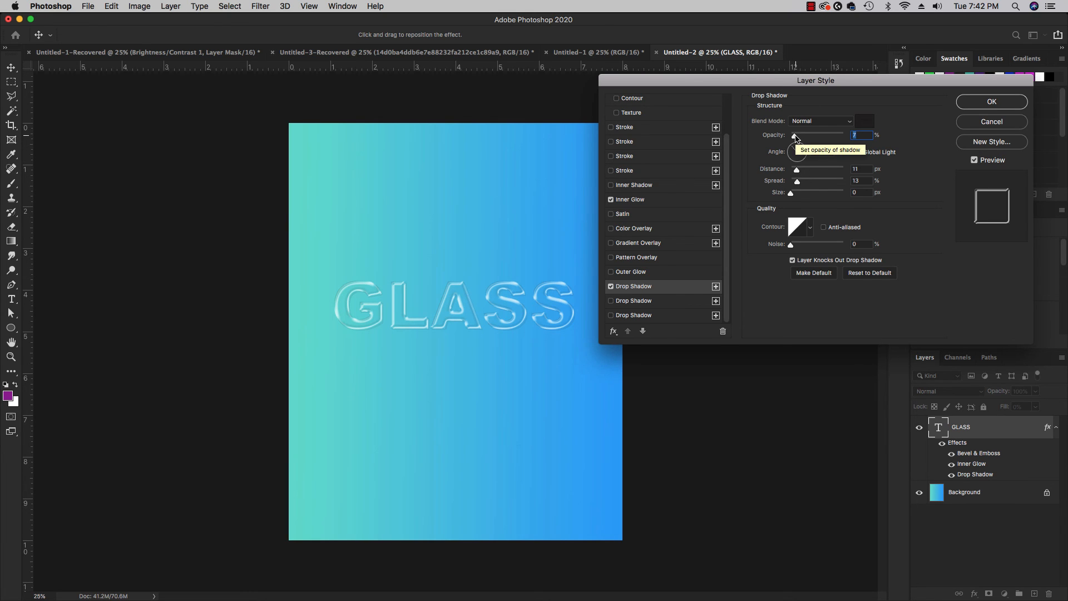
# Strengthen the drop shadow to 30% opacity, 24 px distance and 30% spread, and apply the layer style.
pyautogui.moveTo(796, 138)
pyautogui.mouseDown()
pyautogui.moveTo(832, 147)
pyautogui.moveTo(795, 140)
pyautogui.moveTo(814, 138)
pyautogui.mouseUp()
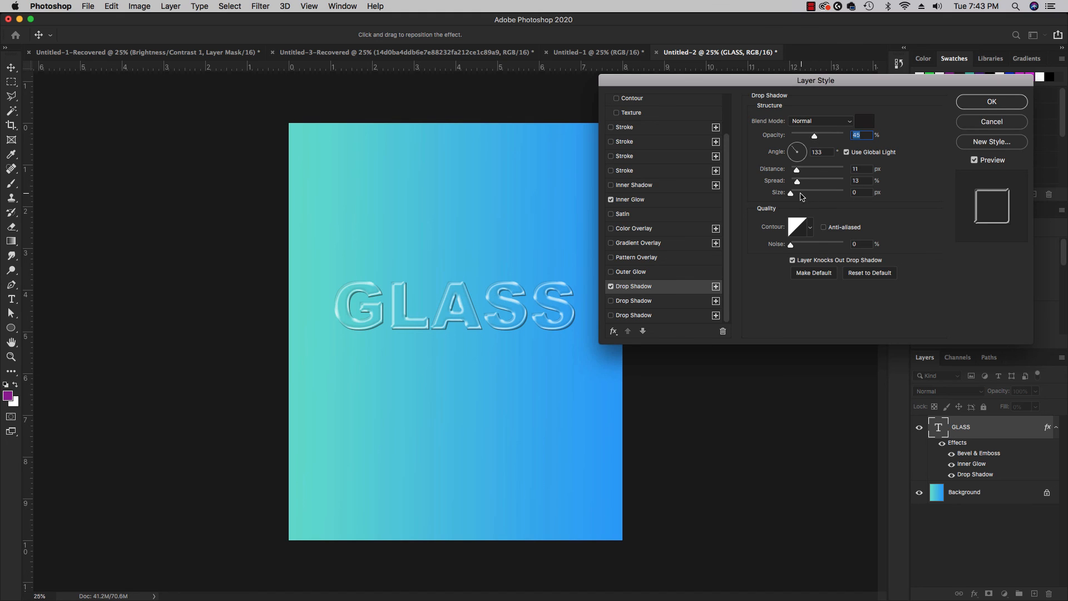
pyautogui.moveTo(797, 183); pyautogui.dragTo(805, 171)
pyautogui.moveTo(814, 136); pyautogui.dragTo(806, 136)
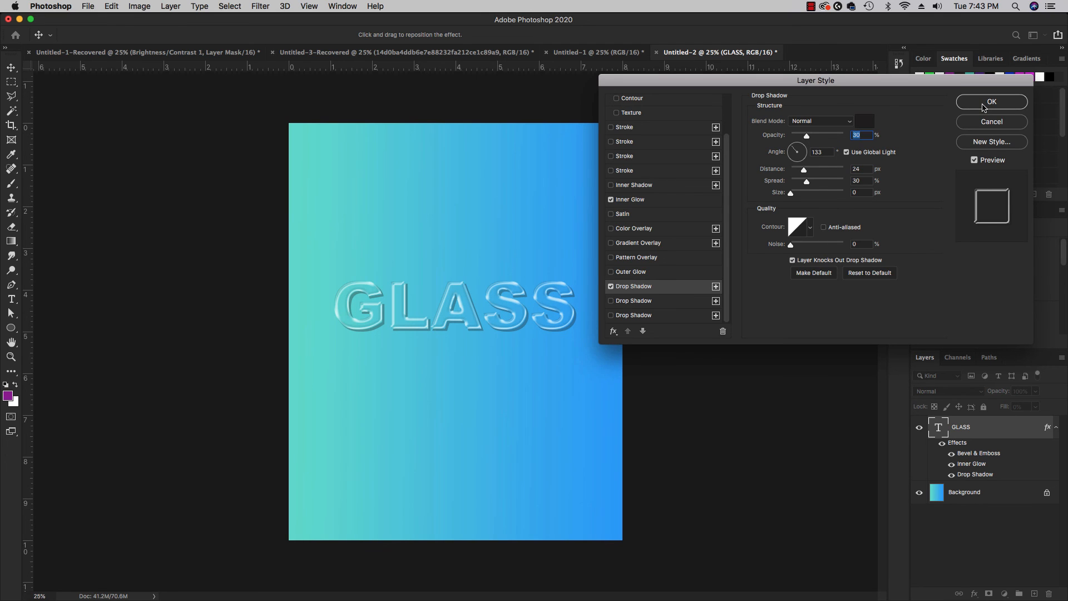
pyautogui.click(983, 103)
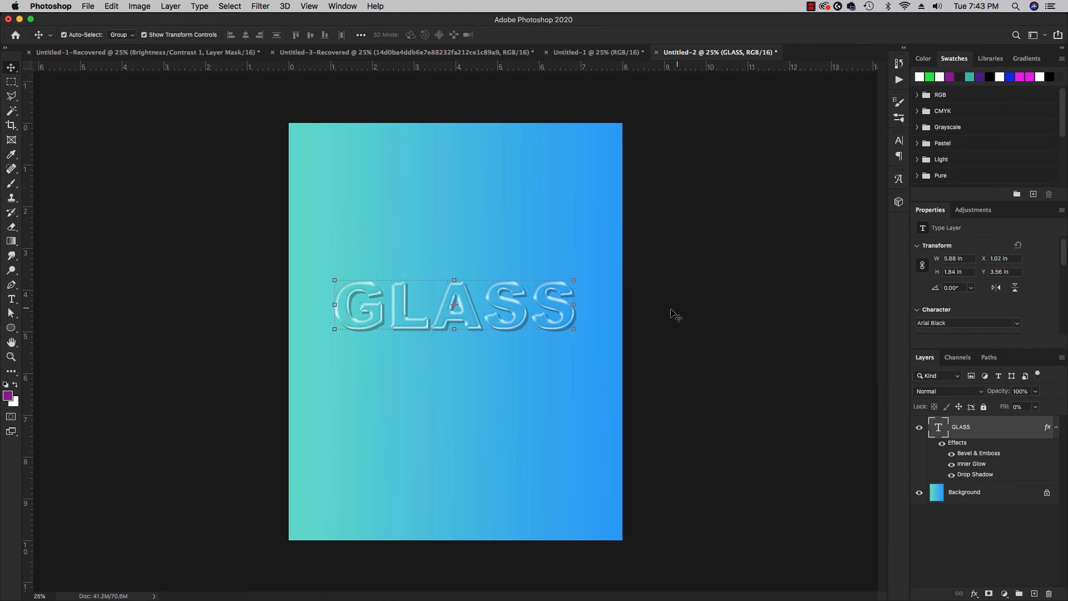
# Enlarge the GLASS text proportionally to about 127% and reposition it so the whole word fits across the canvas.
pyautogui.click(769, 300)
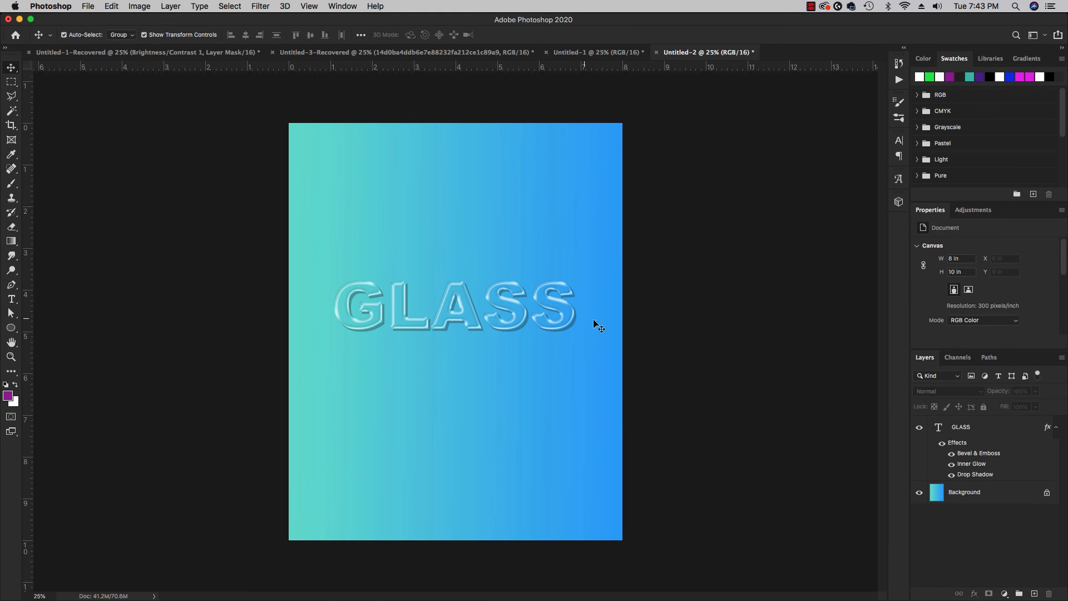
pyautogui.click(546, 314)
pyautogui.click(577, 272)
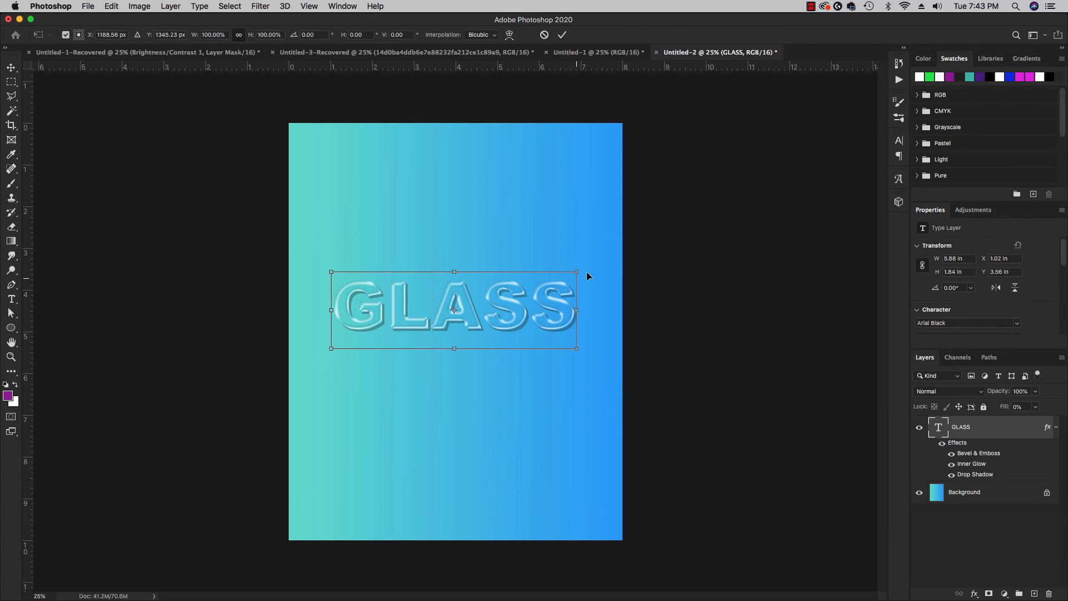
pyautogui.moveTo(576, 277); pyautogui.dragTo(638, 222)
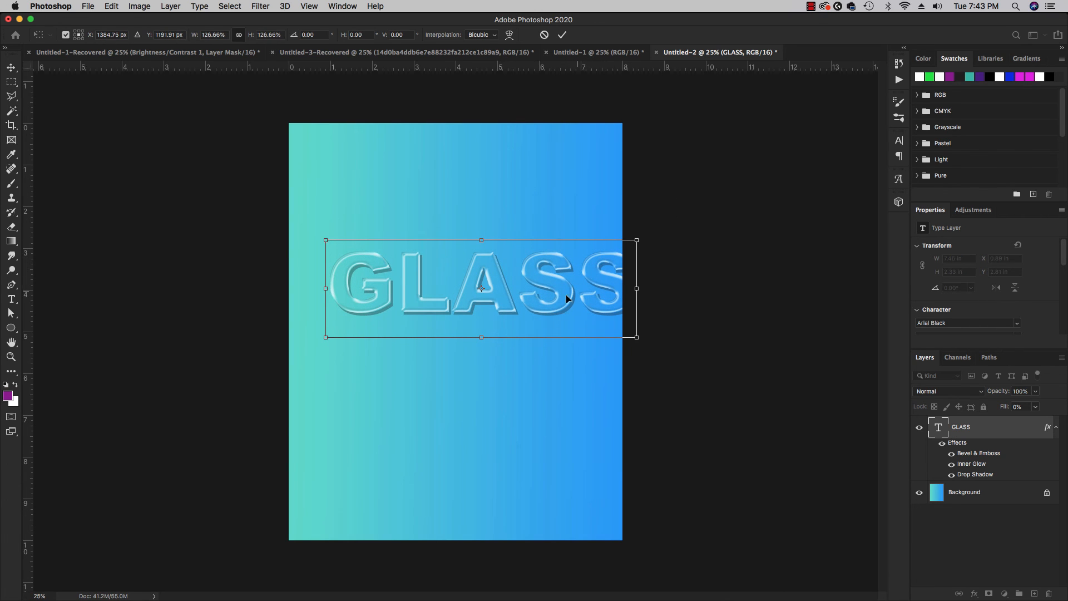
pyautogui.press('Return')
pyautogui.moveTo(548, 285); pyautogui.dragTo(523, 298)
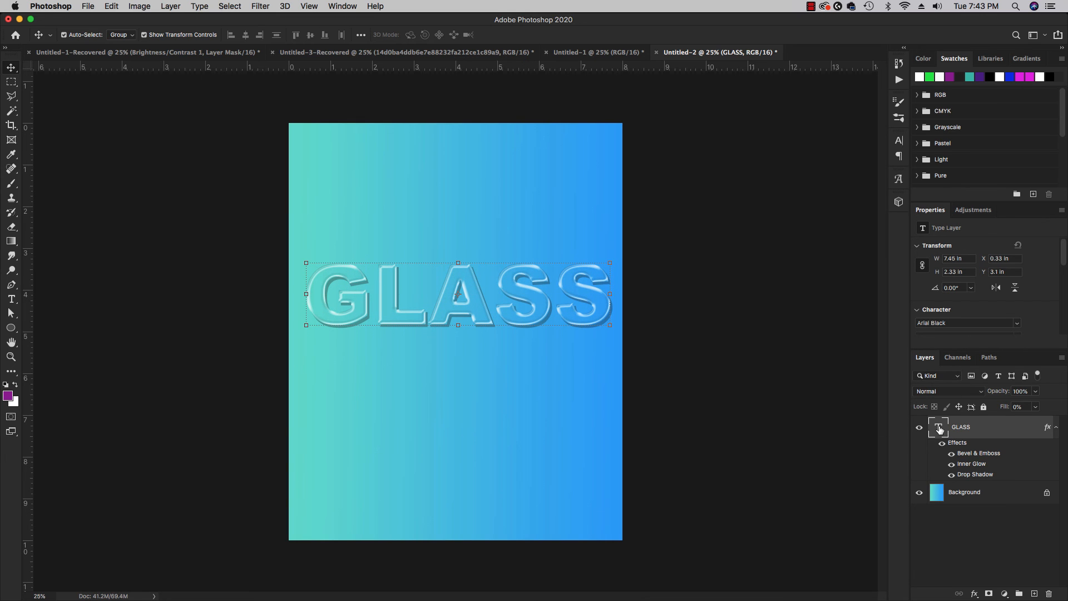
# Change the font of the GLASS text to Blockletter and deselect the layer to view the glass effect.
pyautogui.doubleClick(940, 429)
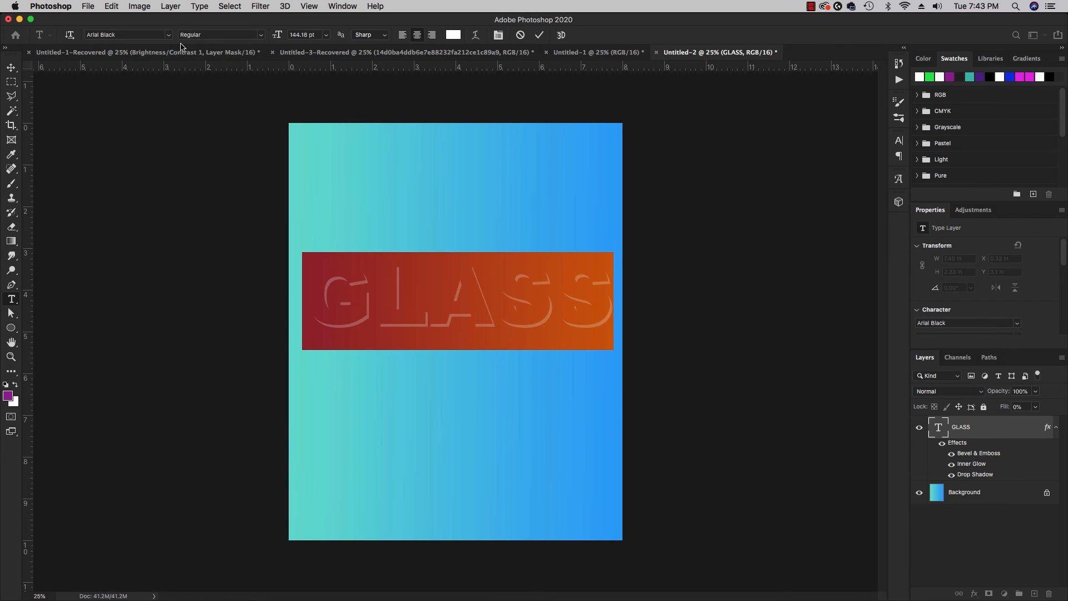
pyautogui.click(168, 35)
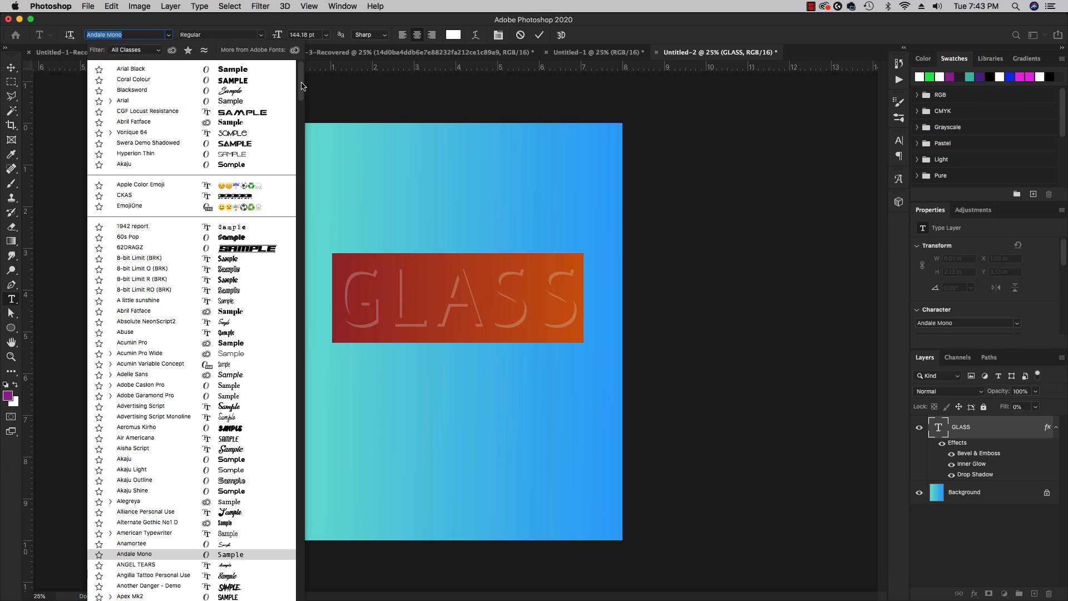
pyautogui.moveTo(300, 86); pyautogui.dragTo(298, 122)
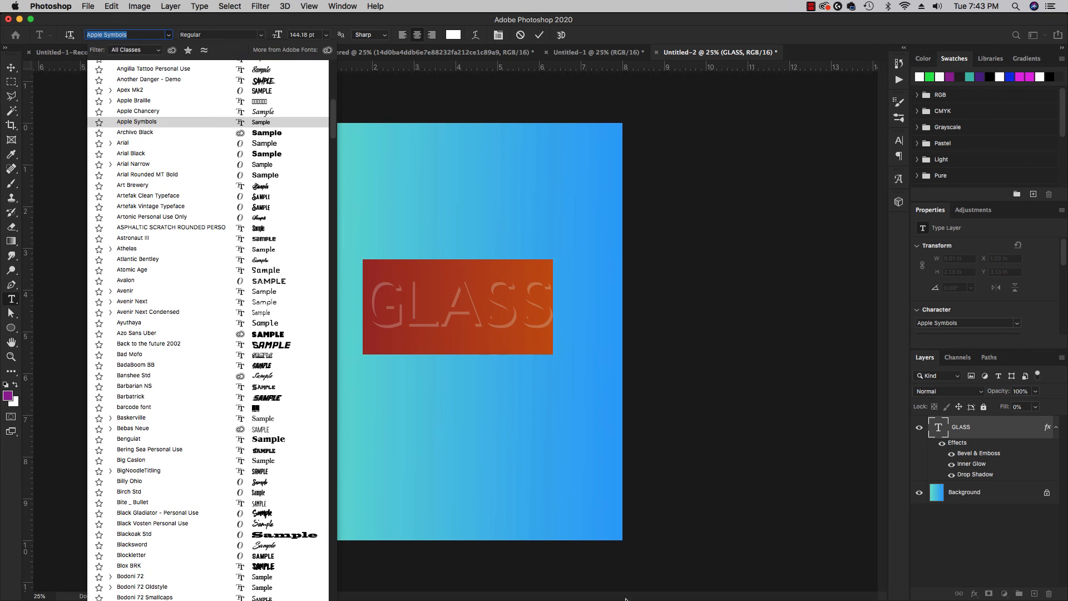
pyautogui.click(261, 555)
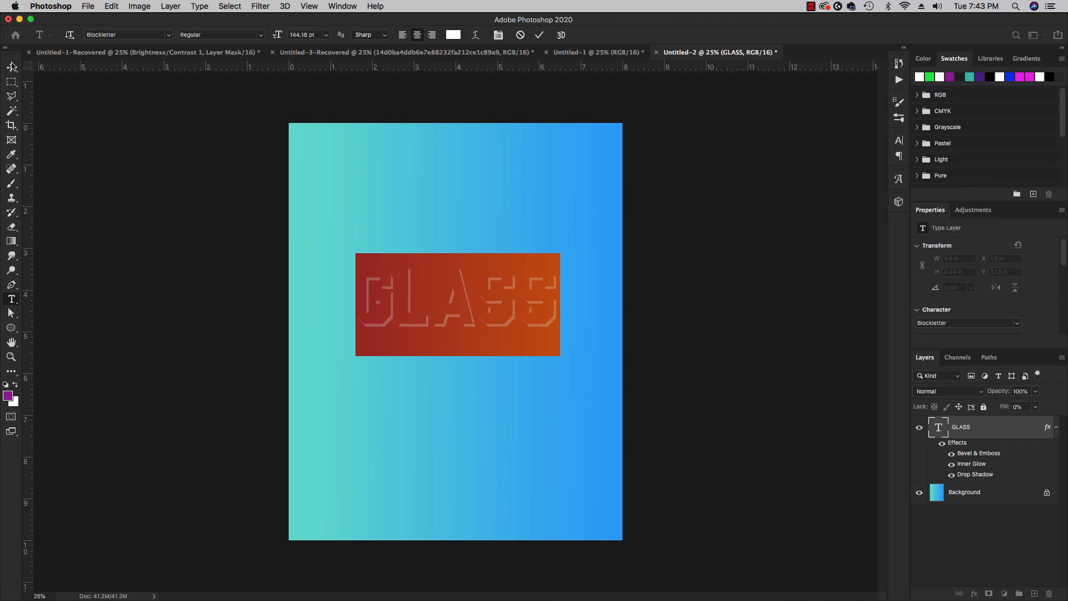
pyautogui.click(11, 67)
pyautogui.click(149, 248)
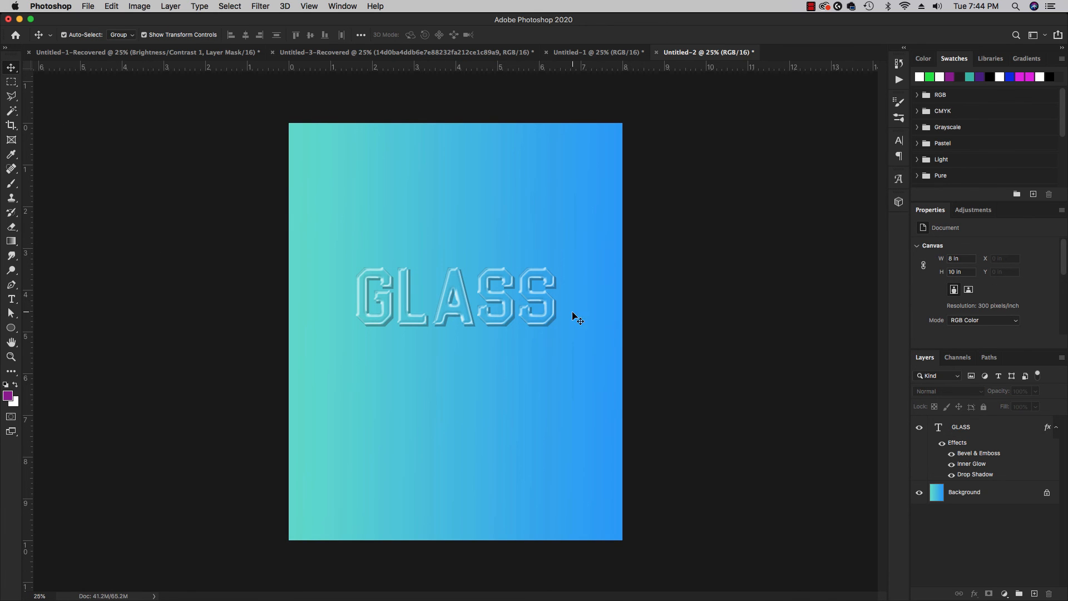
# Set the font of the GLASS text back to Arial Black and deselect the layer.
pyautogui.doubleClick(938, 427)
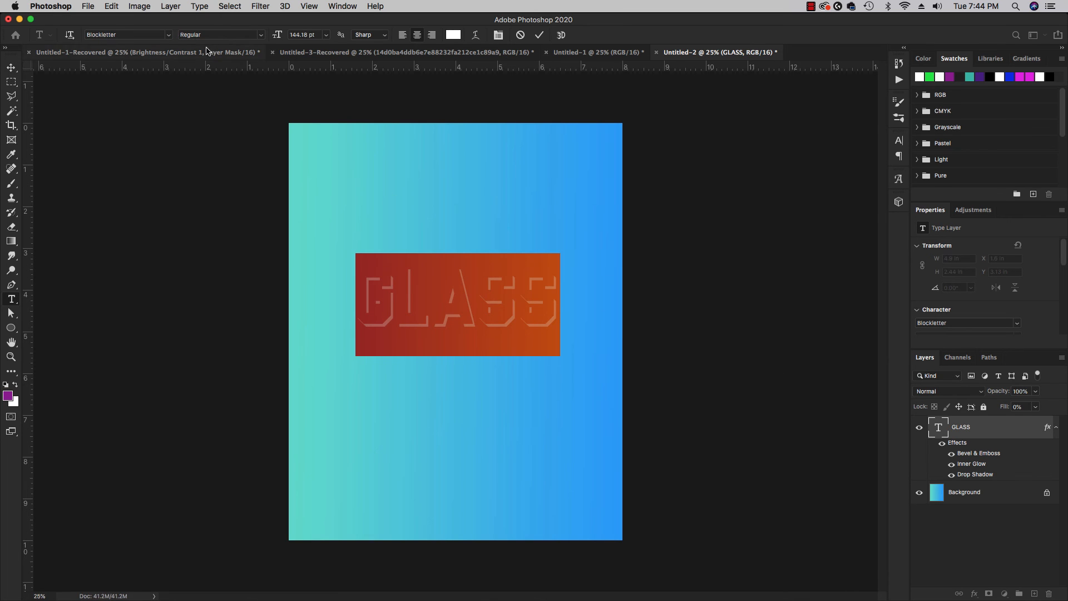
pyautogui.click(168, 35)
pyautogui.click(232, 79)
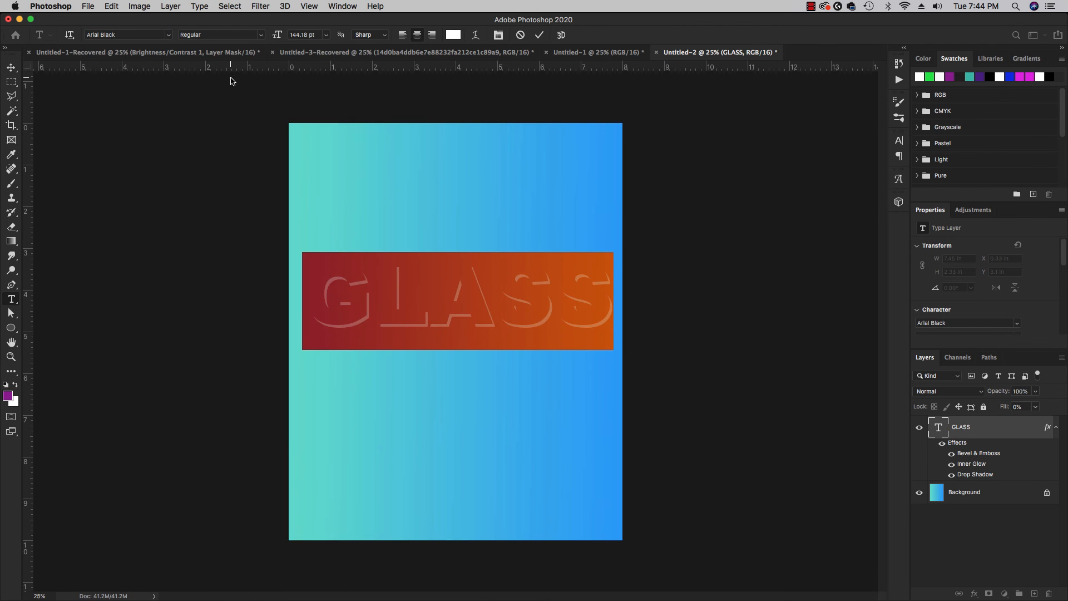
pyautogui.click(10, 67)
pyautogui.click(196, 186)
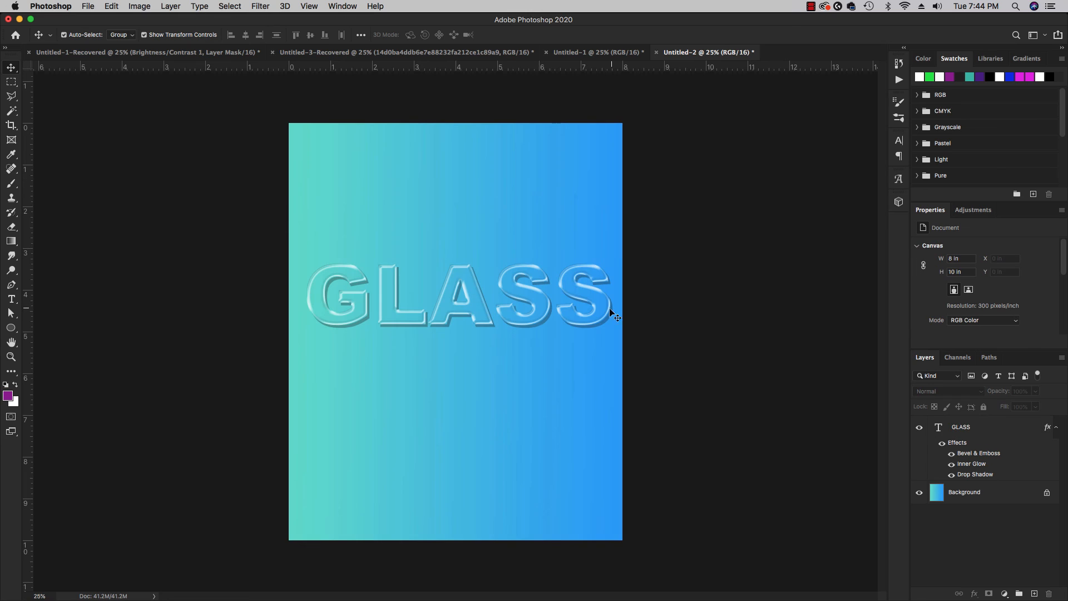